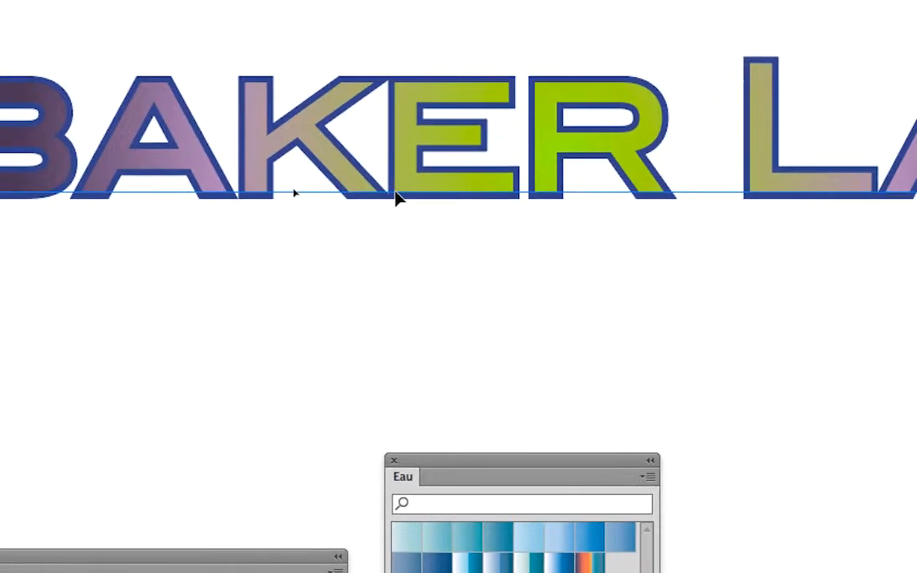
Step: Duplicate the 12 pt blue stroke of the BAKER LANE text
scroll(585, 191, down, 1)
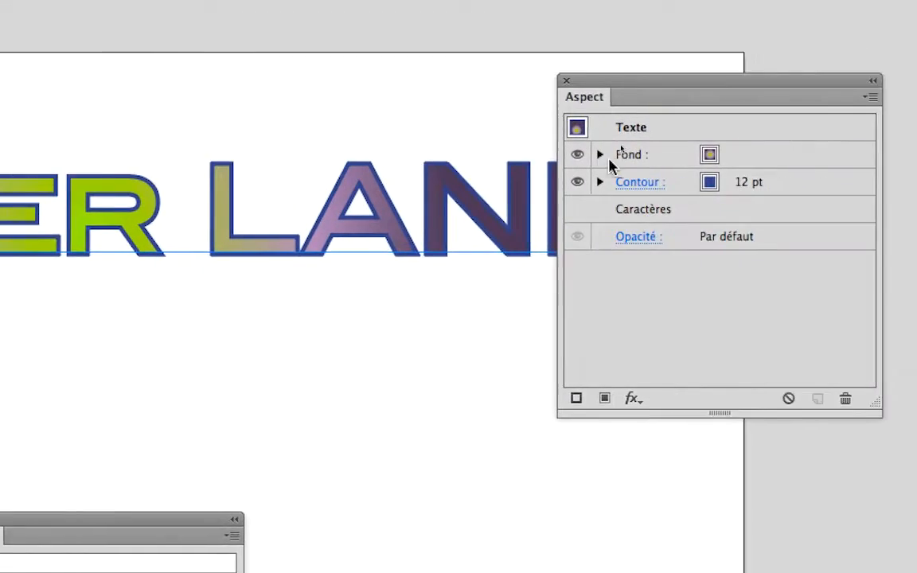
click(707, 136)
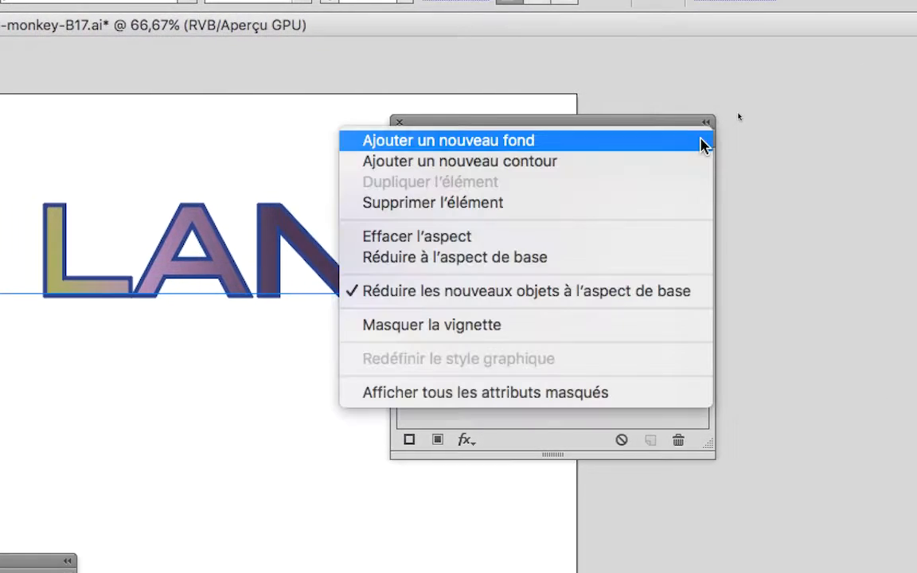
click(699, 141)
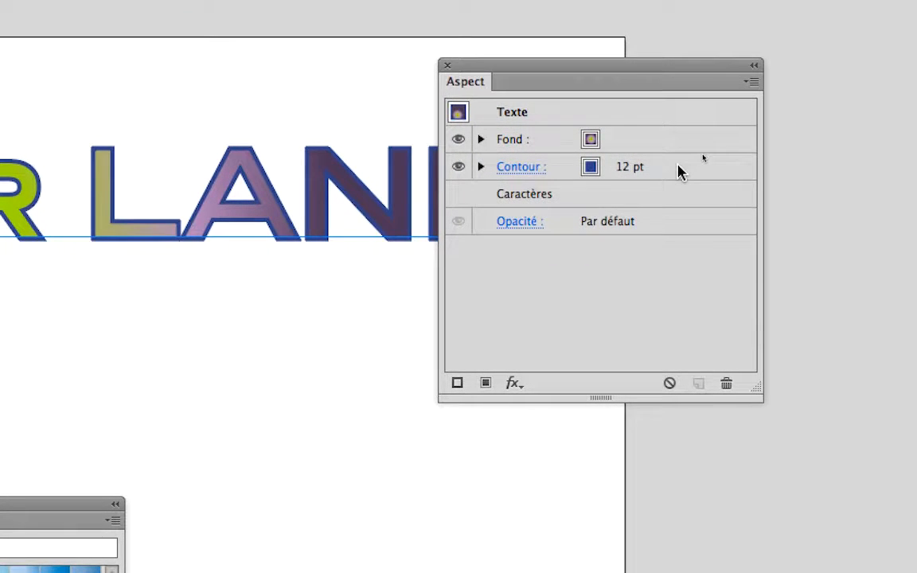
drag(681, 174, 695, 383)
drag(687, 243, 689, 243)
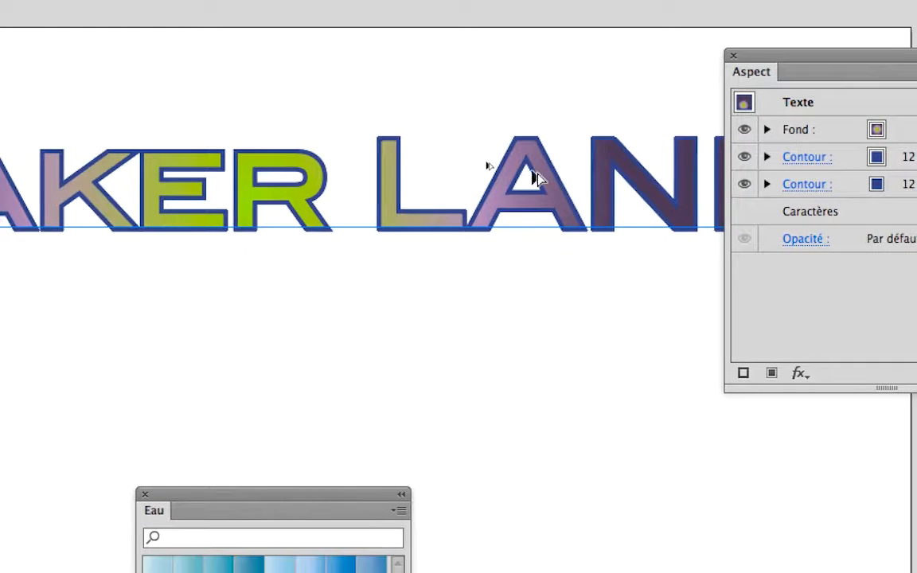
Step: Increase the weight of the text's lower stroke to 18 pt
scroll(533, 173, up, 2)
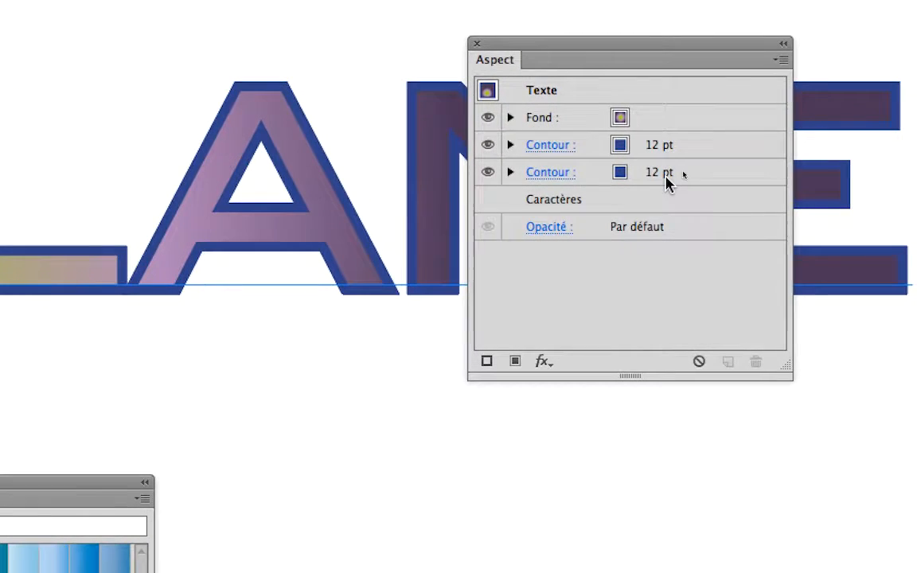
click(666, 175)
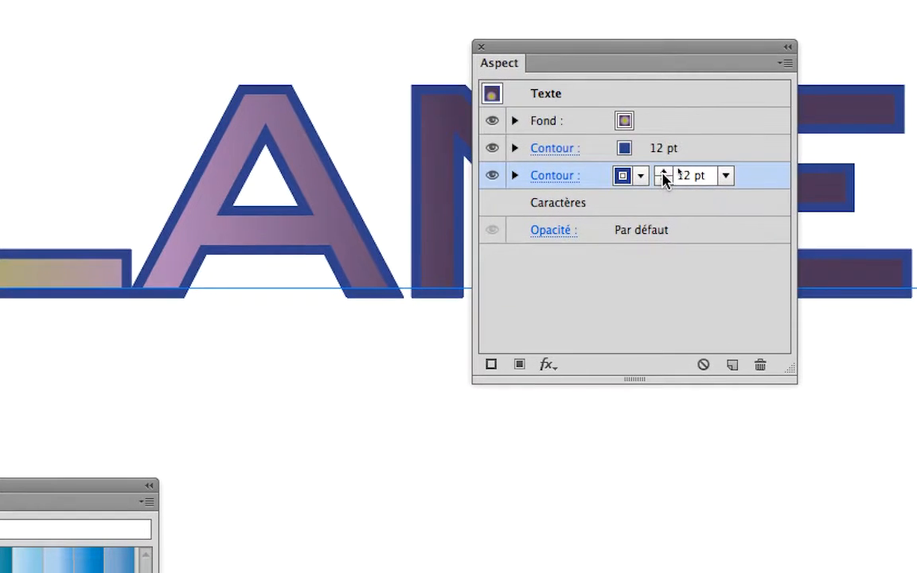
click(664, 172)
click(664, 172)
click(664, 172)
click(664, 172)
click(664, 172)
click(664, 172)
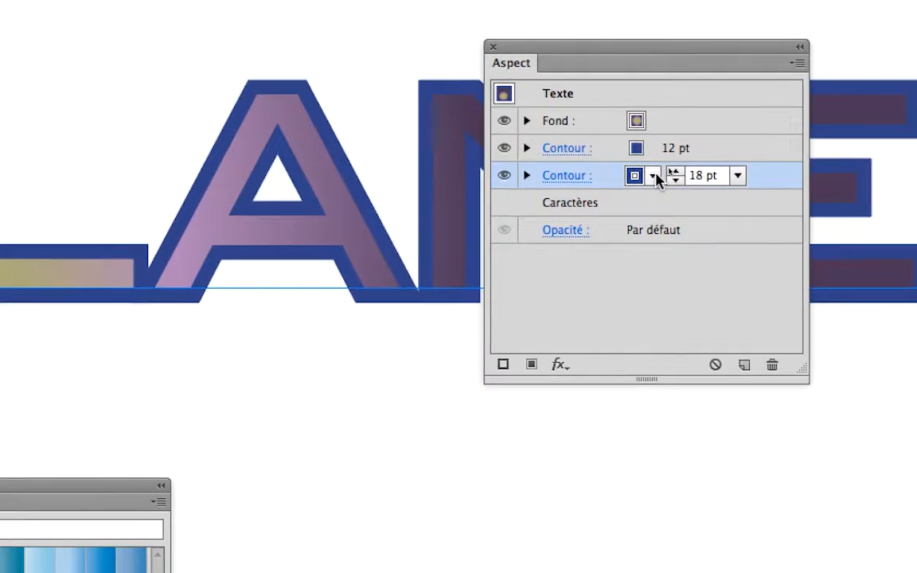
Step: Color the lower stroke orange (C=0 M=50 J=100 N=0) and set its weight to 20 pt
click(653, 176)
click(620, 213)
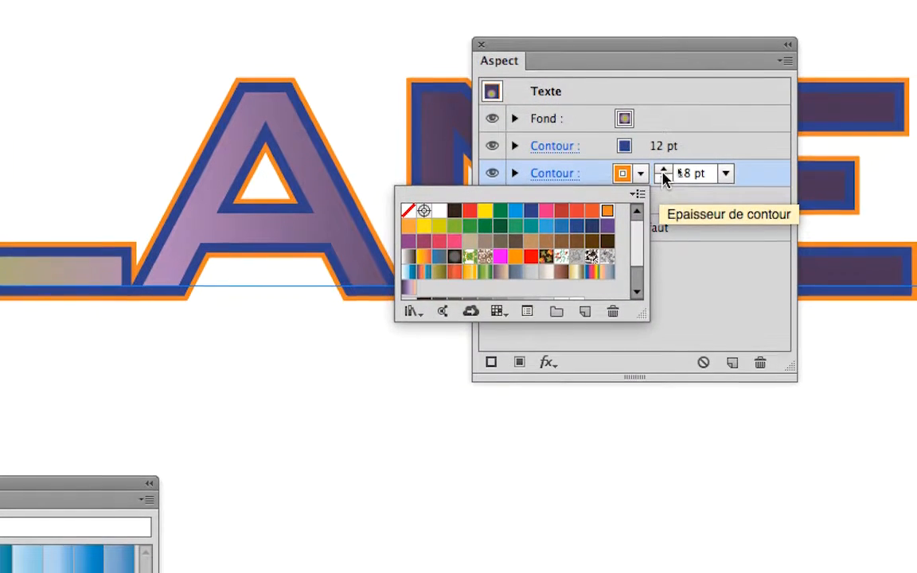
click(700, 146)
click(700, 146)
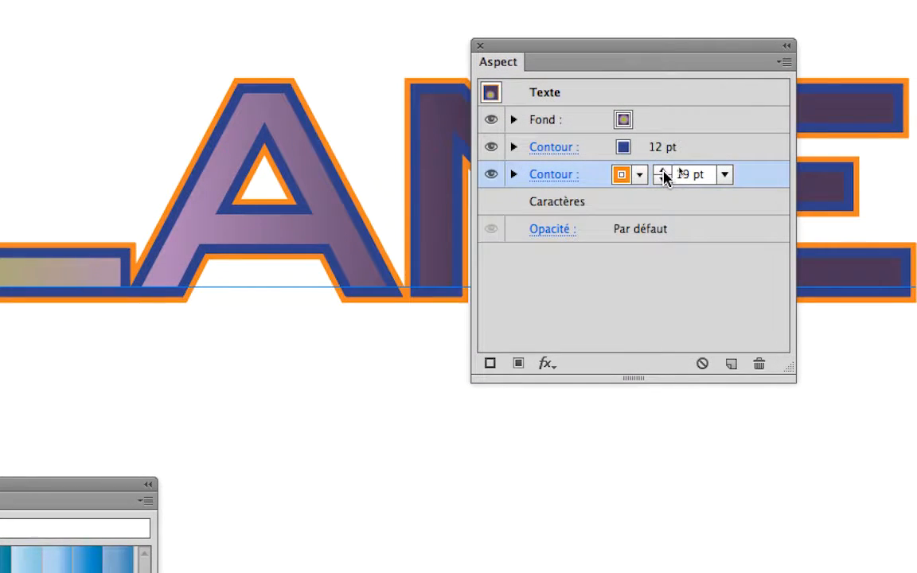
click(663, 172)
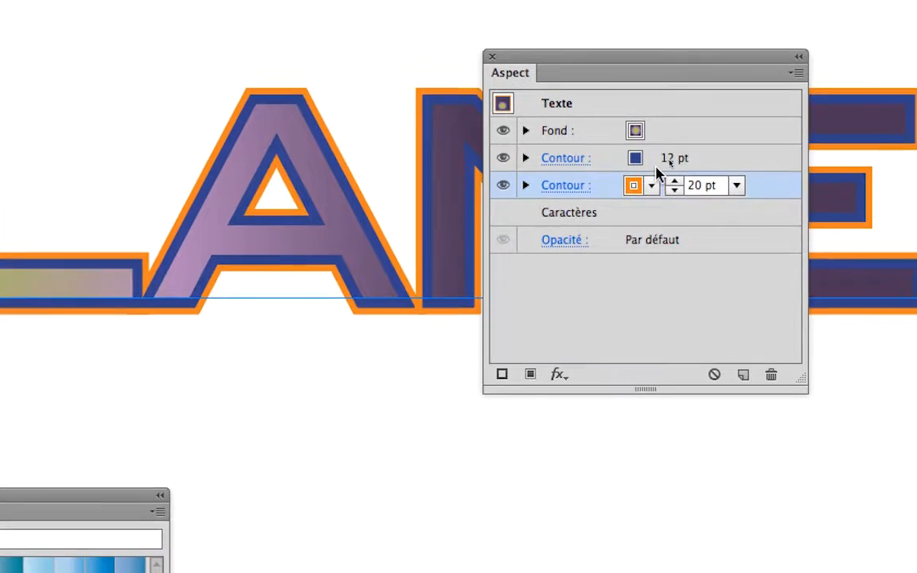
Step: Try gray and green swatches on the upper 12 pt stroke and return it to blue
click(638, 150)
click(655, 162)
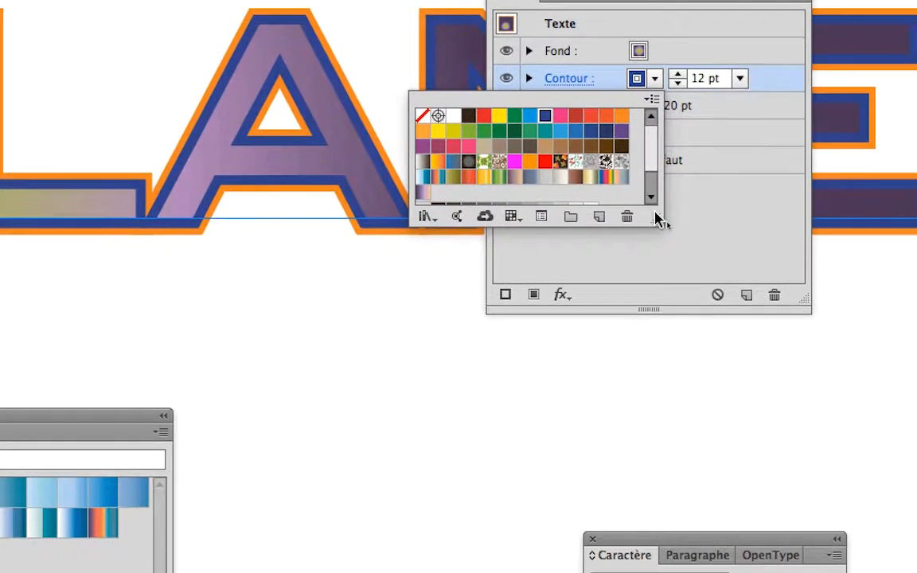
drag(660, 222, 677, 328)
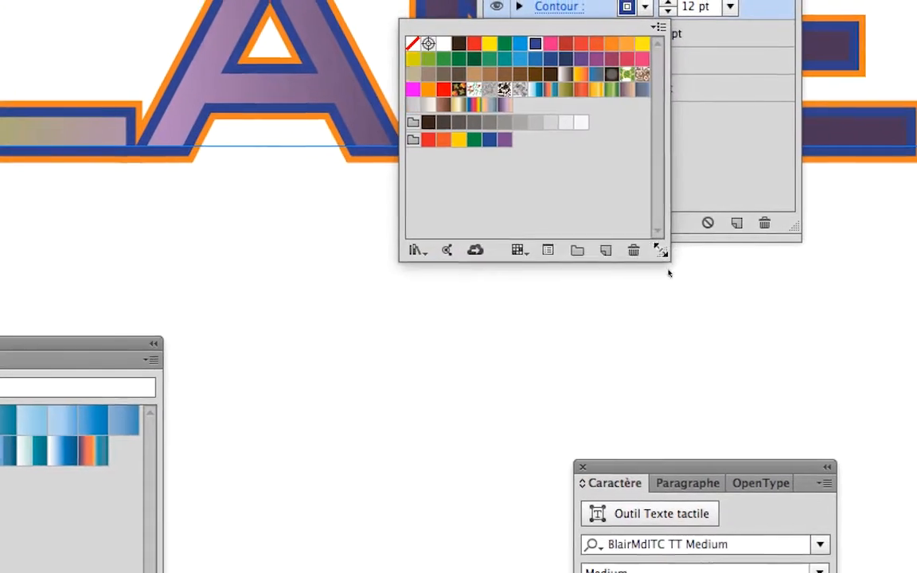
click(617, 209)
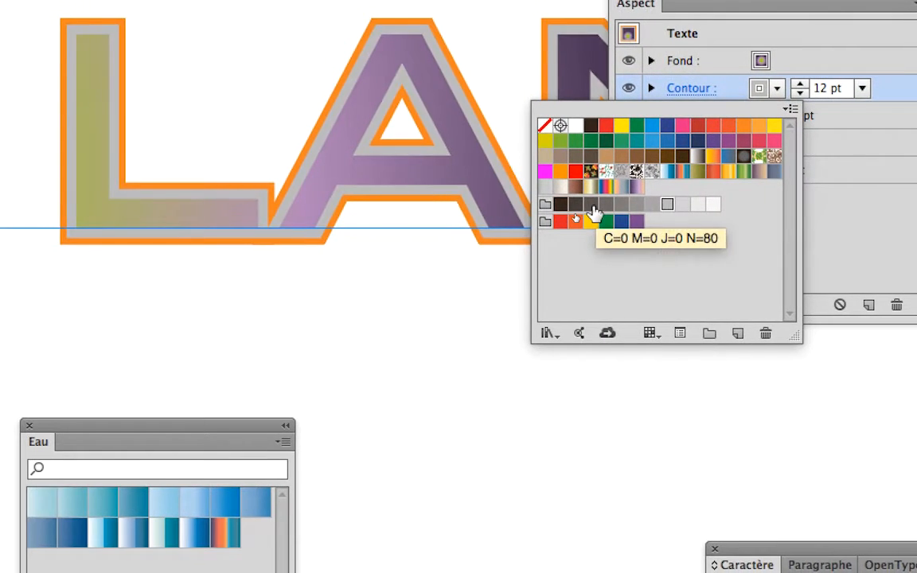
click(593, 214)
click(622, 141)
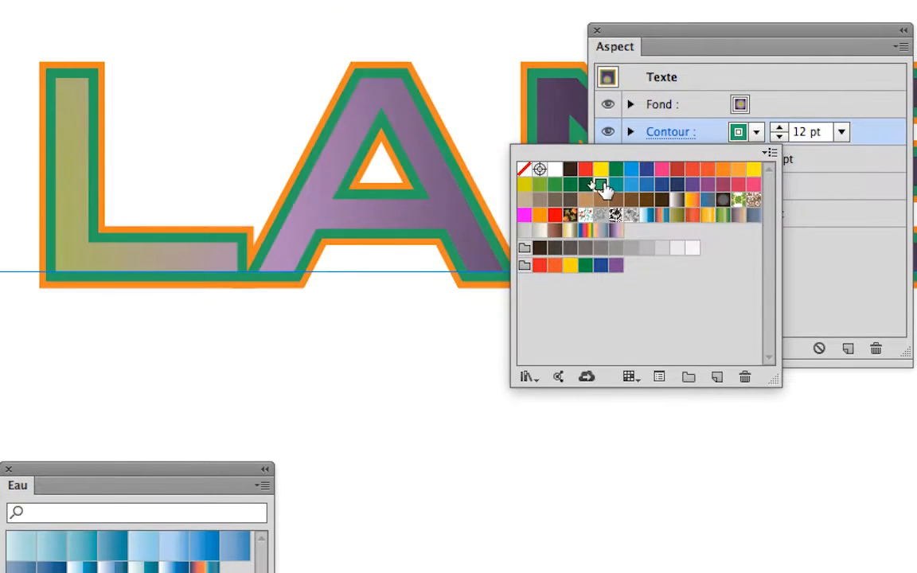
click(637, 171)
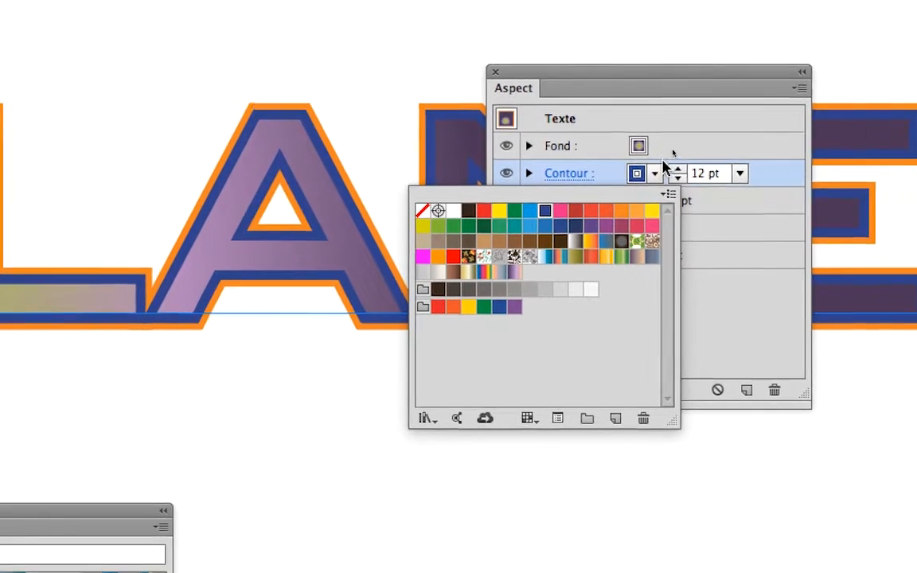
Step: Reduce the weight of the upper blue stroke to 8 pt
click(681, 180)
click(681, 180)
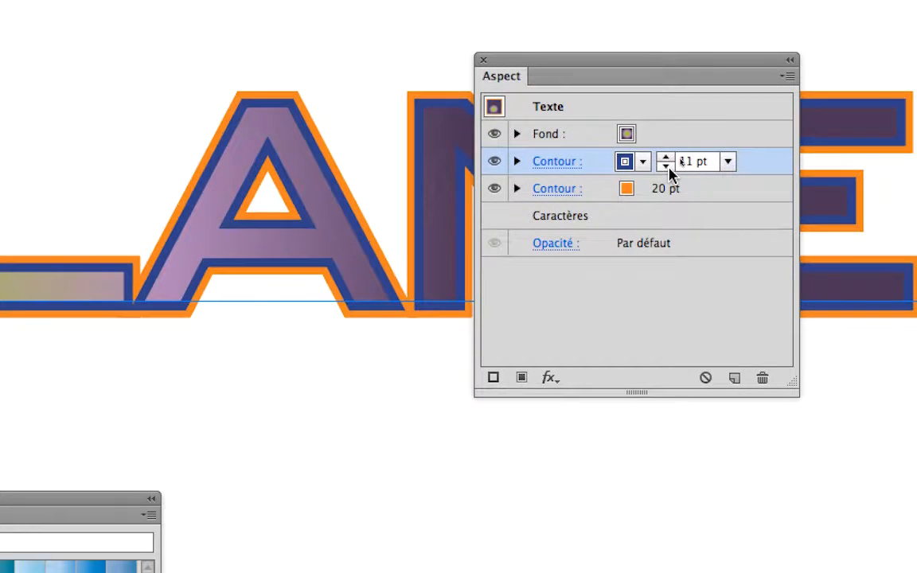
click(681, 180)
click(669, 167)
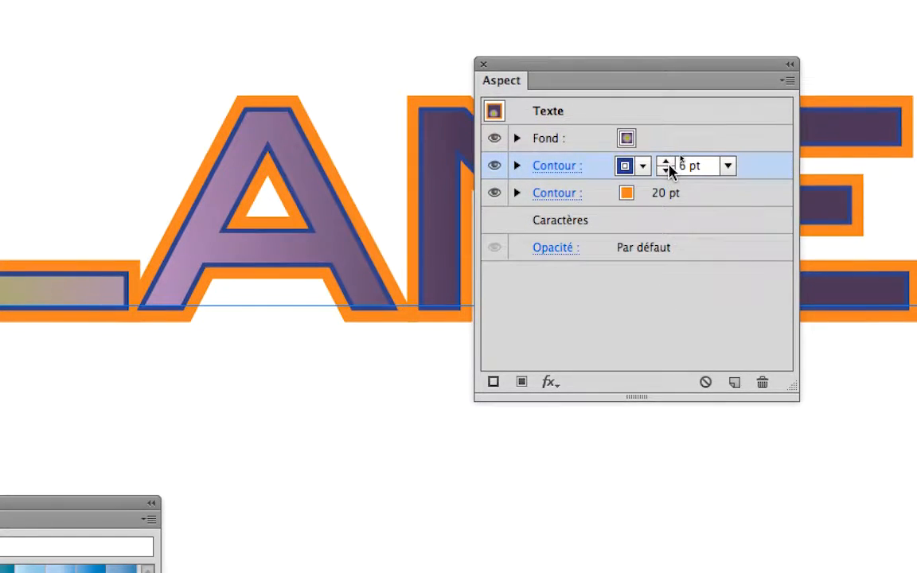
click(668, 158)
click(668, 157)
Step: Adjust the weight of the lower orange stroke to 17 pt
click(681, 179)
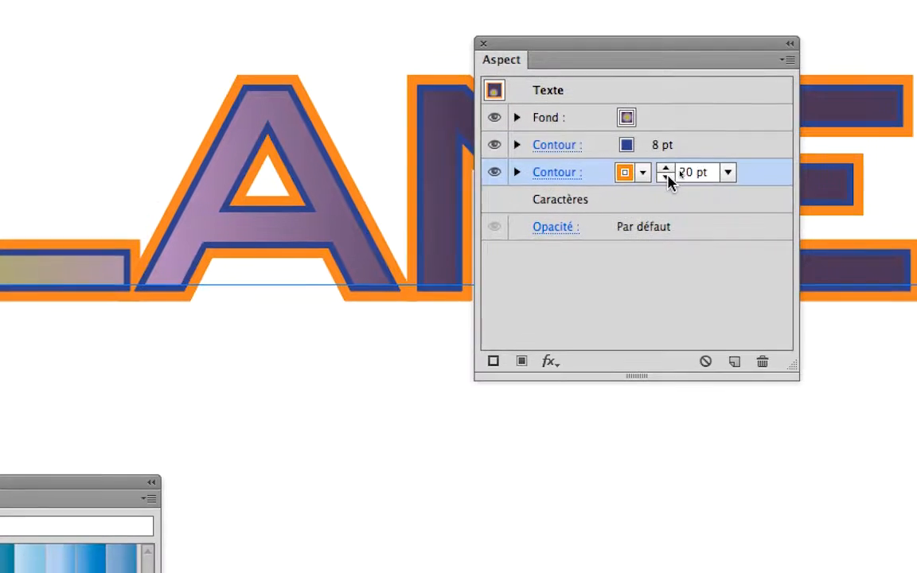
click(669, 173)
click(669, 173)
click(669, 173)
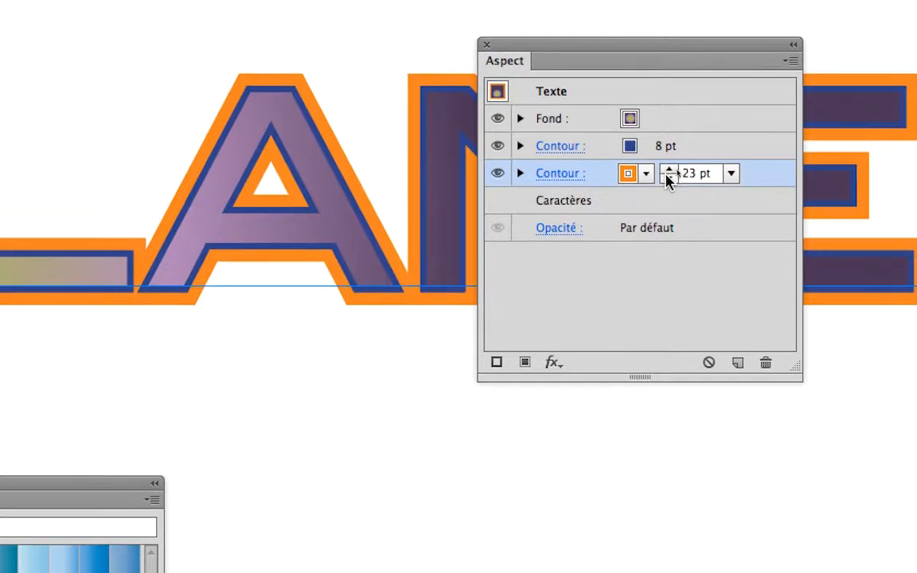
click(669, 182)
click(669, 182)
click(669, 182)
click(669, 183)
click(669, 183)
click(669, 182)
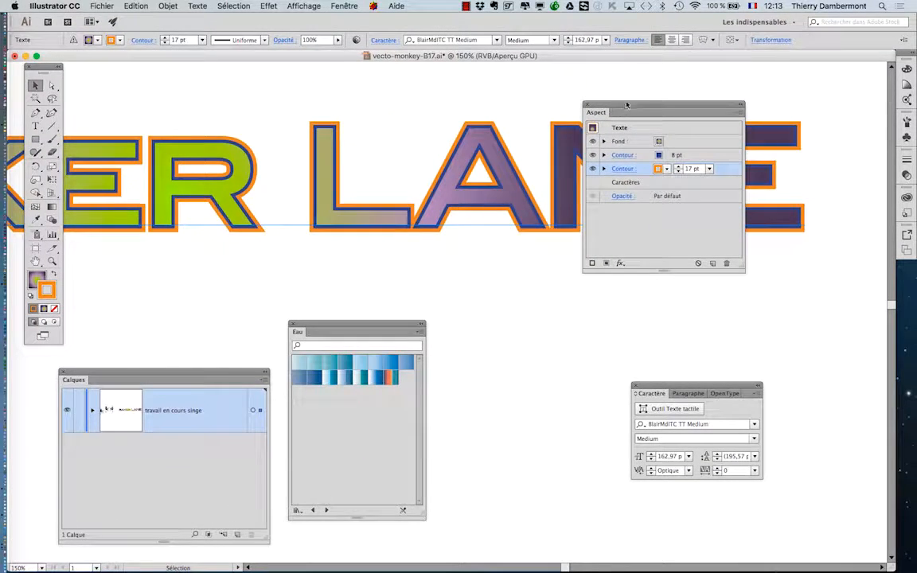
Step: Deselect the text and, with nothing selected, set the lower stroke to 22 pt and yellow
drag(627, 104, 721, 136)
scroll(619, 208, down, 2)
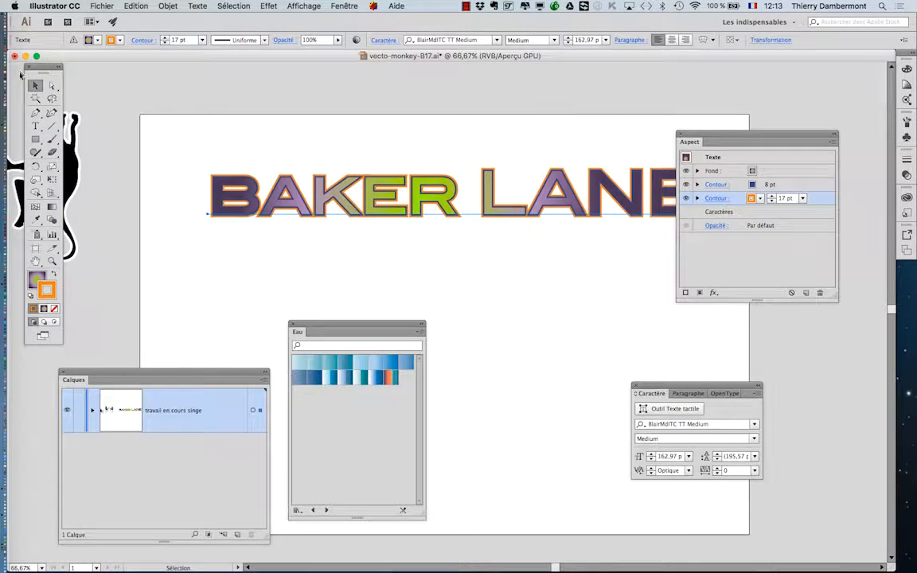
click(277, 106)
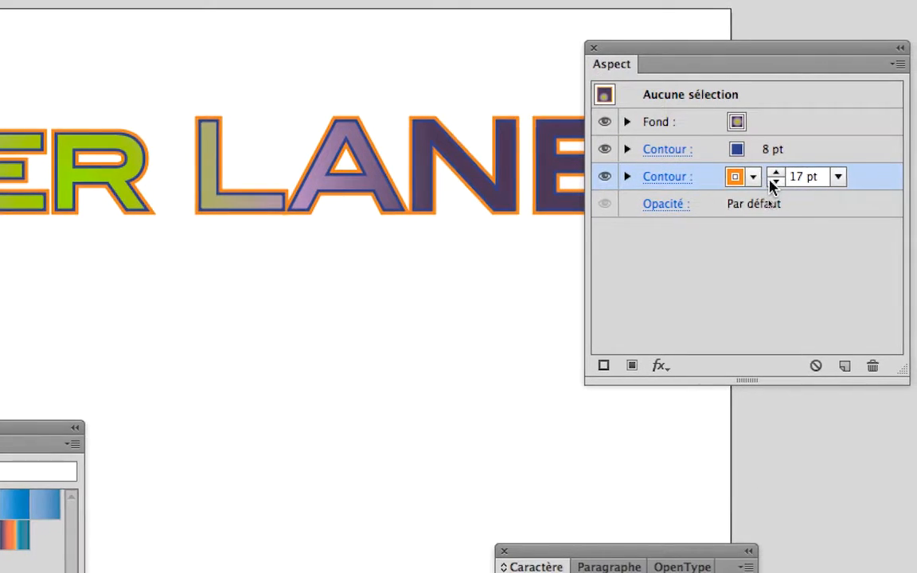
click(776, 172)
click(772, 179)
click(772, 180)
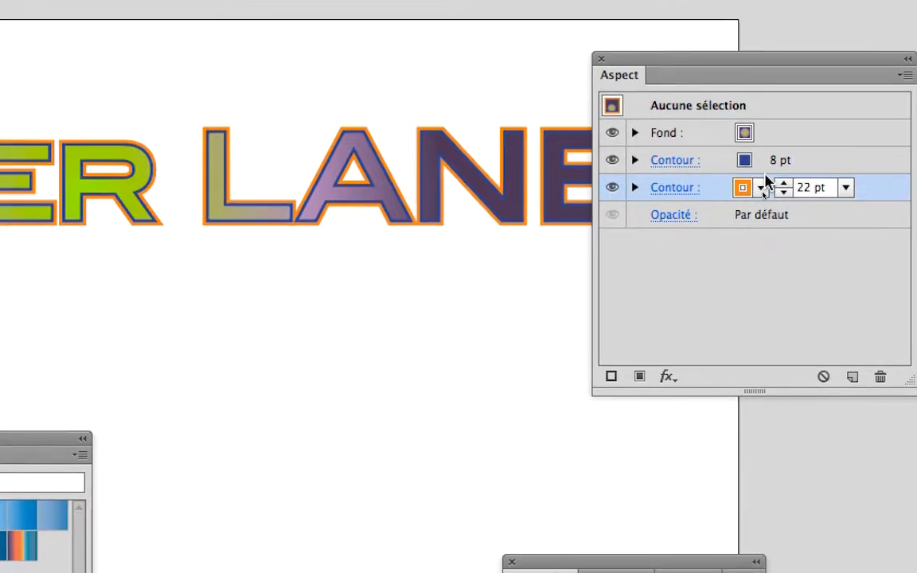
click(748, 184)
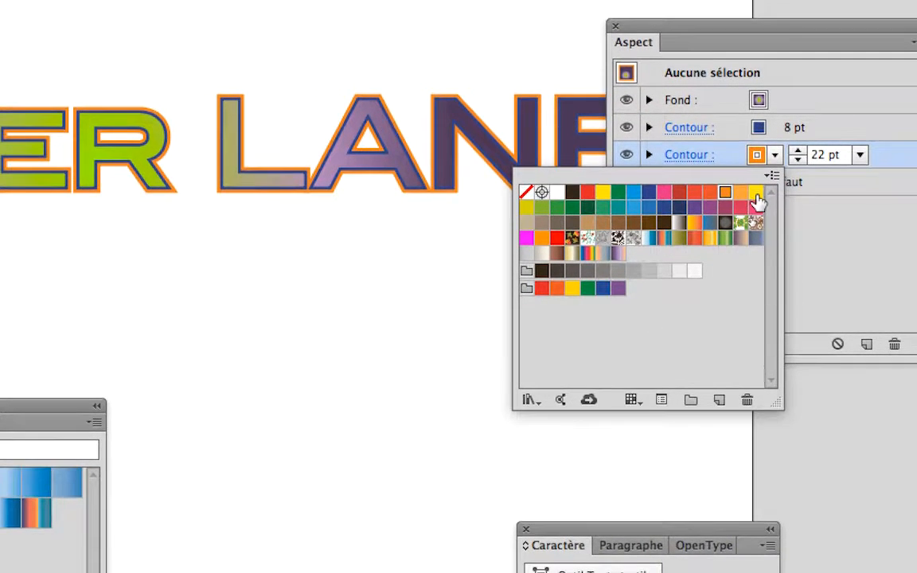
click(754, 193)
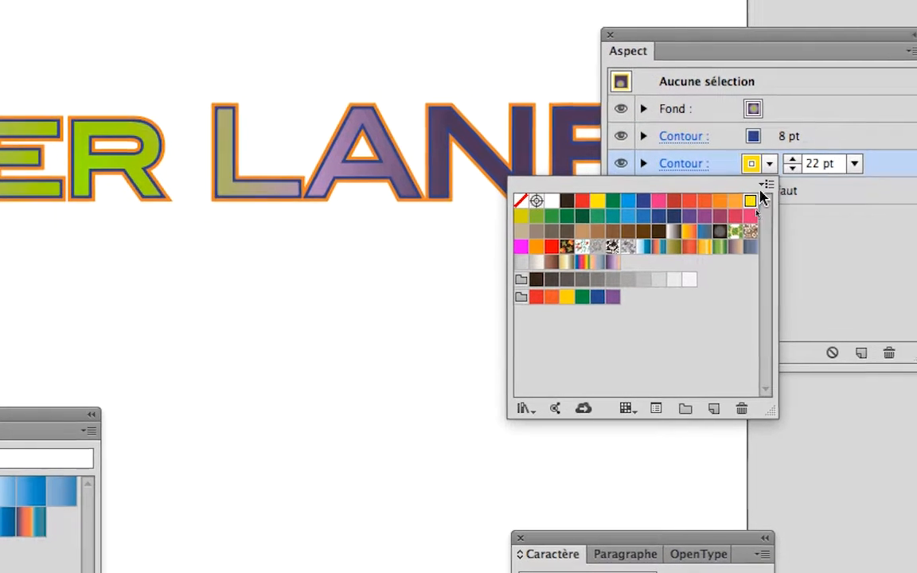
Step: With nothing selected, change the color of the upper 8 pt stroke to green
click(773, 136)
click(772, 132)
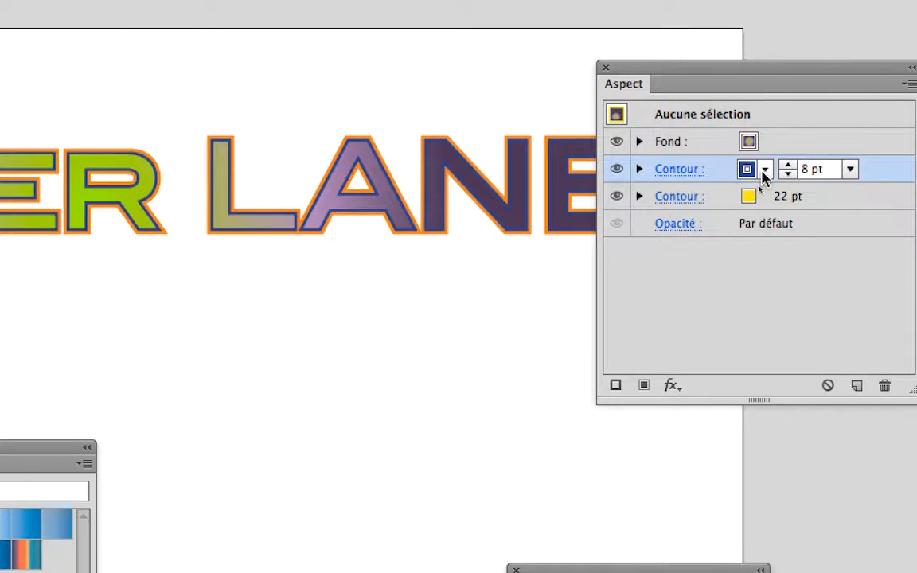
click(762, 172)
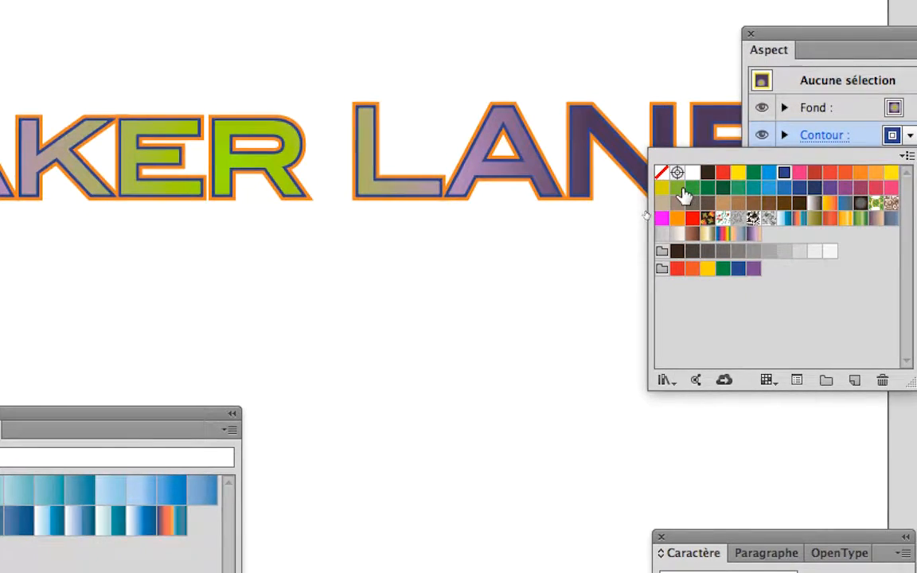
click(680, 189)
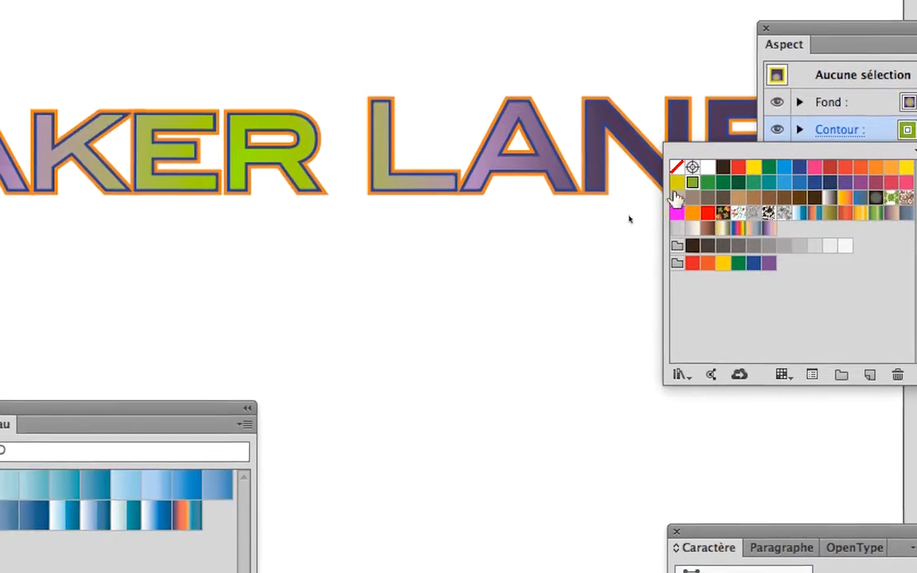
click(587, 230)
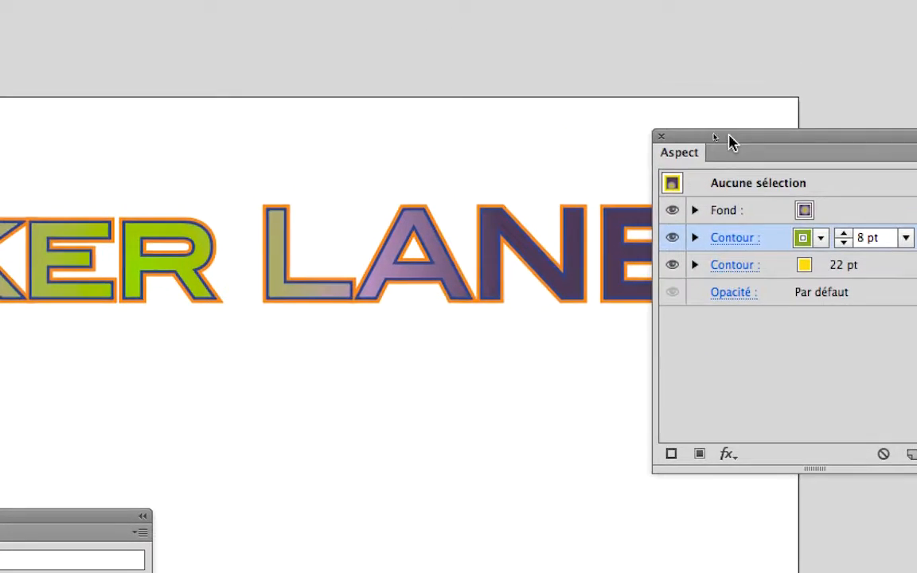
Step: Reselect the BAKER LANE text and set its orange stroke's weight to 18 pt
drag(876, 6, 212, 174)
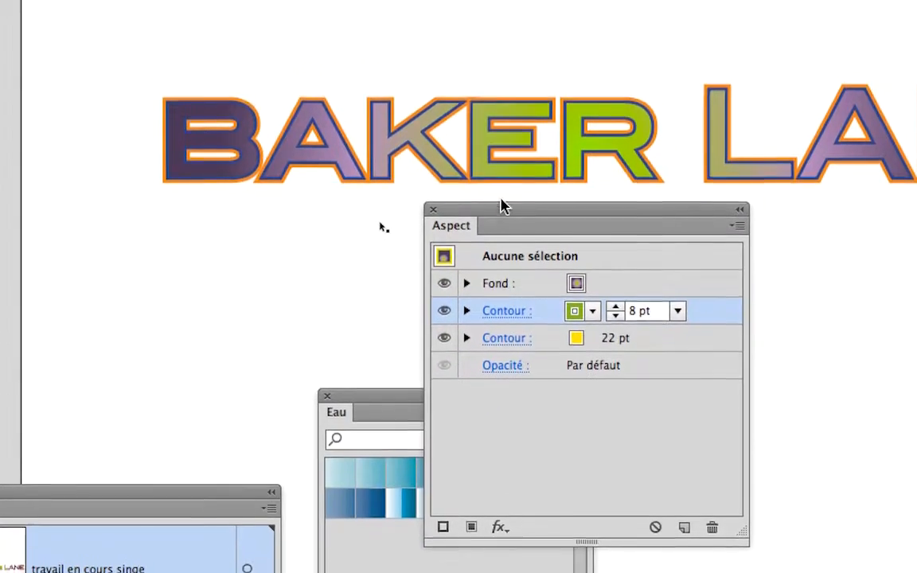
click(507, 194)
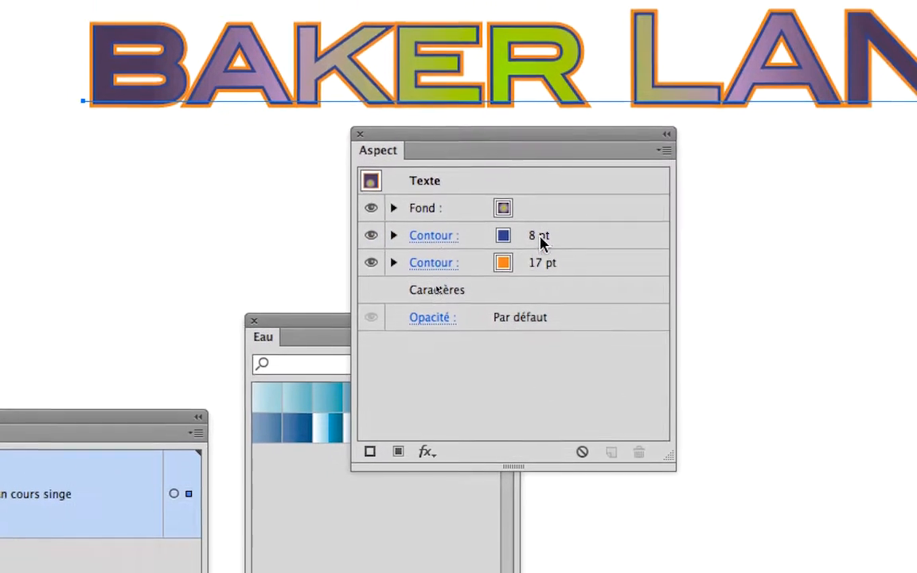
click(599, 349)
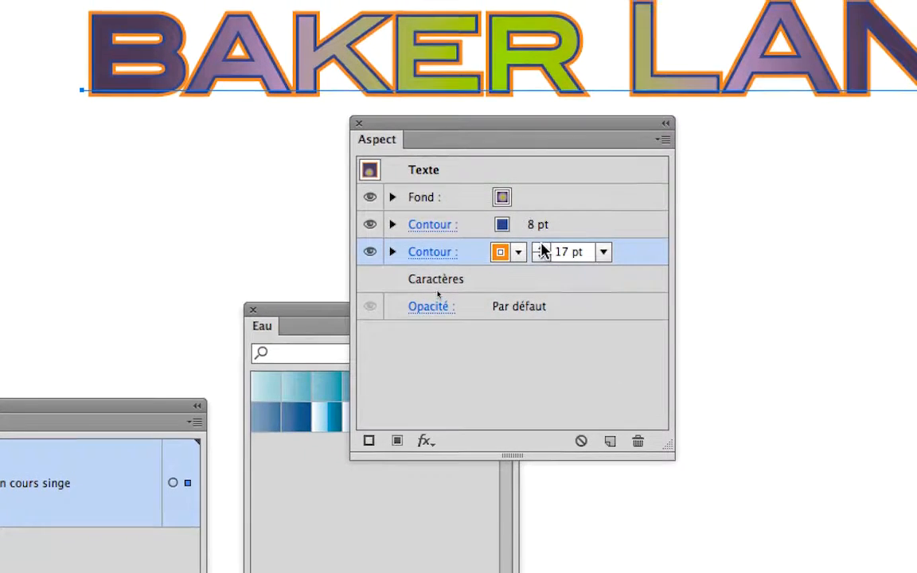
click(548, 242)
Step: Set the upper blue stroke's weight to 10 pt and the lower orange stroke's weight to 17 pt
click(541, 221)
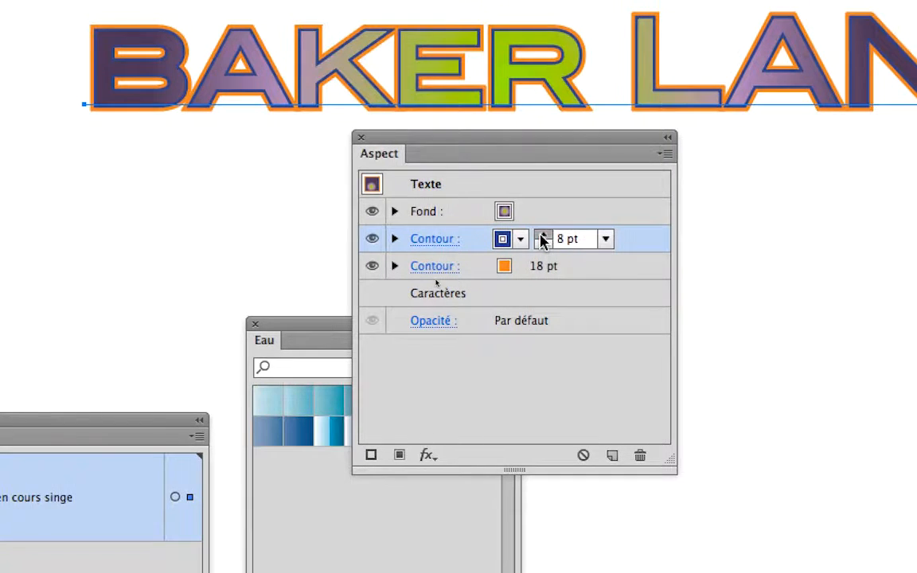
click(545, 236)
click(545, 236)
click(544, 236)
click(545, 236)
click(544, 235)
click(545, 235)
click(541, 235)
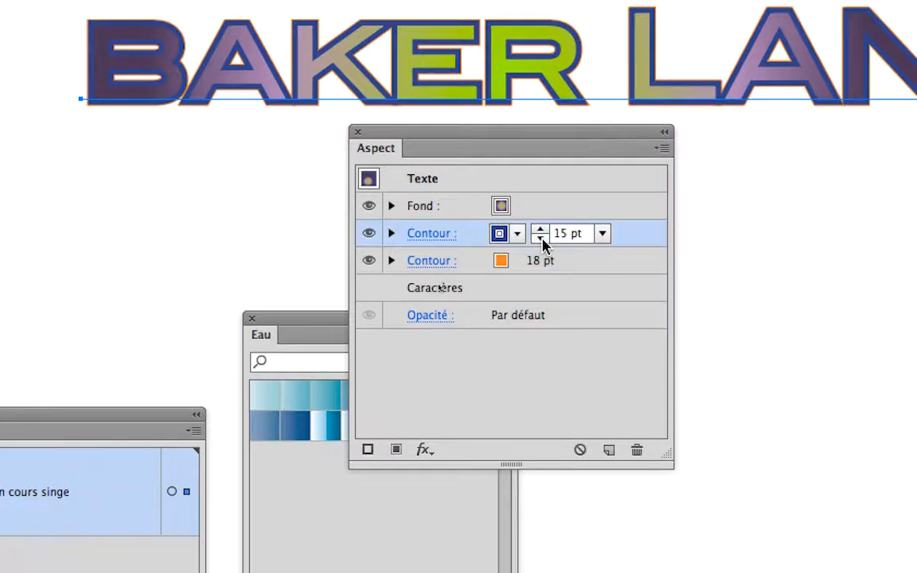
click(541, 238)
click(542, 238)
click(542, 238)
click(542, 238)
click(541, 238)
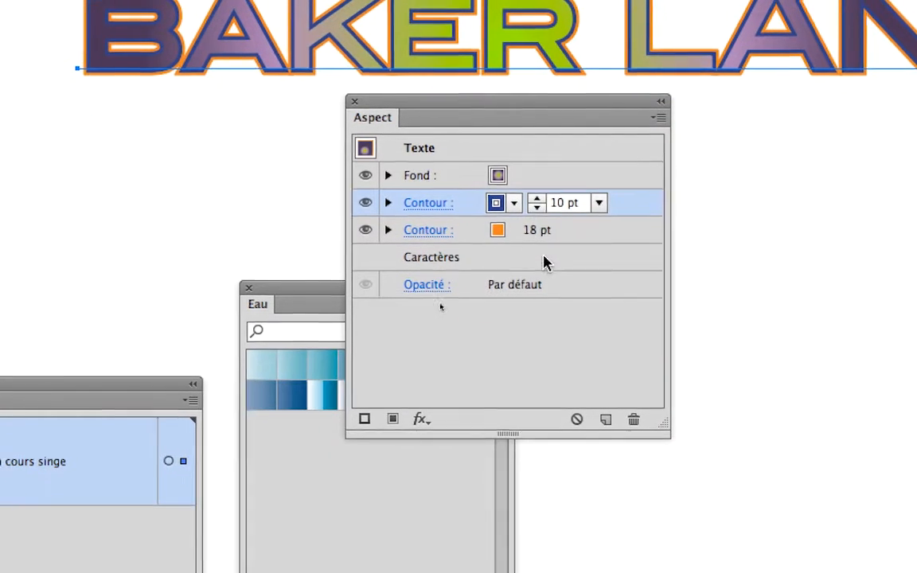
click(539, 268)
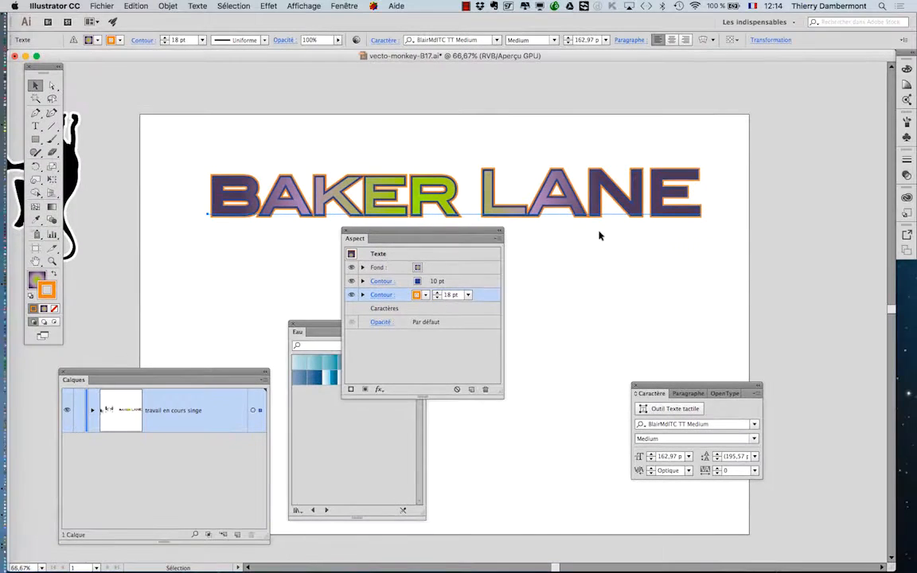
click(437, 297)
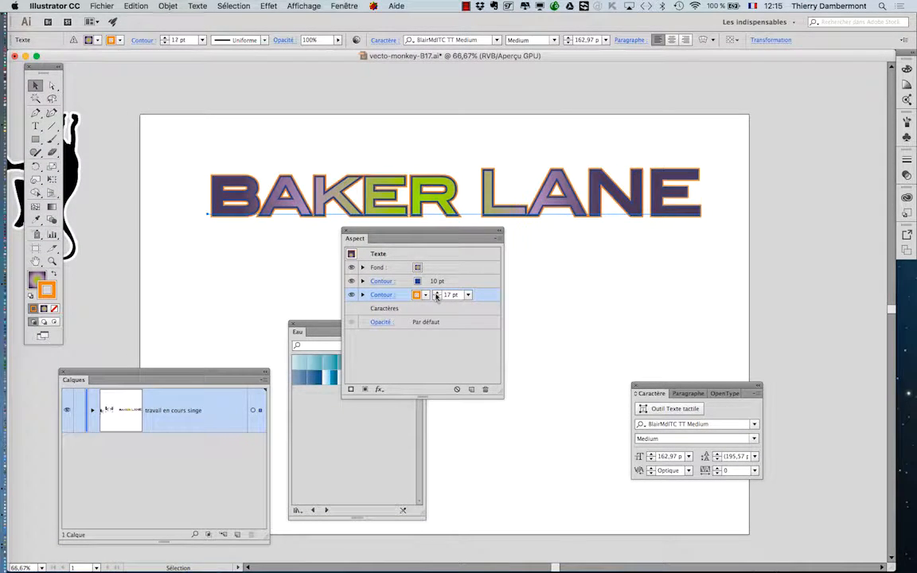
Step: Set the orange stroke's weight to 21 pt on the BAKER LANE text
click(436, 295)
click(437, 294)
click(436, 295)
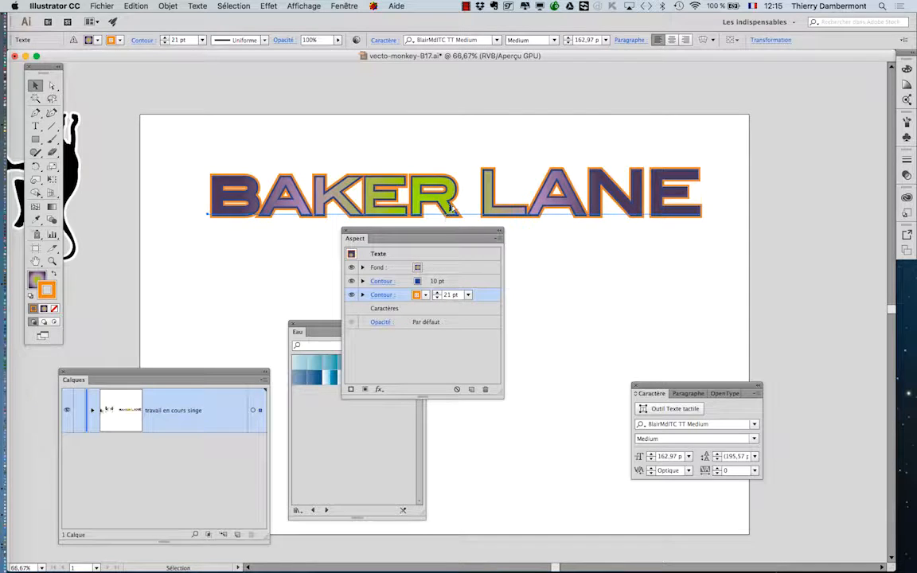
scroll(450, 206, up, 1)
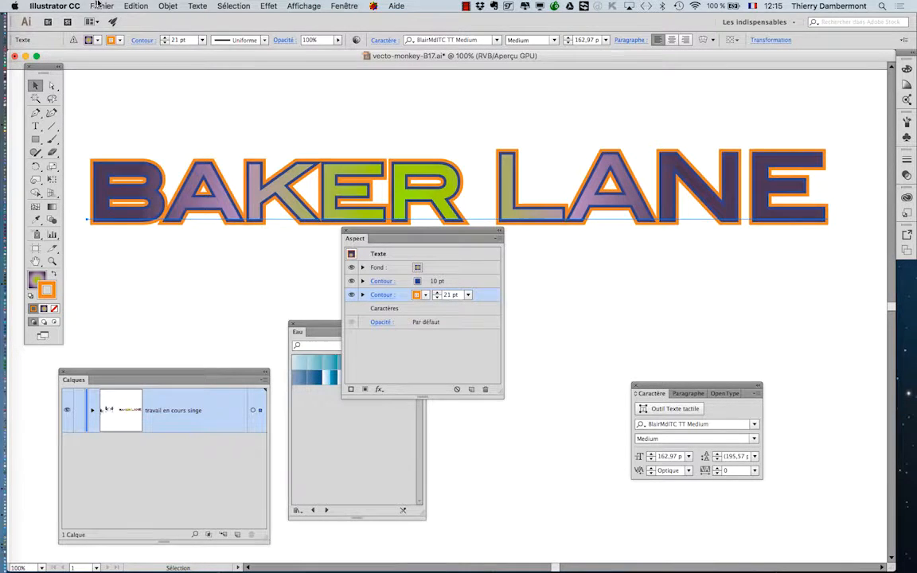
Step: Save the document as a new version named vecto-monkey-B18.ai, keeping the Illustrator CC format options
click(96, 5)
click(121, 93)
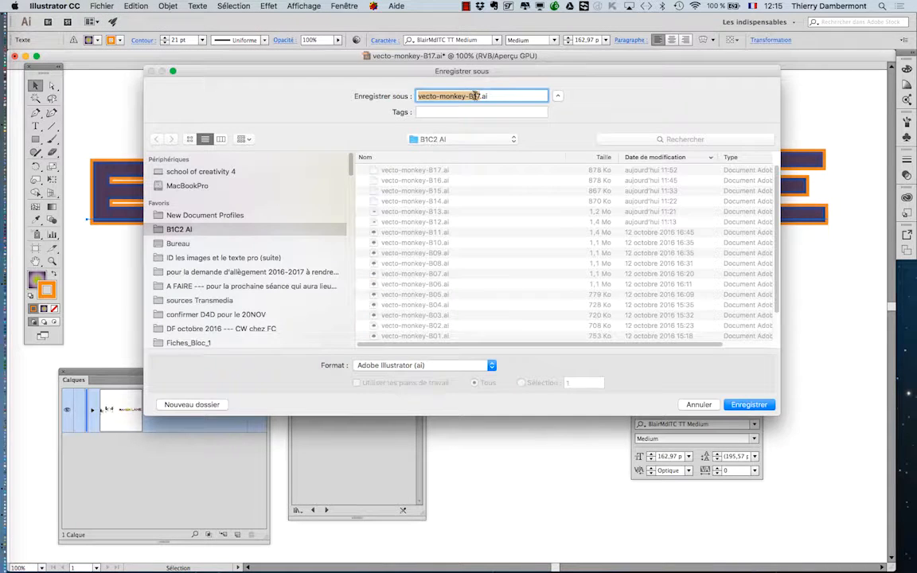
click(481, 97)
click(747, 405)
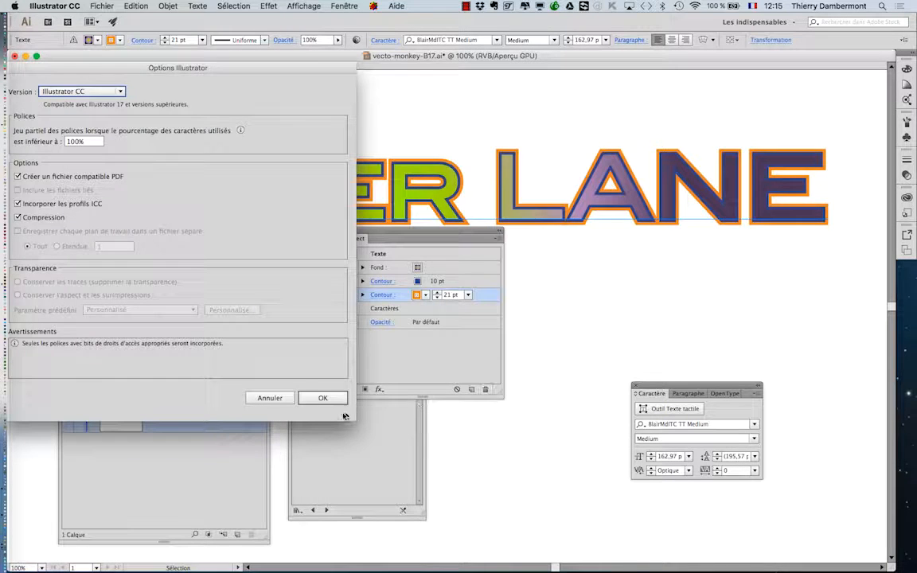
click(322, 398)
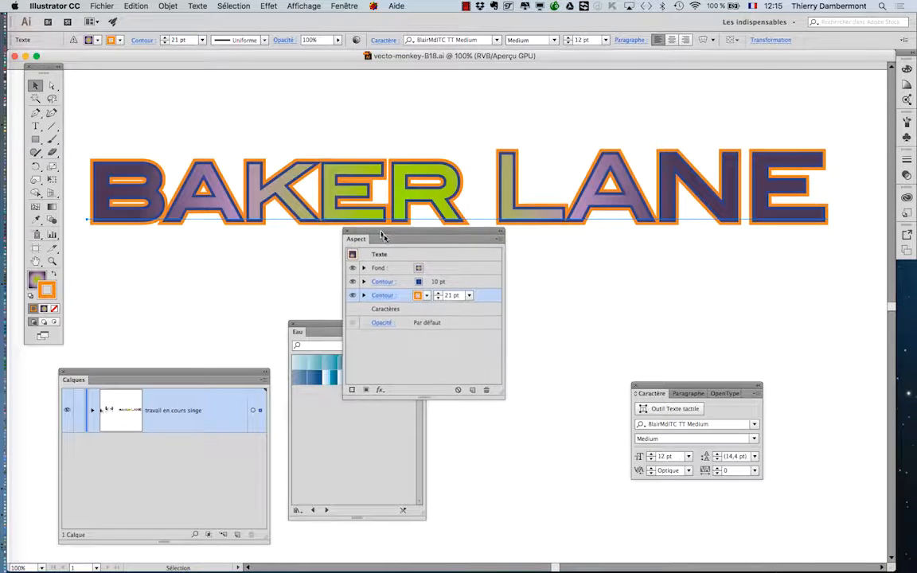
Step: Place a copy of the BAKER LANE text about 92 mm directly below the original
drag(383, 237, 497, 373)
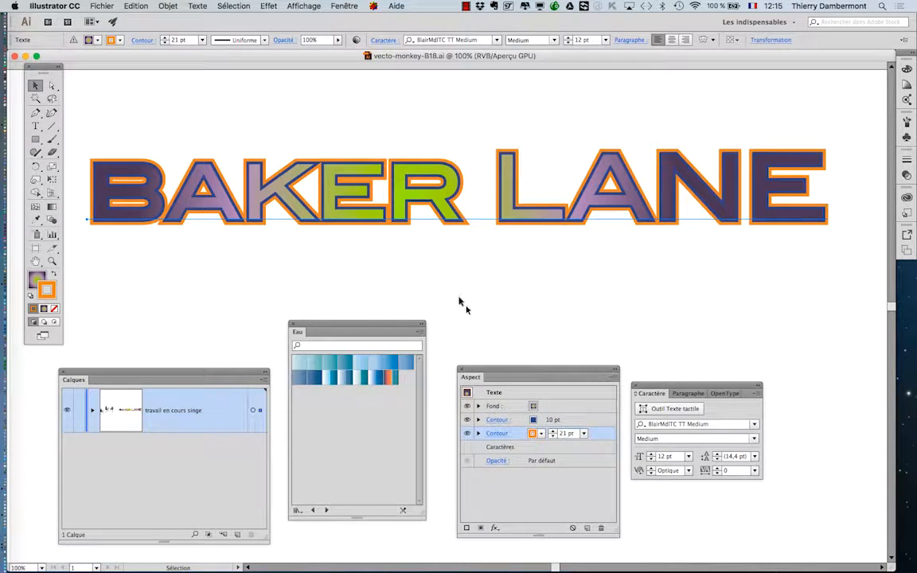
scroll(449, 292, down, 1)
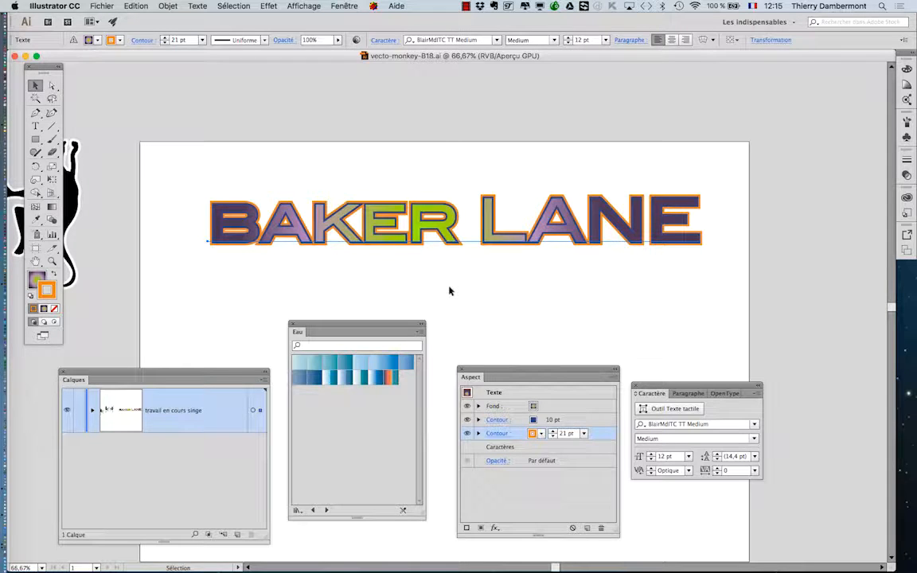
scroll(449, 292, down, 3)
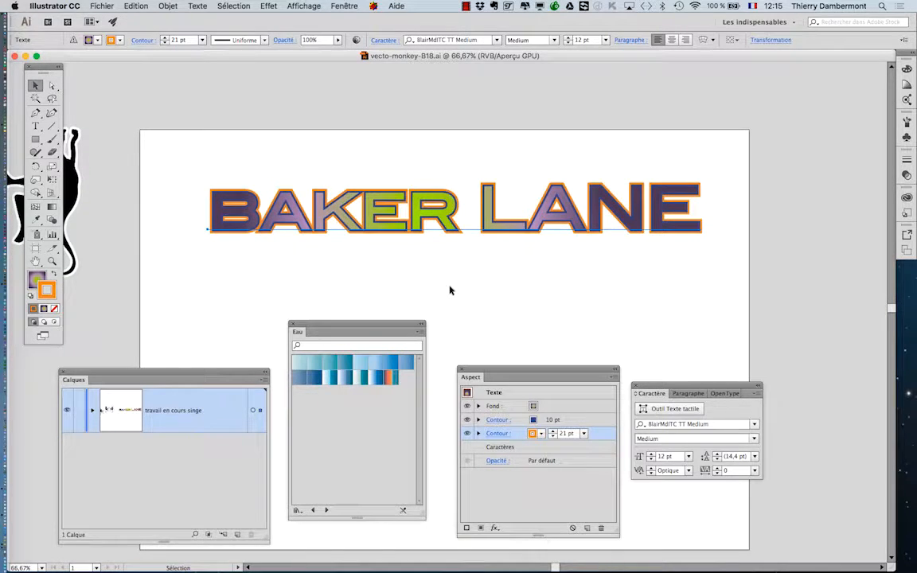
scroll(450, 291, down, 2)
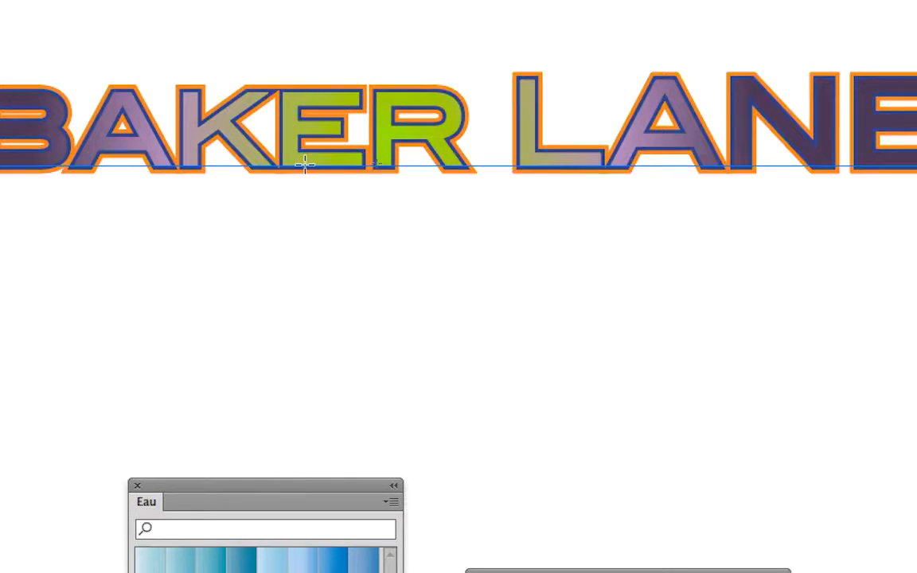
drag(305, 164, 303, 360)
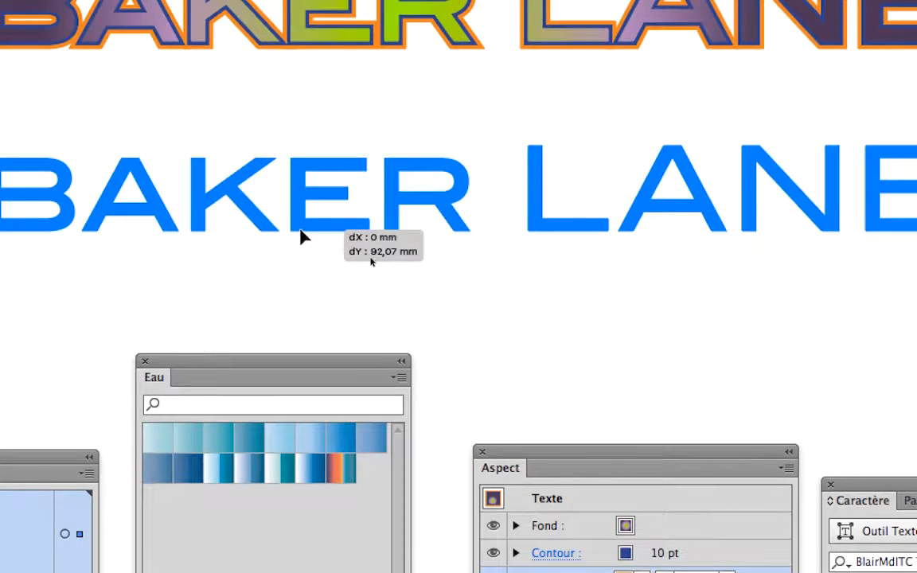
drag(301, 237, 301, 236)
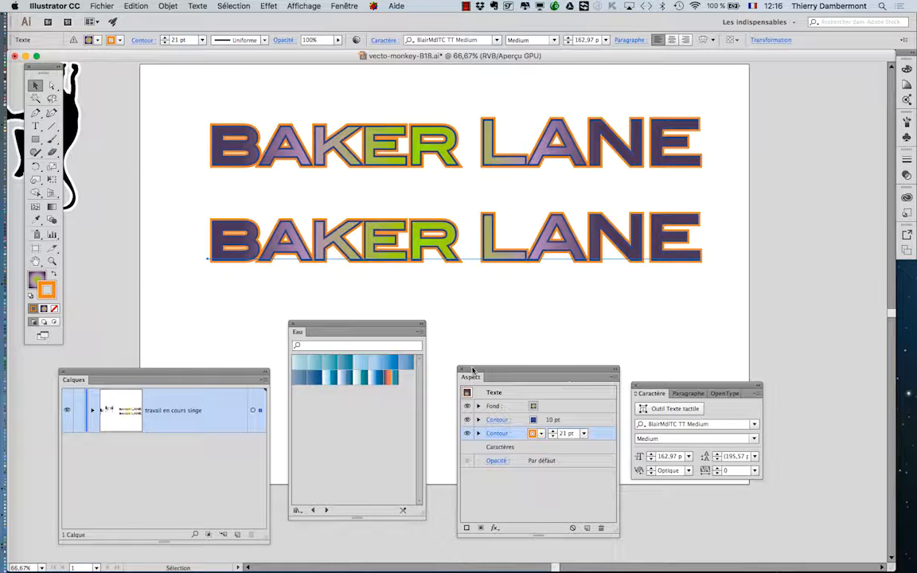
Step: Duplicate the 21 pt orange stroke of the text copy and color the lower duplicate dark gray
drag(487, 371, 691, 180)
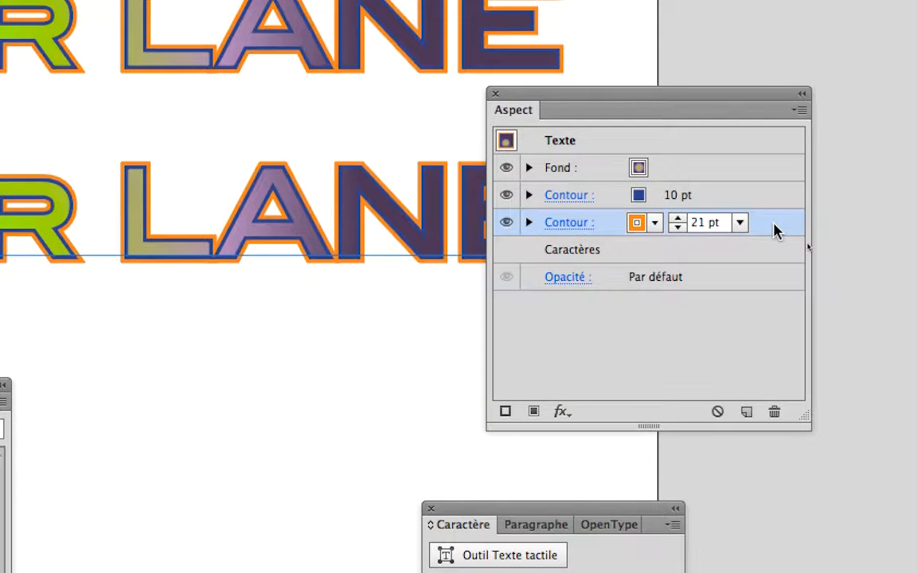
drag(768, 231, 744, 409)
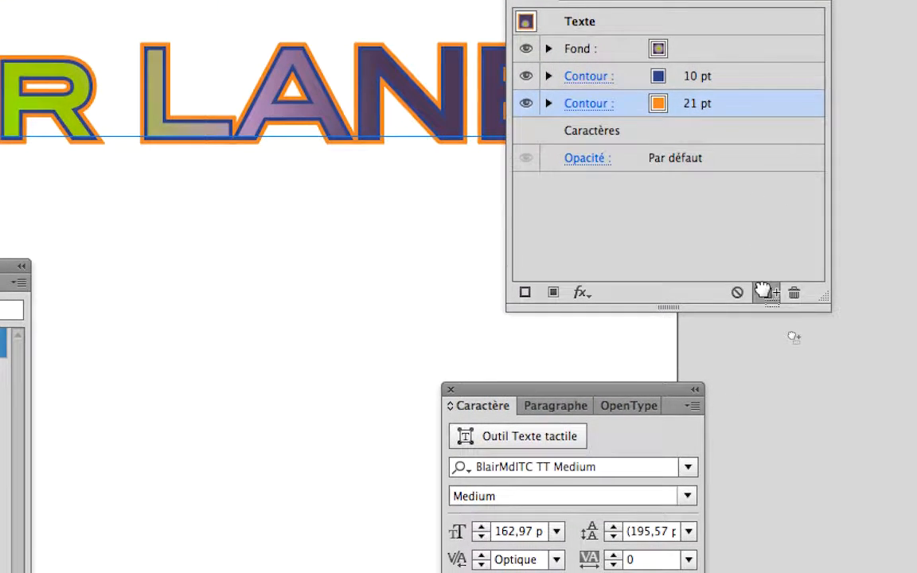
drag(763, 291, 764, 289)
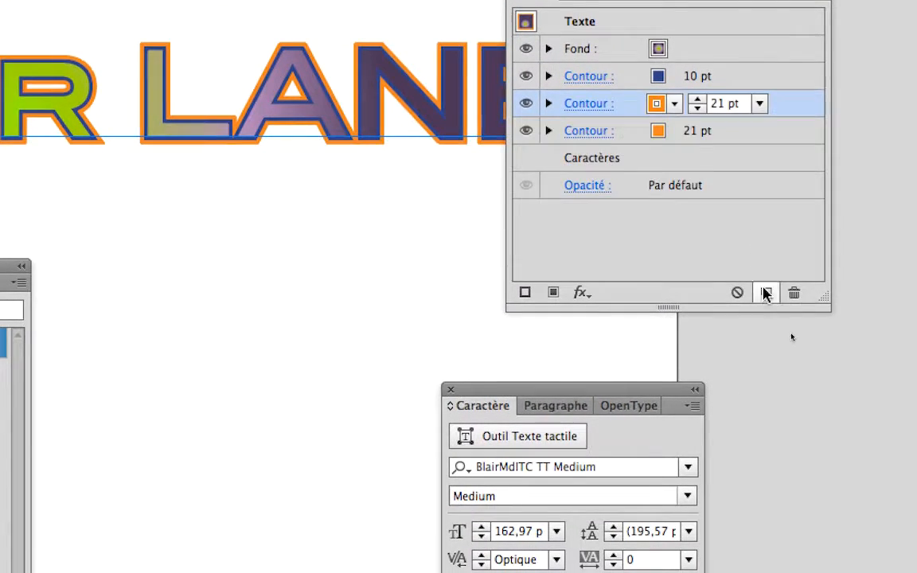
click(673, 132)
click(732, 233)
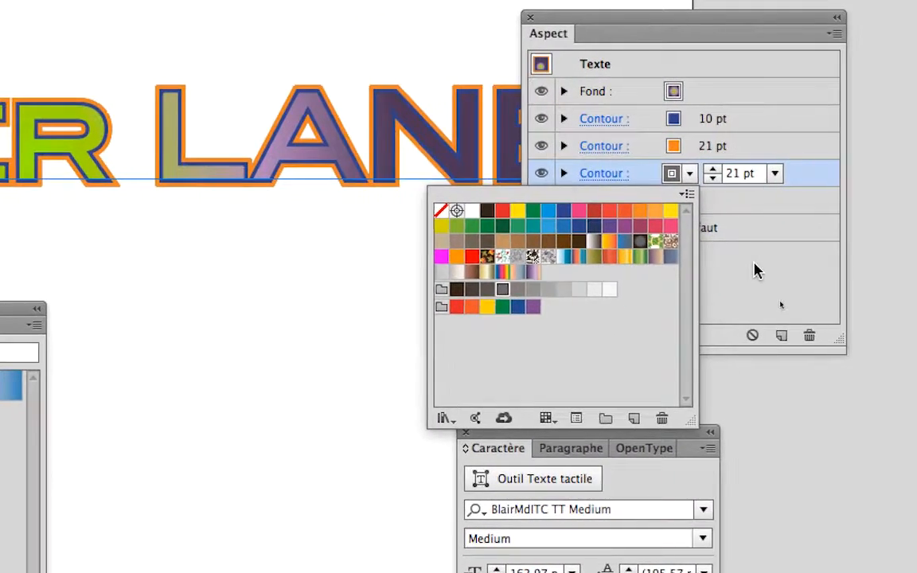
click(914, 251)
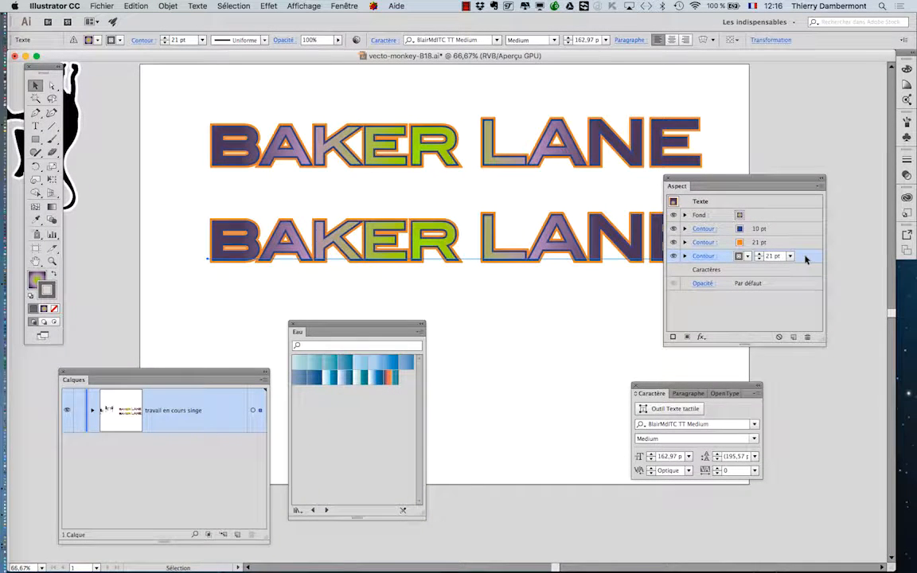
Step: Apply an Offset Path effect of 10 mm to the gray stroke with preview on, keeping the mitered joins
drag(721, 177, 773, 74)
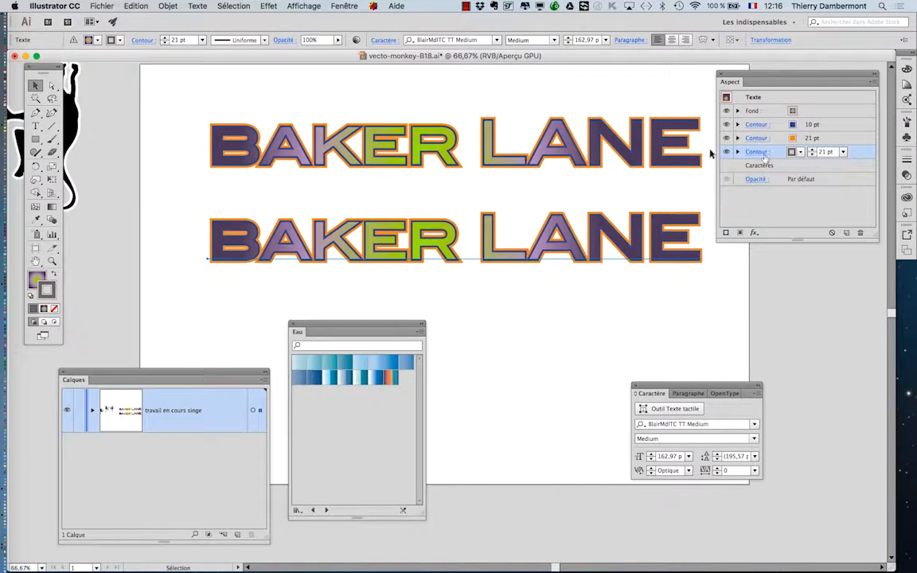
click(269, 5)
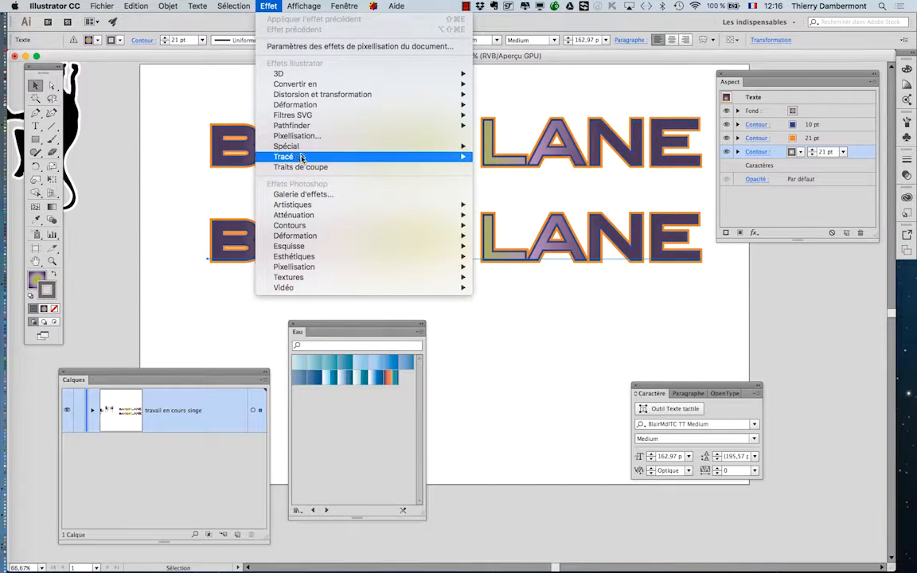
mouse_move(279, 155)
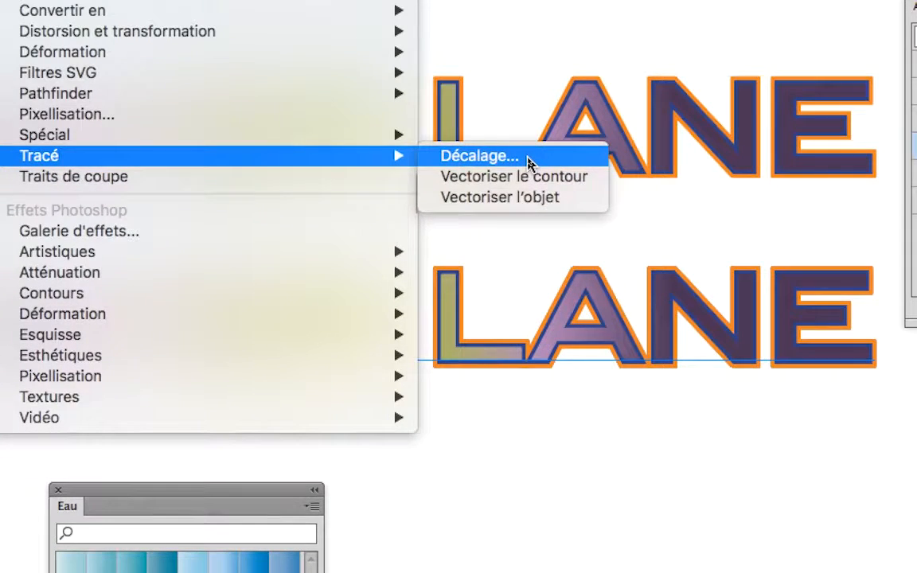
click(527, 159)
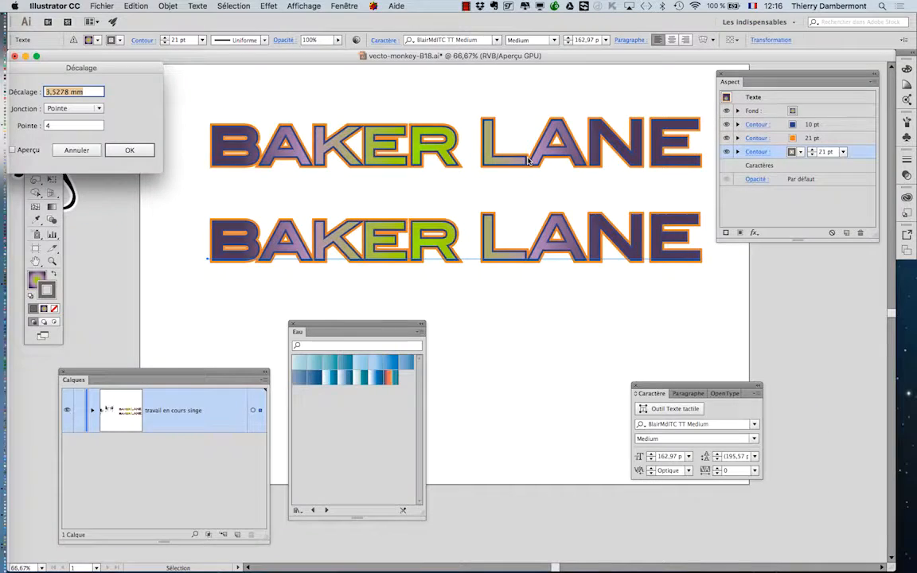
drag(422, 154, 660, 92)
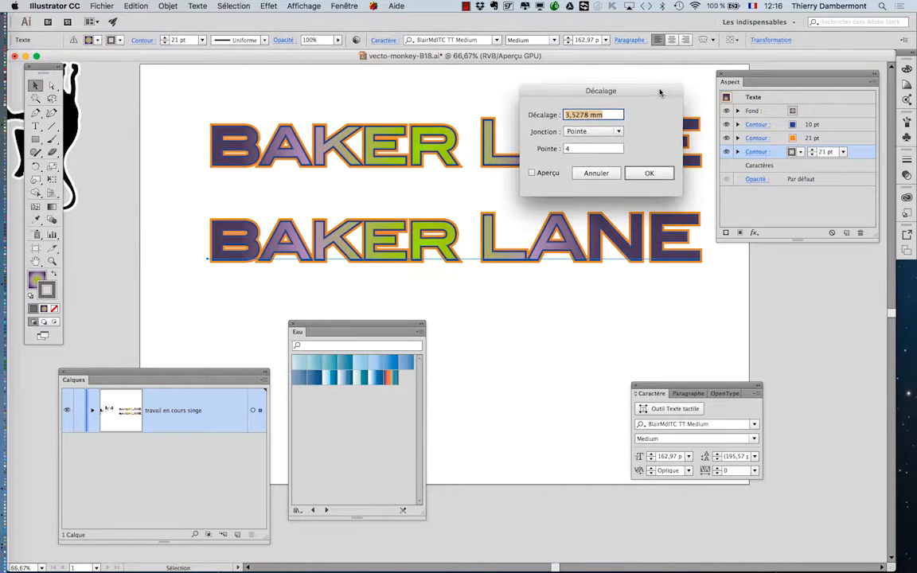
click(532, 172)
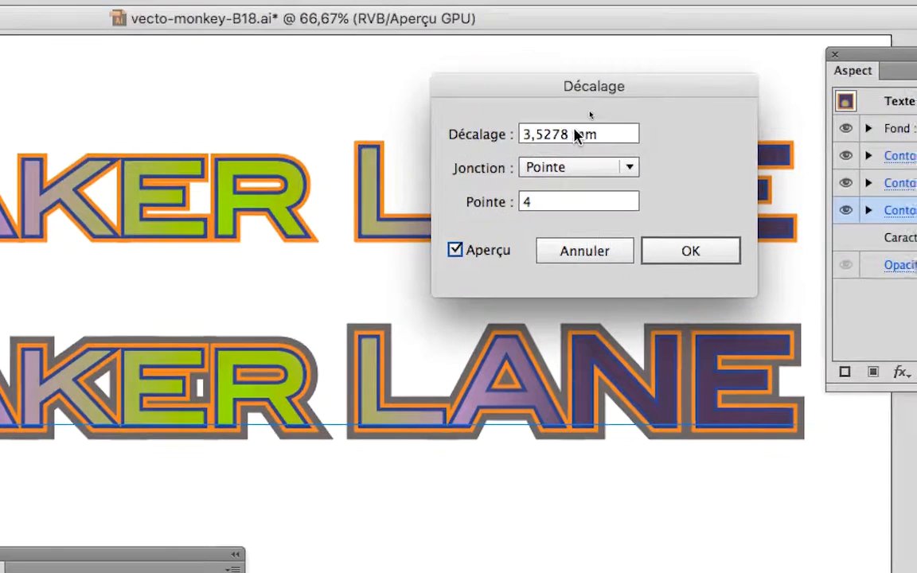
drag(570, 131, 503, 129)
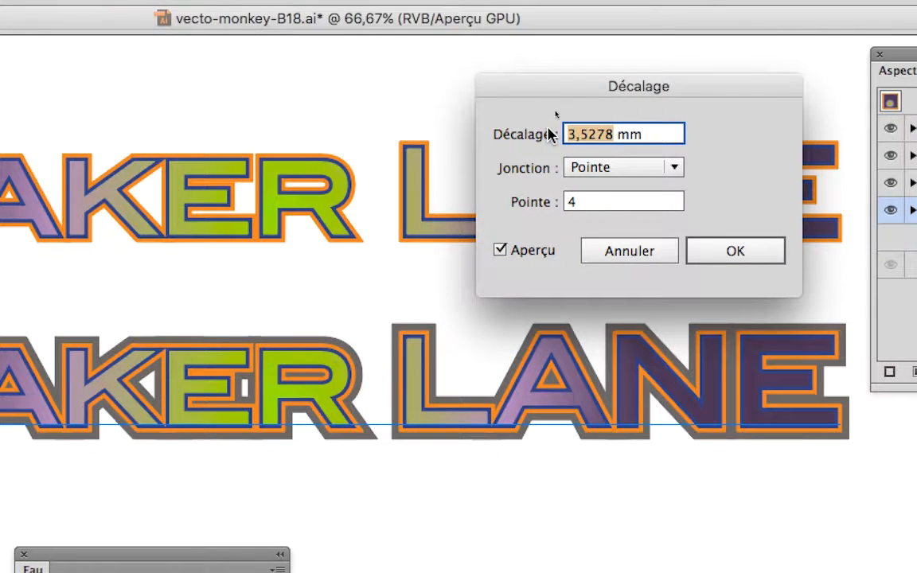
text(10)
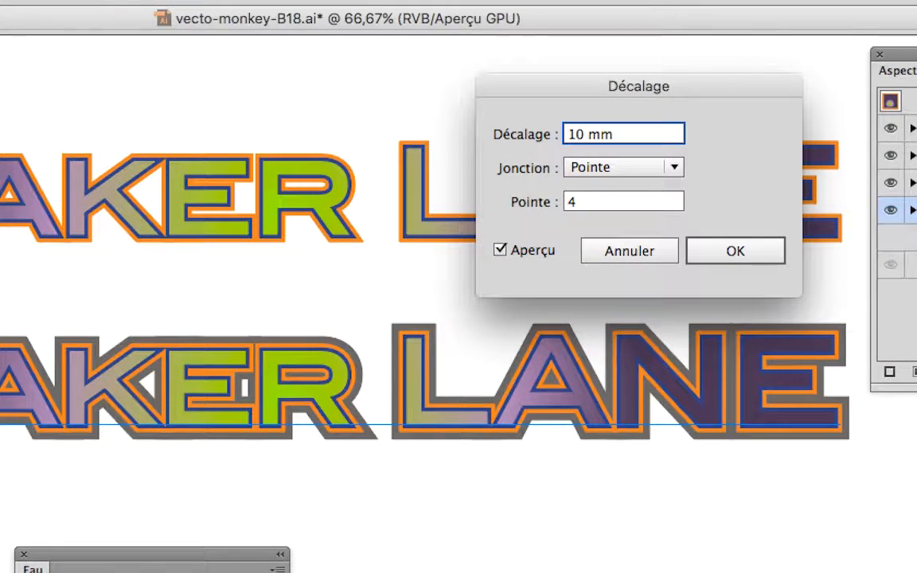
key(Tab)
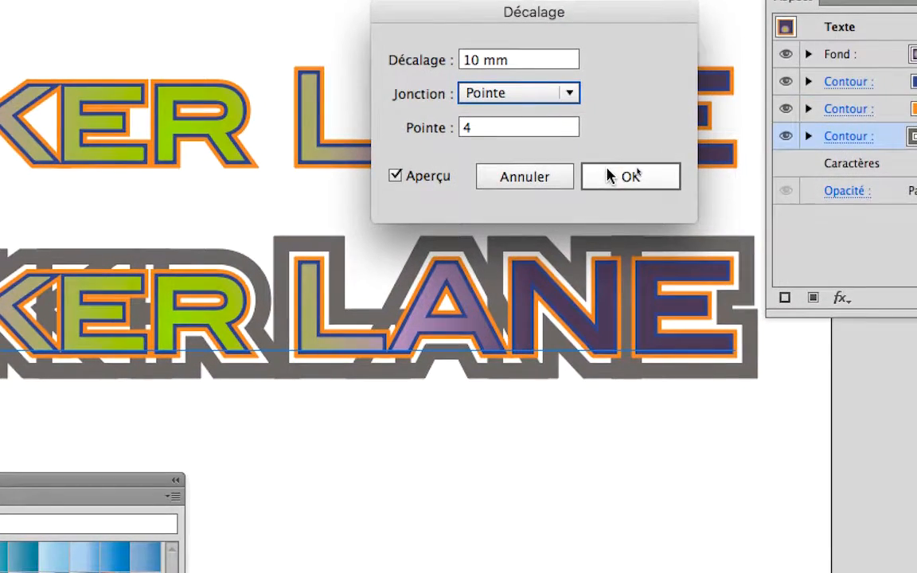
click(692, 244)
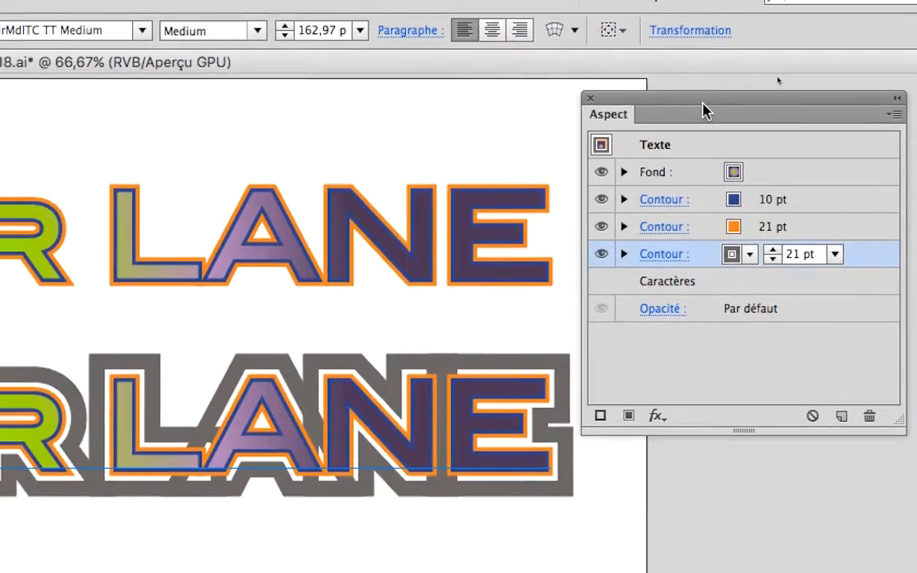
Step: Reduce the gray offset stroke's weight to 4 pt
drag(665, 40, 398, 137)
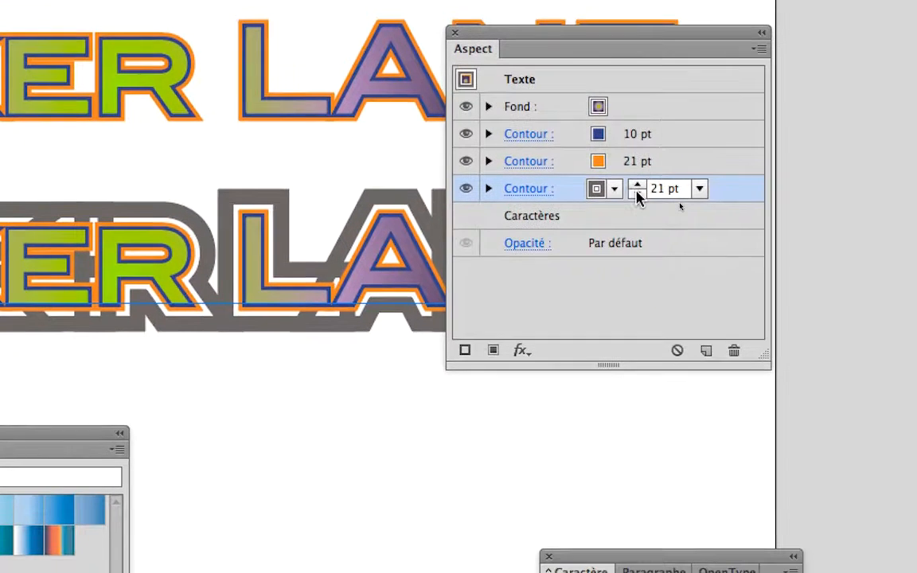
click(684, 298)
click(684, 297)
click(684, 298)
click(638, 196)
click(637, 196)
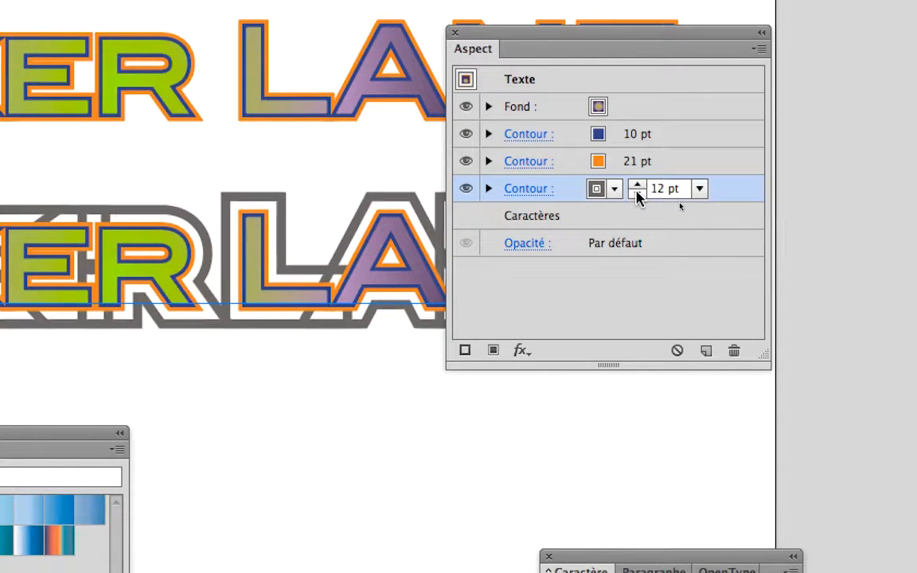
click(637, 196)
click(637, 195)
click(637, 196)
click(637, 196)
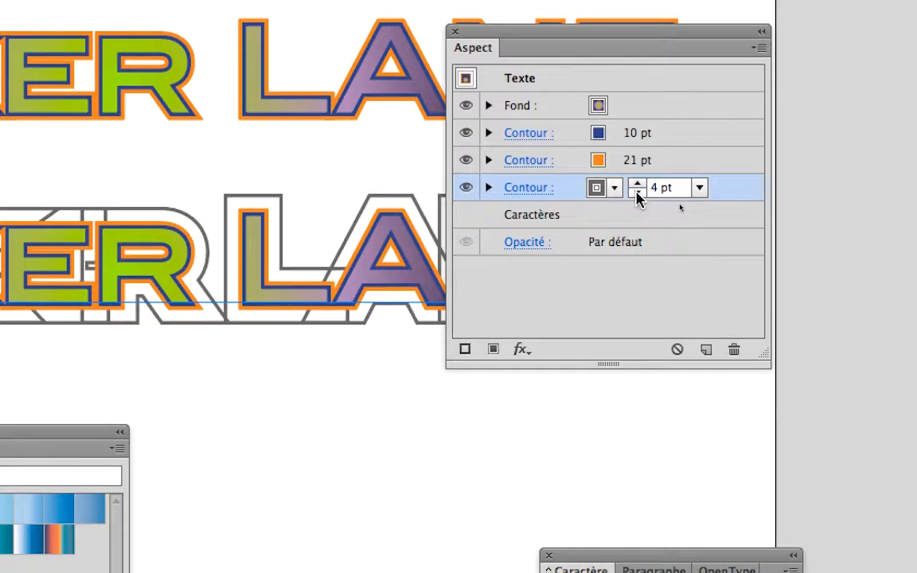
click(637, 192)
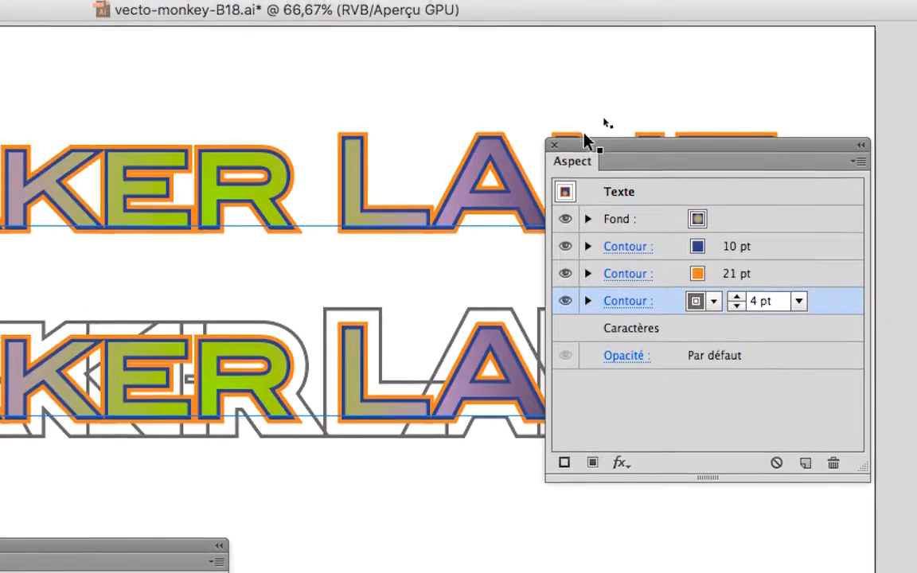
drag(489, 33, 849, 44)
drag(711, 149, 588, 128)
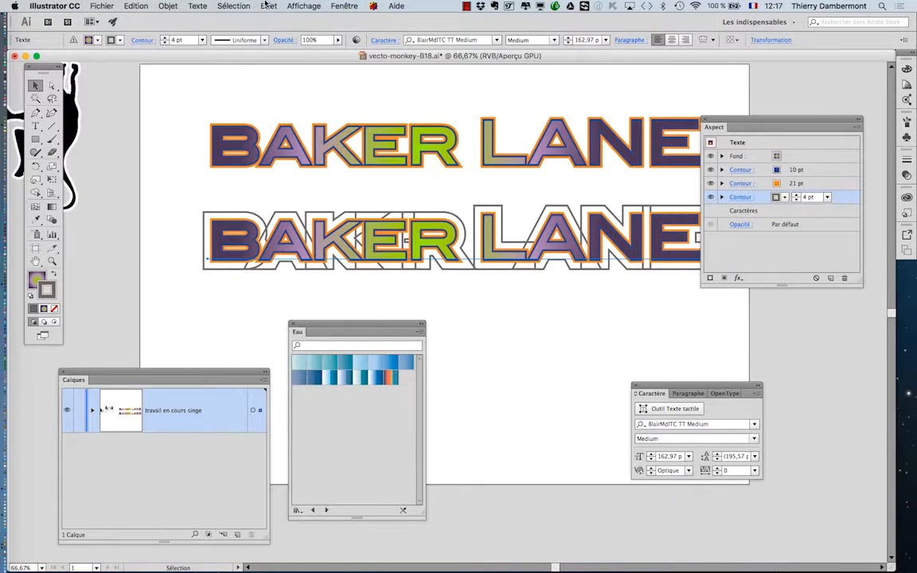
click(268, 5)
mouse_move(342, 157)
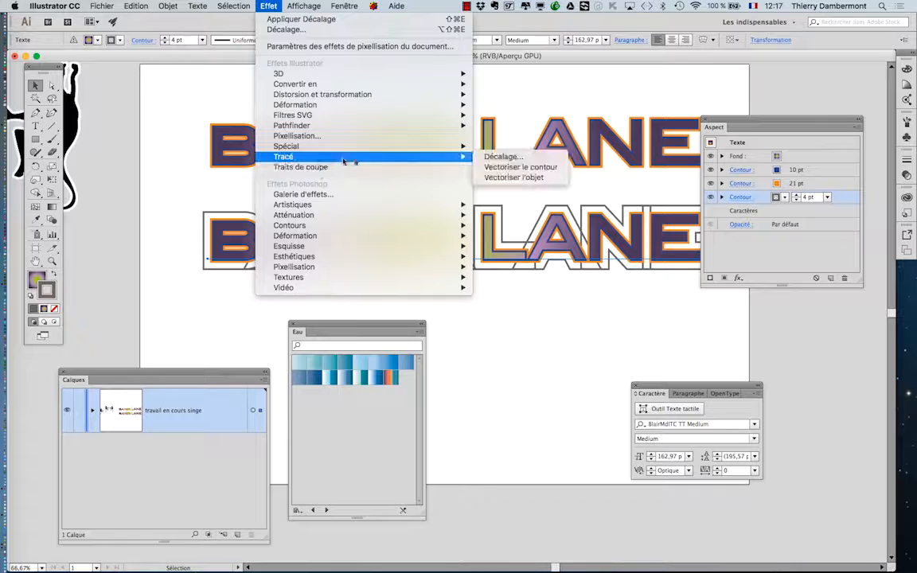
click(518, 158)
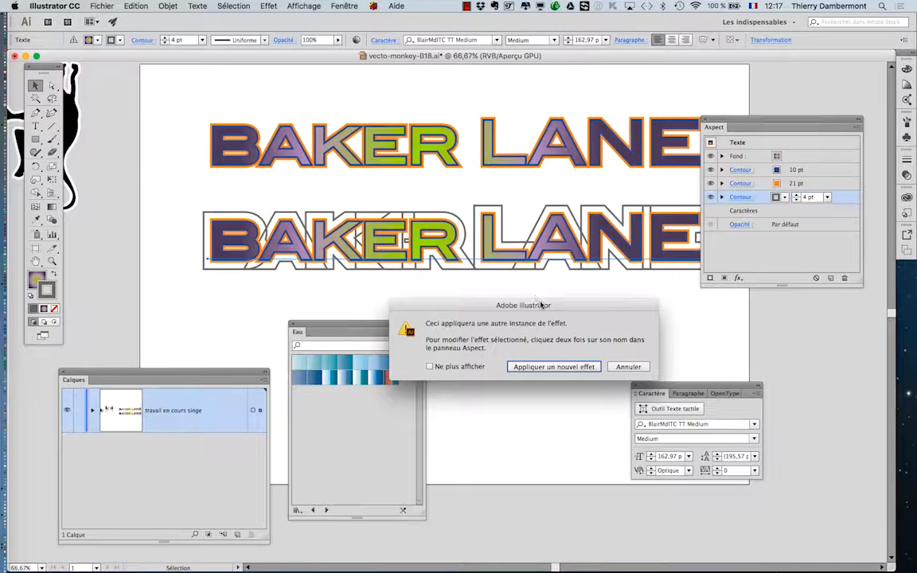
drag(541, 305, 338, 112)
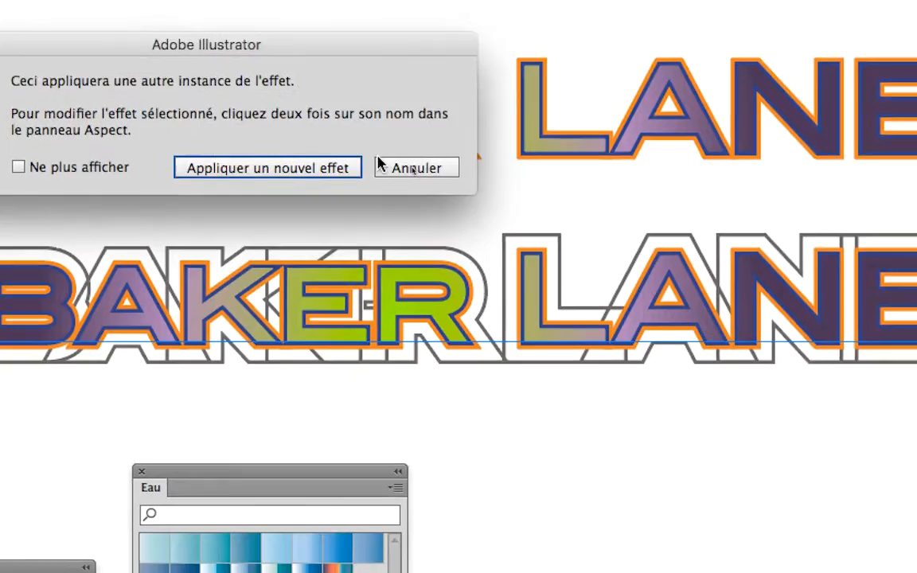
click(530, 210)
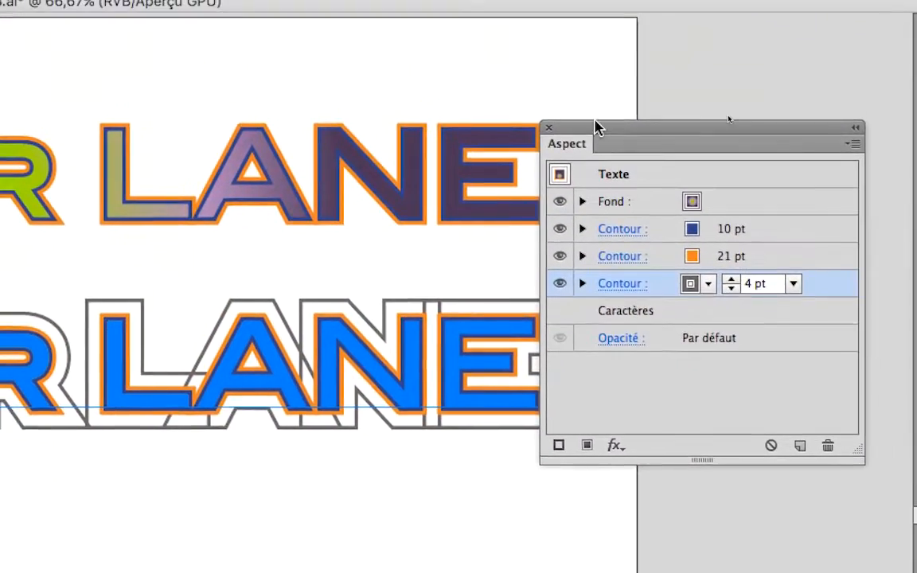
Step: Edit the gray stroke's Offset Path effect with preview on, trying 5 mm before setting the offset to 7 mm
drag(574, 96, 480, 188)
drag(553, 156, 522, 140)
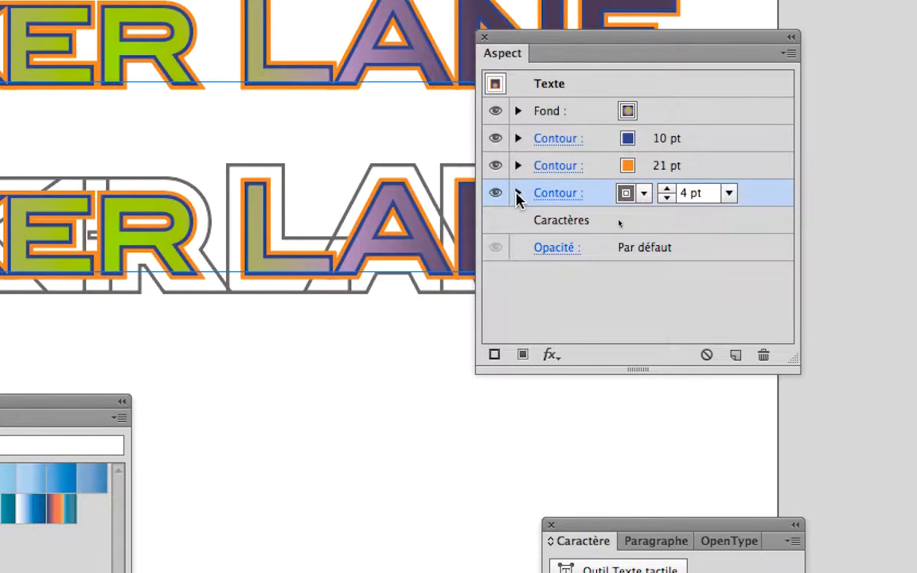
click(518, 194)
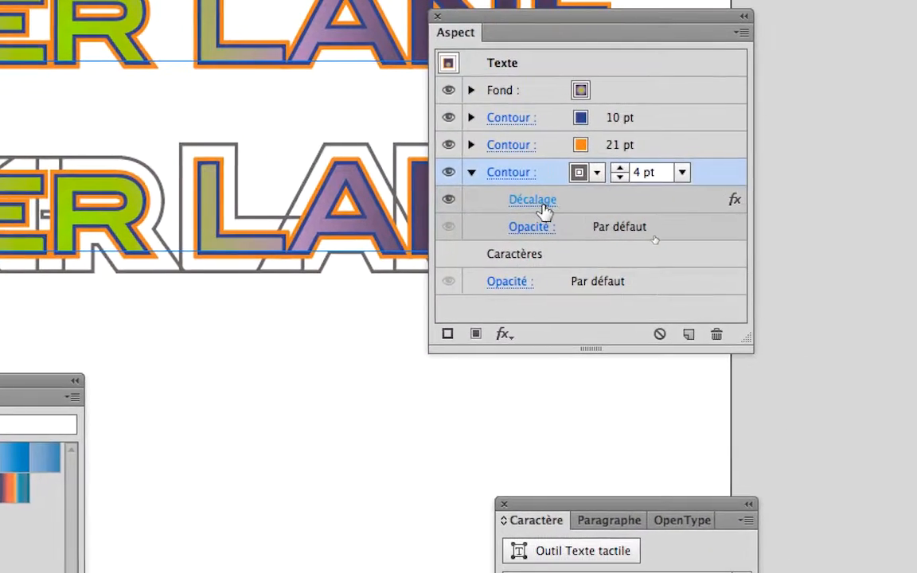
click(541, 201)
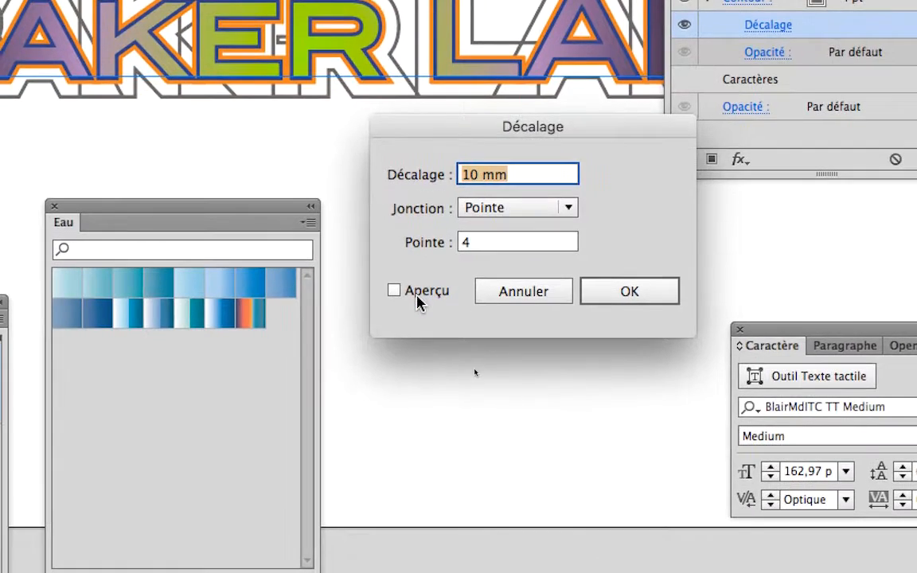
click(357, 401)
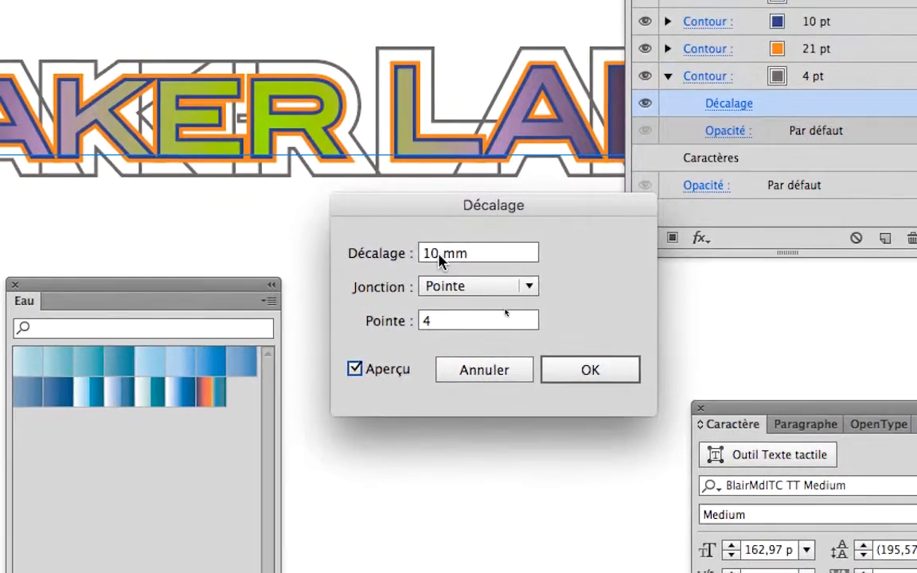
double_click(436, 230)
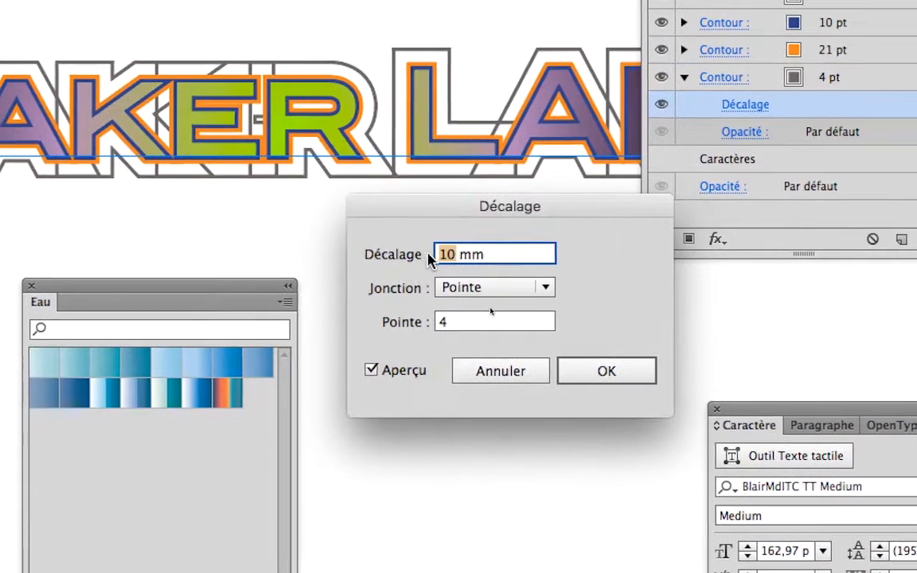
text(5)
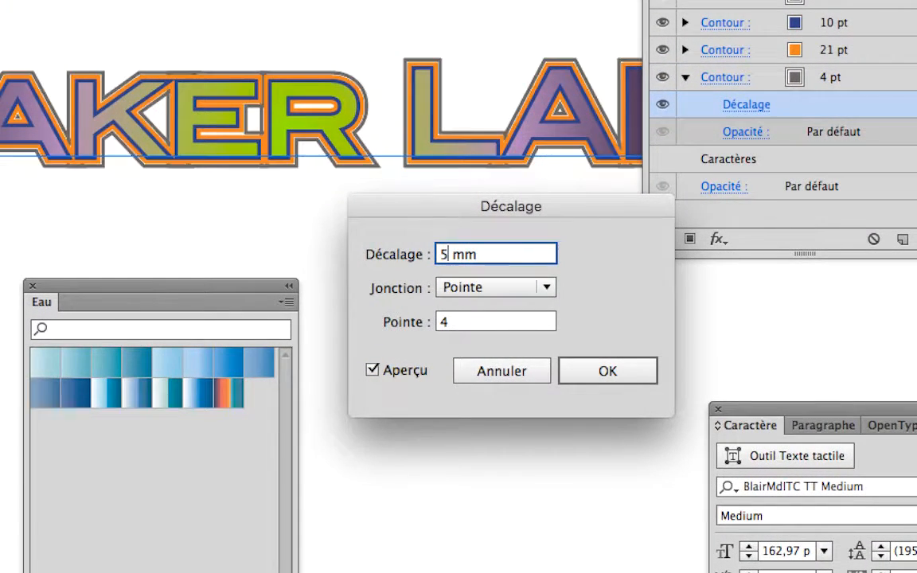
key(Tab)
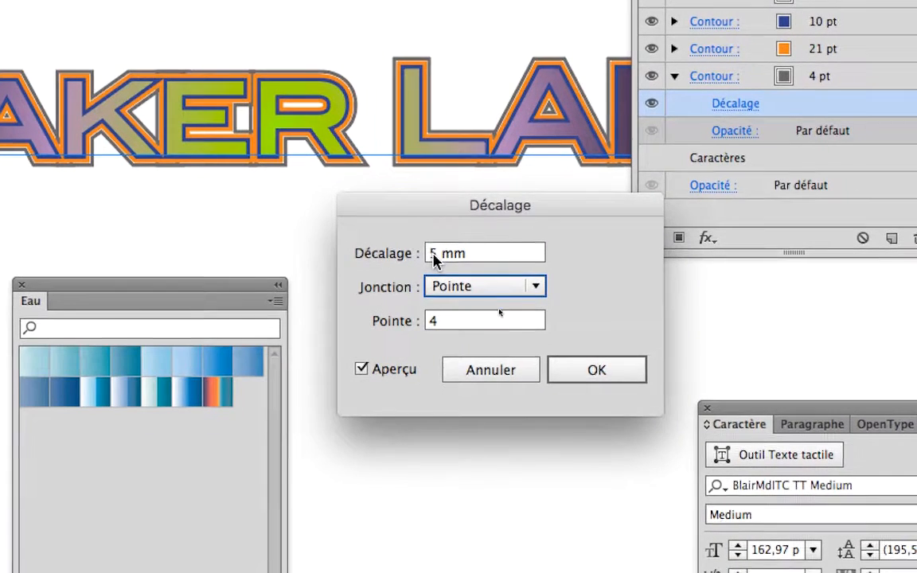
double_click(438, 254)
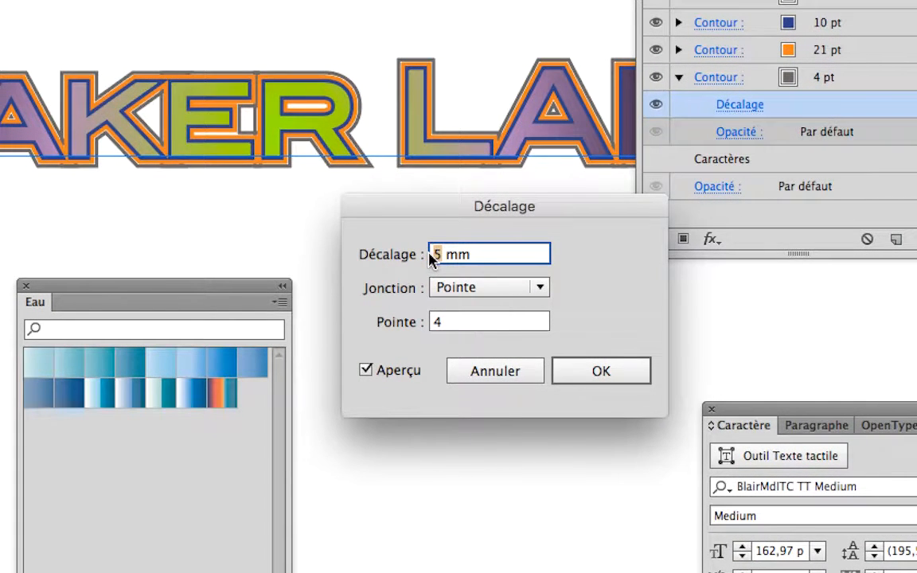
key(Tab)
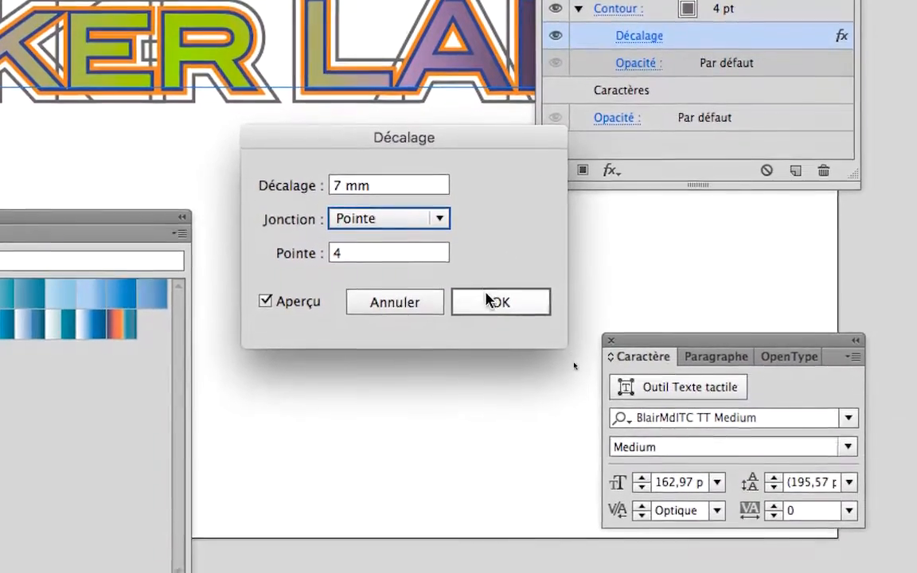
click(488, 300)
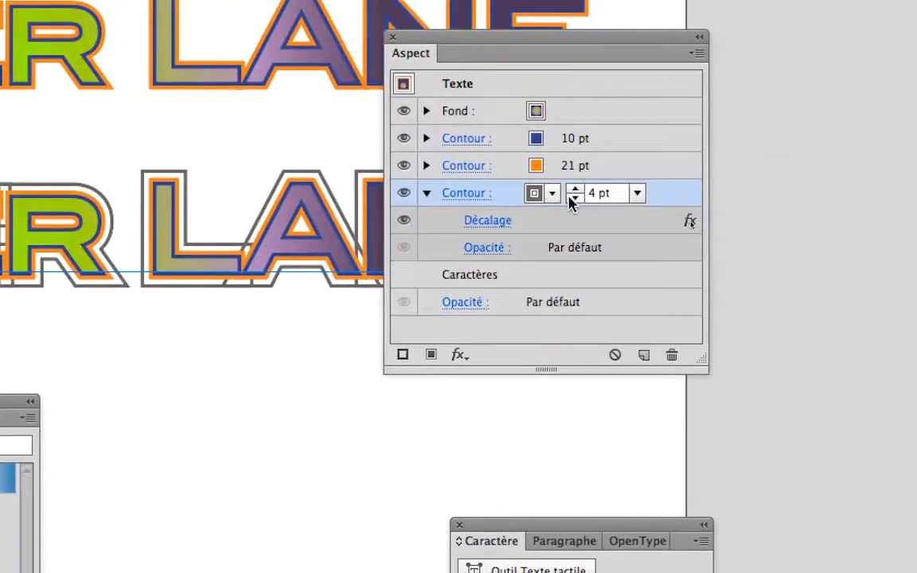
Step: Reduce the gray offset stroke's weight to 2 pt and uncover the lettering hidden behind the appearance settings
click(574, 198)
click(573, 199)
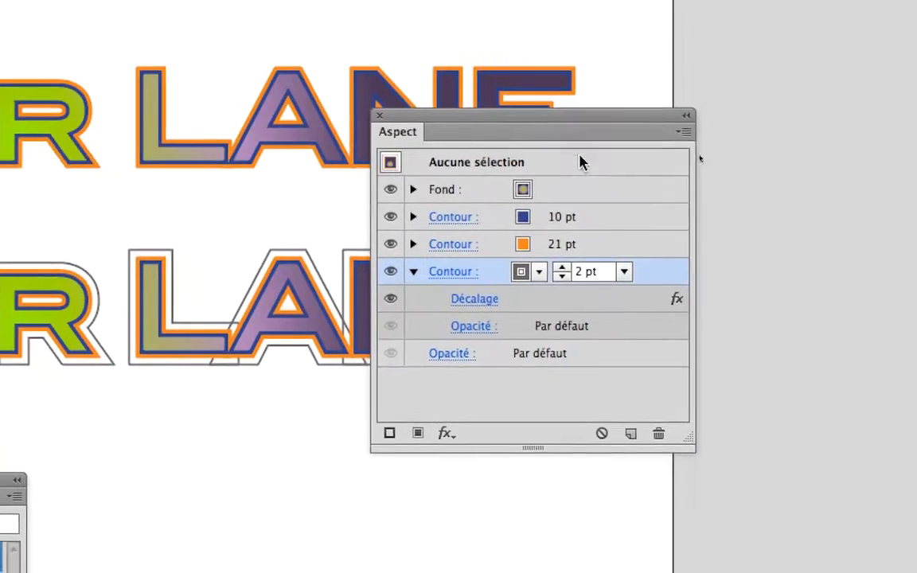
drag(554, 116, 774, 119)
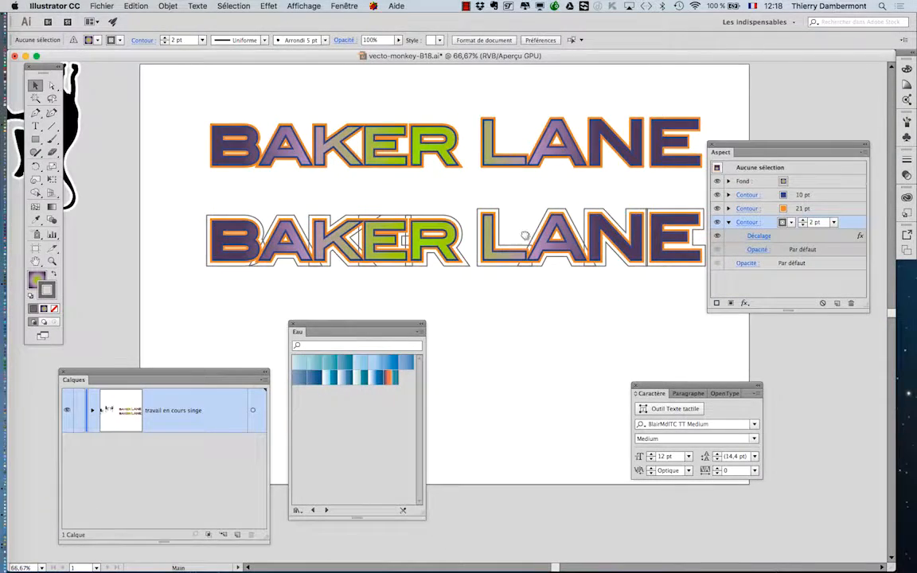
drag(525, 236, 490, 197)
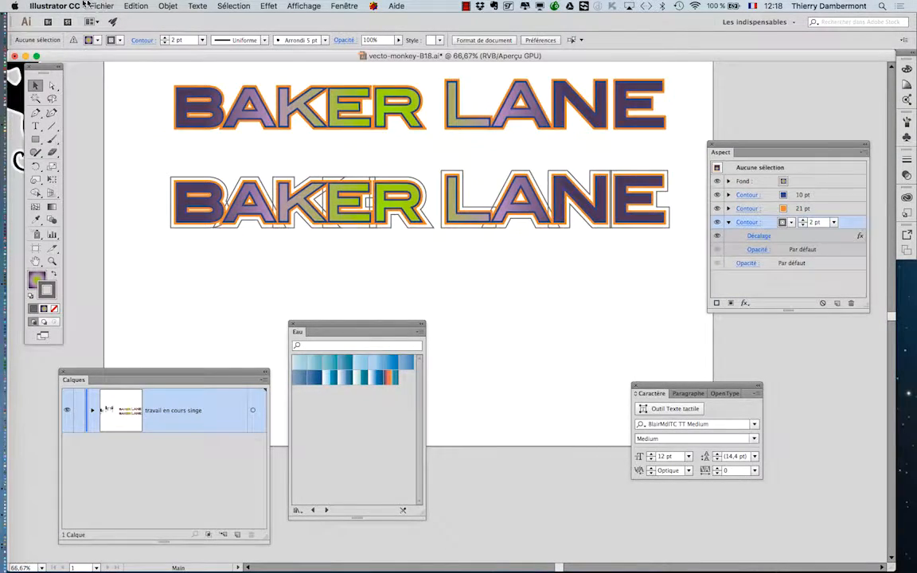
Step: Save the document under the new name vecto-monkey-B19.ai in Illustrator CC format with the default options
click(83, 4)
click(523, 165)
key(super+shift+s)
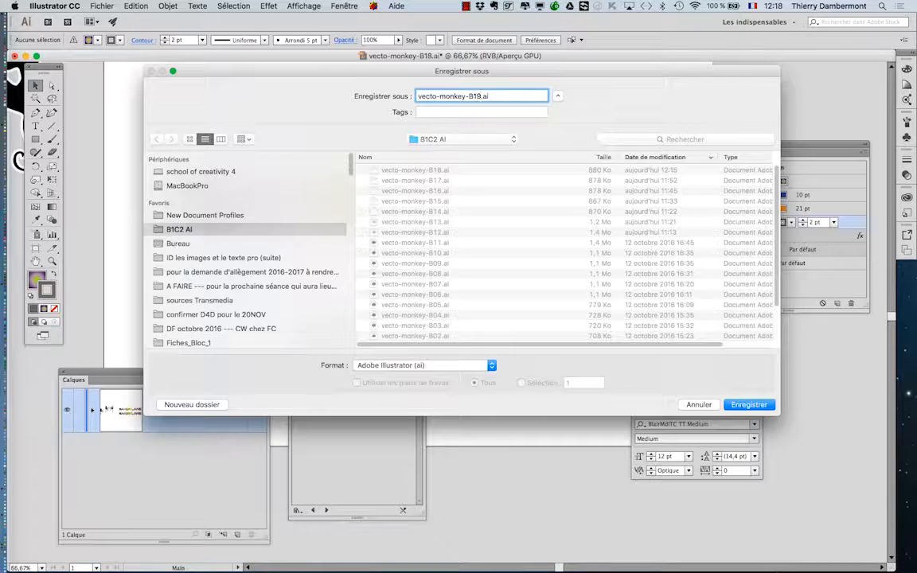
key(Return)
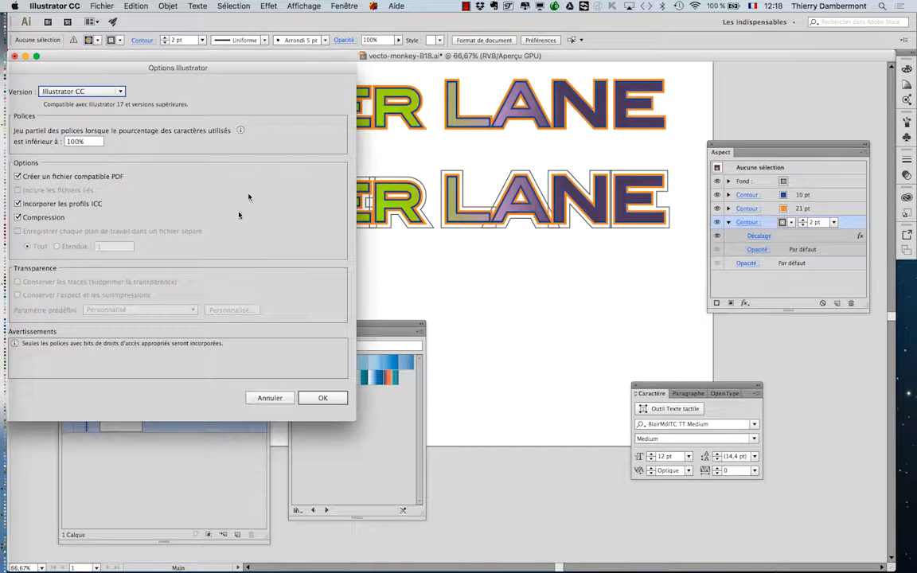
click(336, 401)
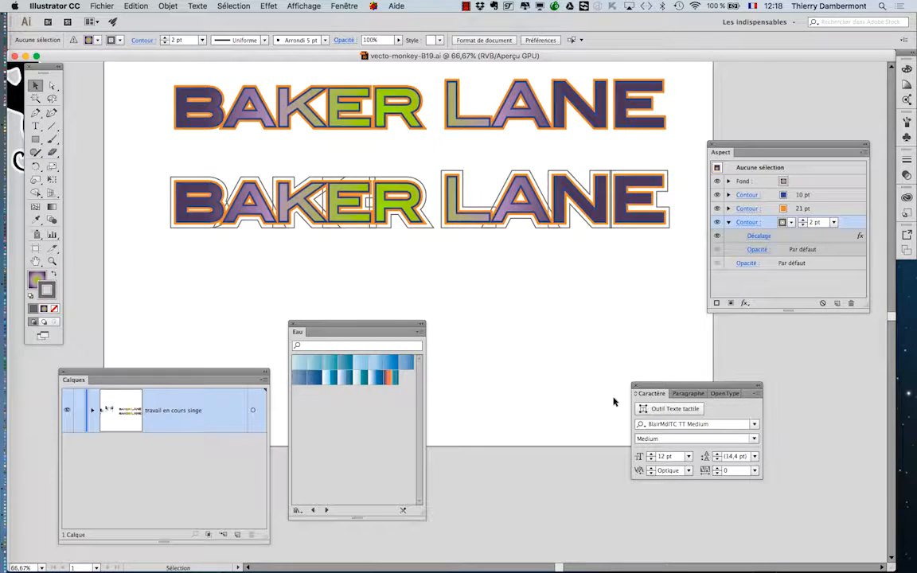
Step: Replace the word BAKER with BISTER in the lower, triple-outlined text, keeping LANE
click(40, 126)
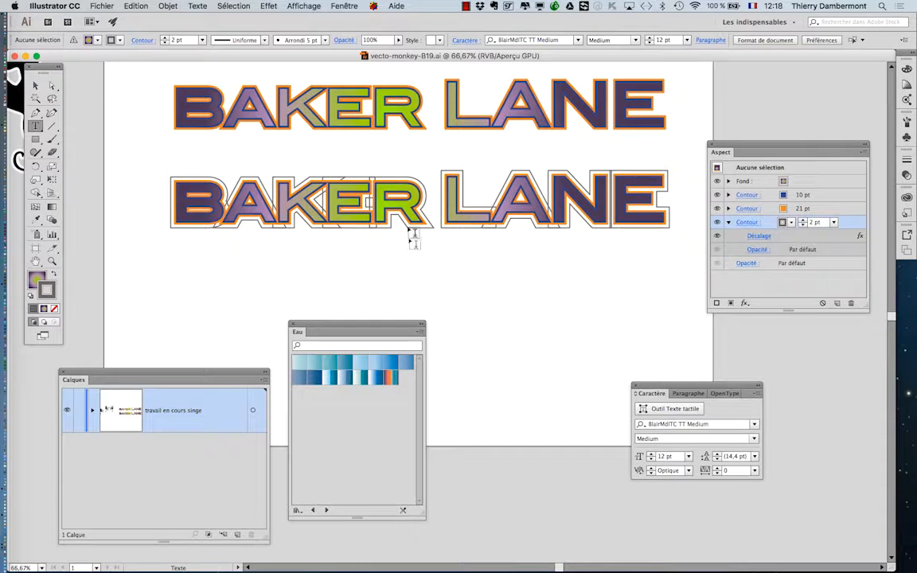
drag(423, 203, 225, 203)
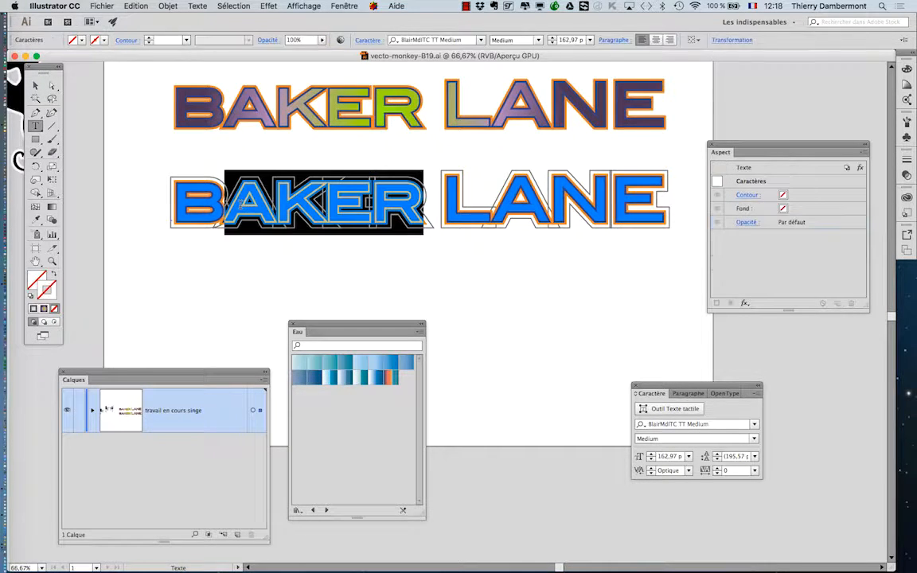
text(ISTER)
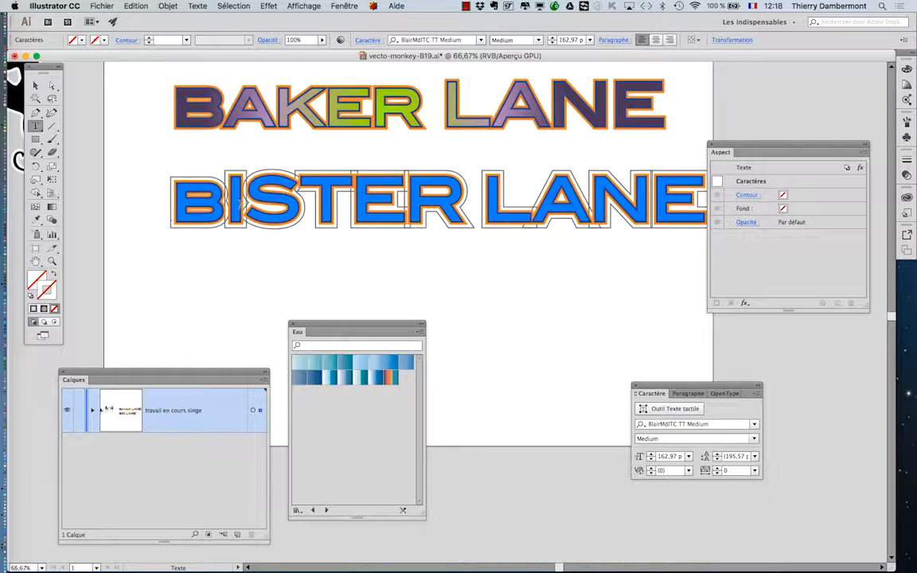
key(BackSpace)
key(BackSpace)
key(BackSpace)
key(BackSpace)
key(BackSpace)
key(BackSpace)
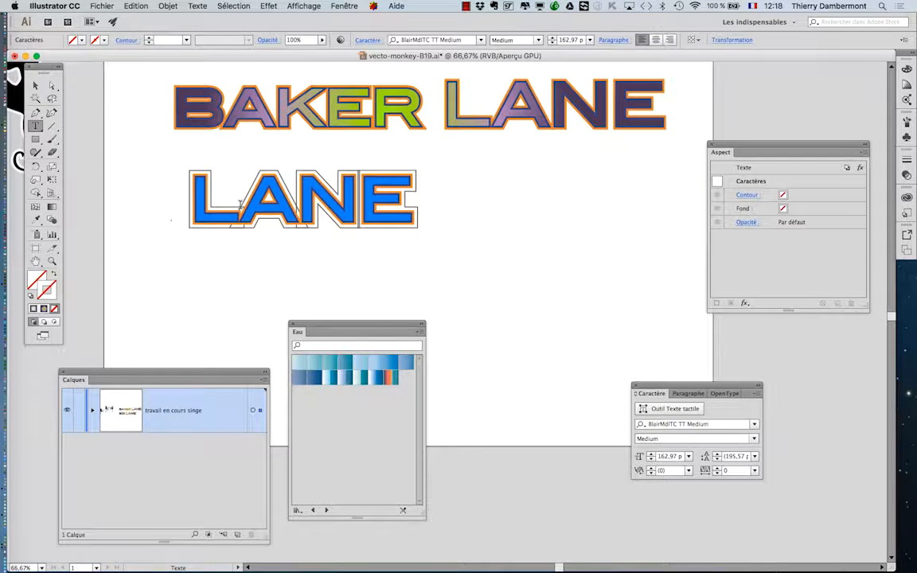
text(BISTER)
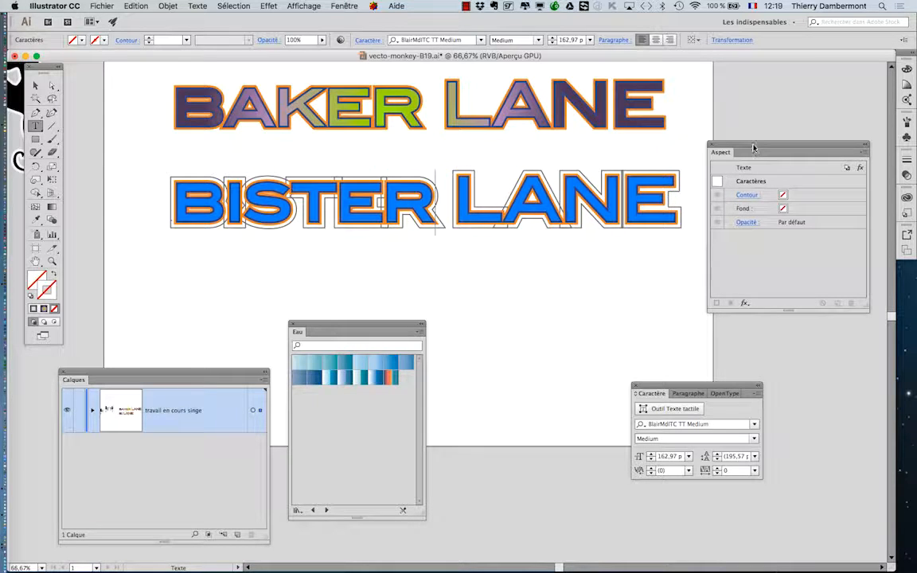
drag(754, 148, 754, 148)
click(36, 86)
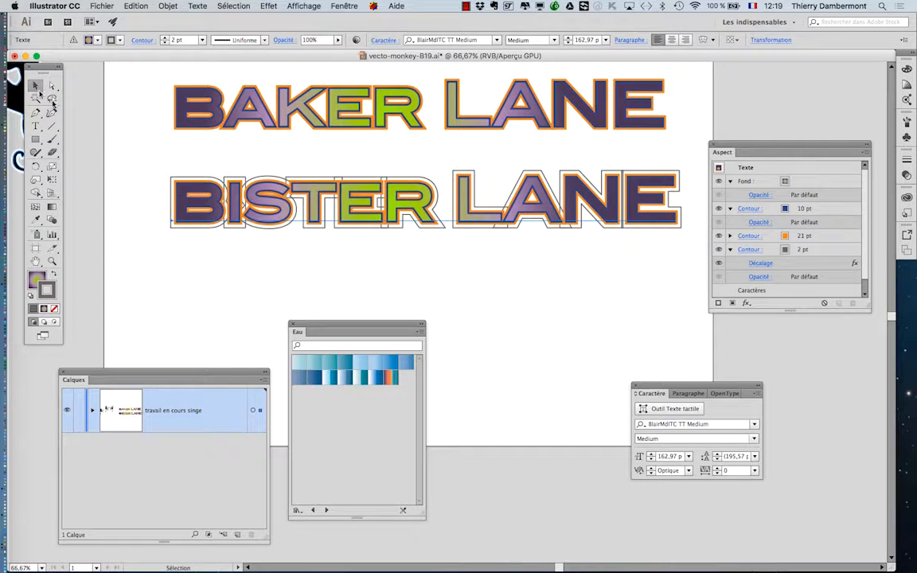
Step: Place a copy of the triple-outlined BISTER LANE text directly below it, then deselect it
click(403, 301)
drag(471, 219, 460, 201)
key(super+z)
click(485, 241)
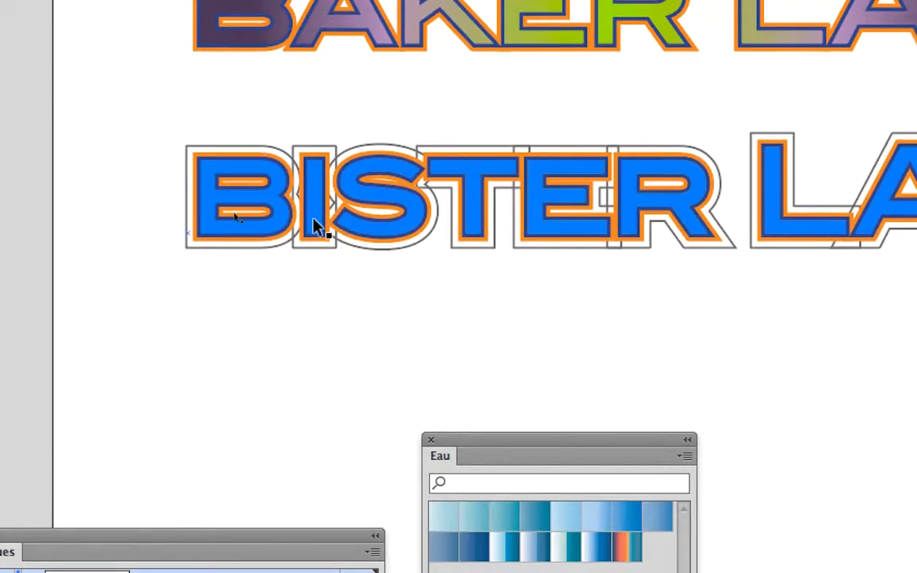
click(313, 220)
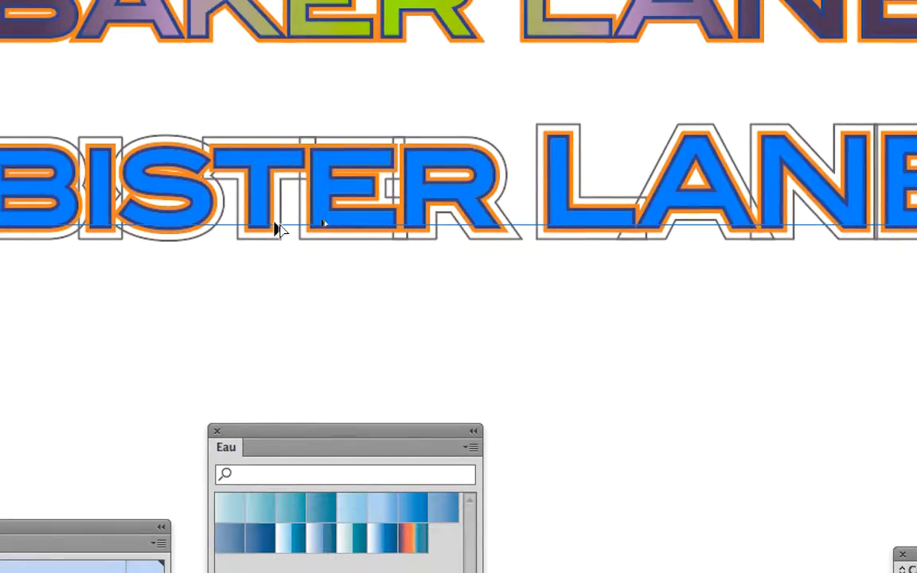
drag(275, 223, 276, 364)
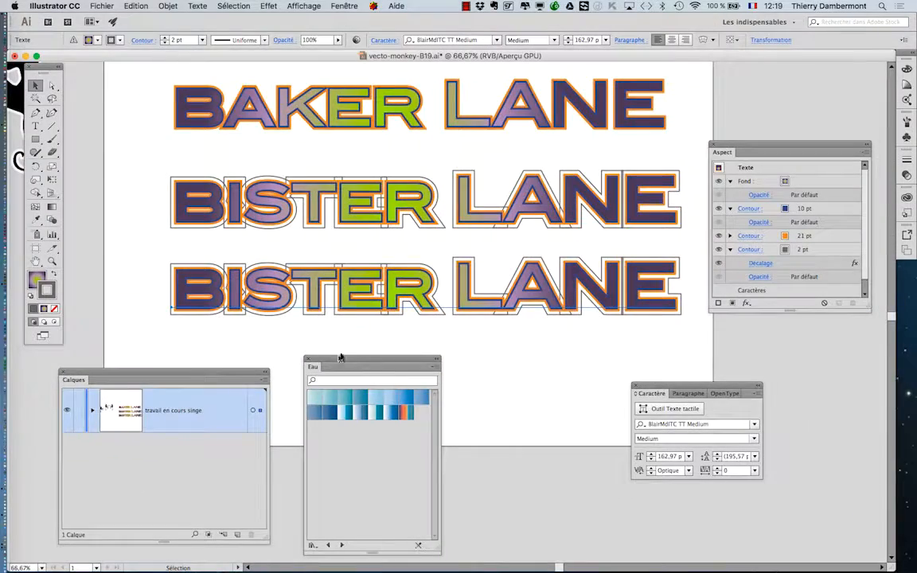
scroll(327, 252, down, 5)
scroll(328, 252, right, 3)
click(339, 272)
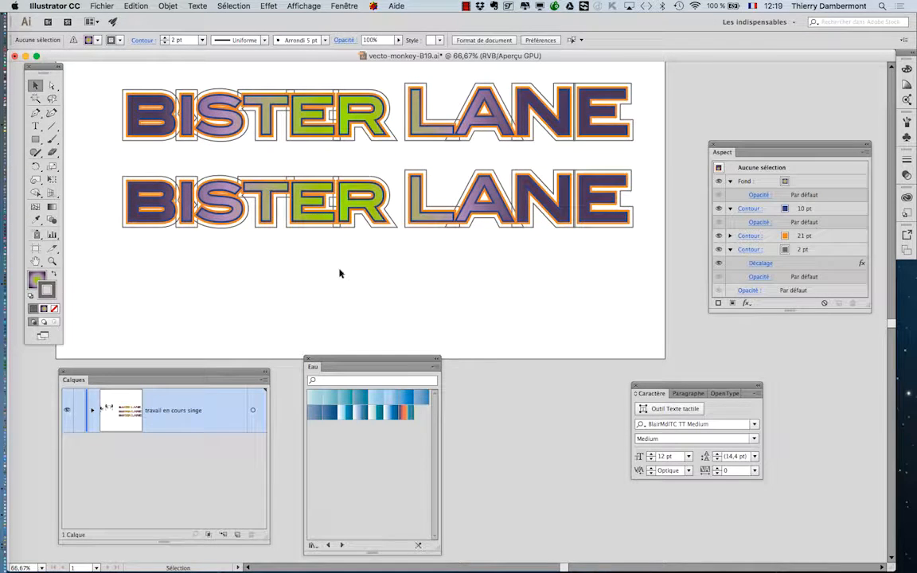
Step: Move the 2 pt gray offset stroke of the lowest BISTER LANE text above its fill and other strokes
drag(744, 152, 713, 132)
click(433, 225)
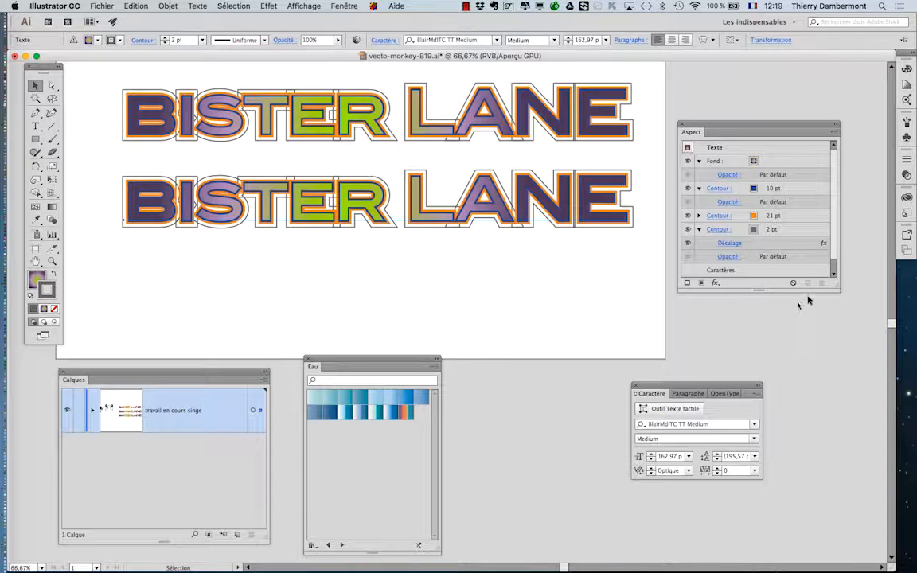
drag(834, 283, 834, 318)
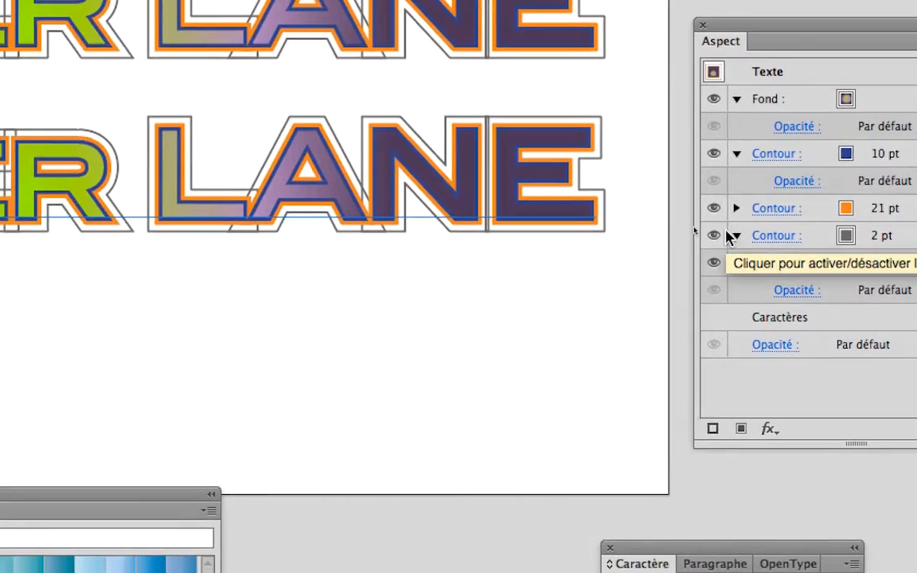
click(804, 233)
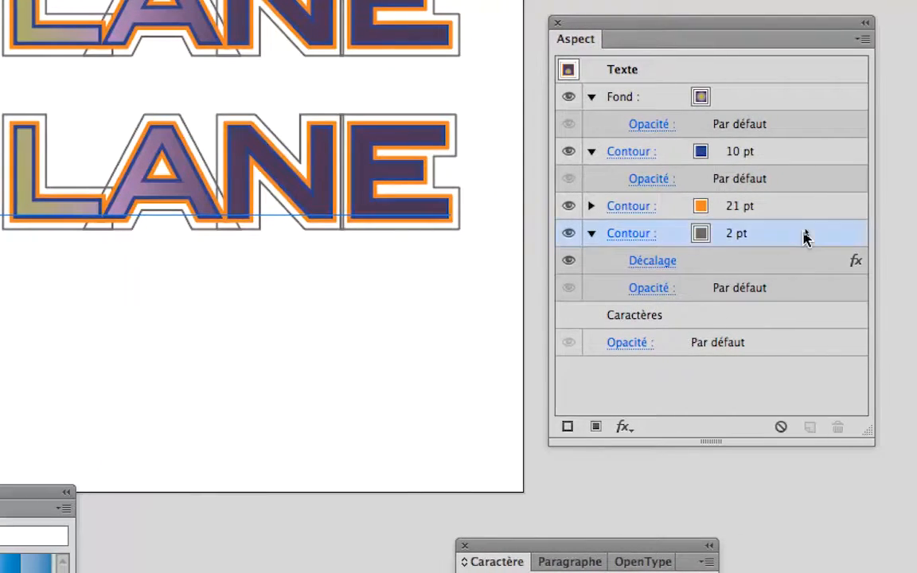
drag(820, 237, 808, 91)
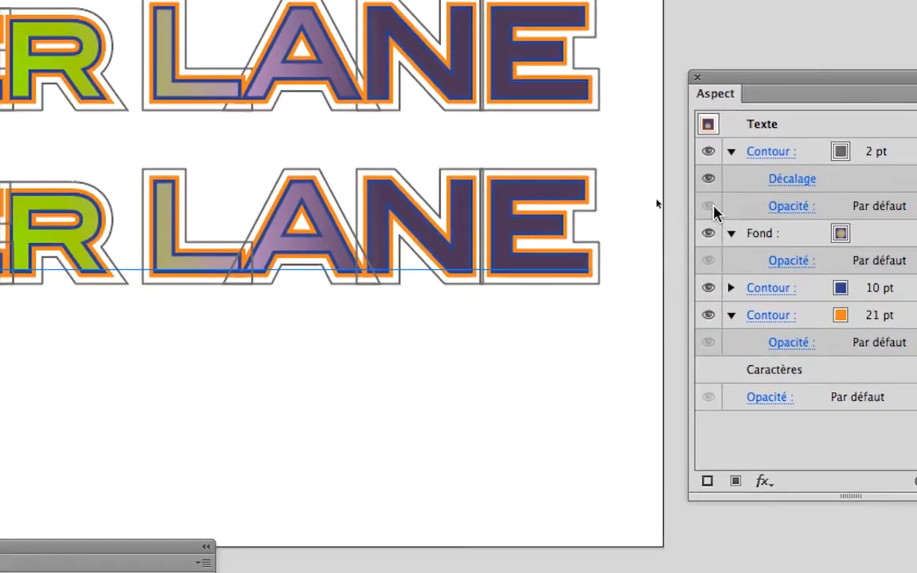
Step: Set the Offset Path effect of the lowest BISTER LANE text's gray stroke to -2 mm, with the preview on
drag(231, 315, 109, 323)
scroll(530, 238, up, 2)
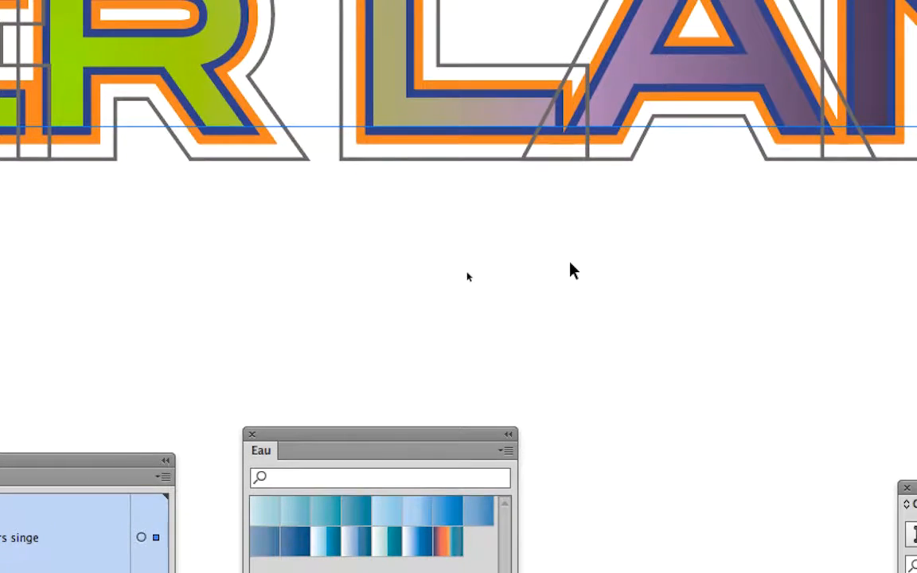
scroll(557, 165, up, 5)
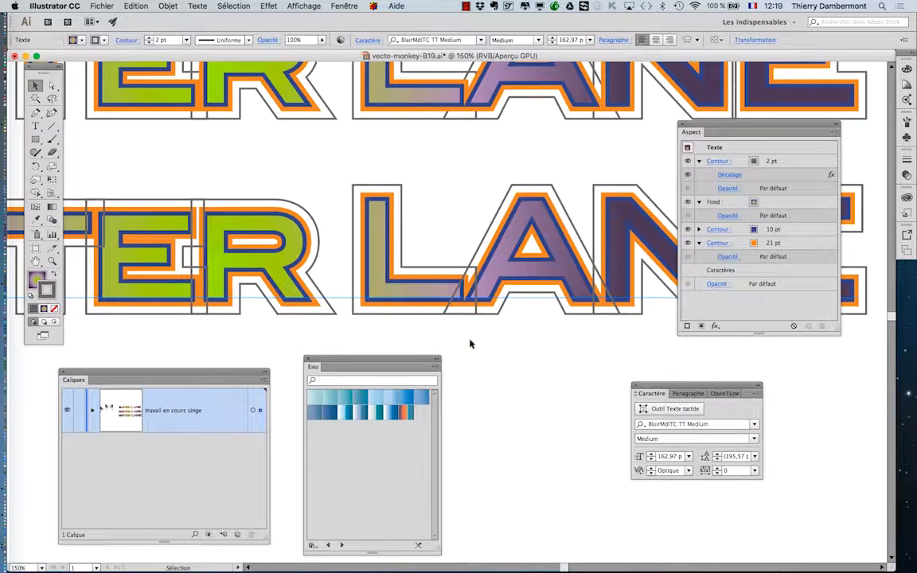
scroll(470, 342, down, 1)
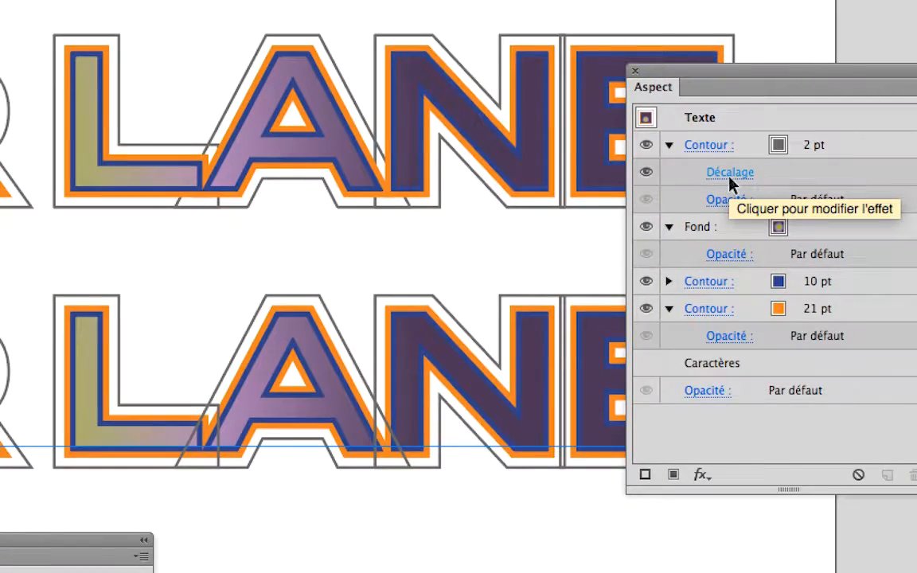
click(731, 176)
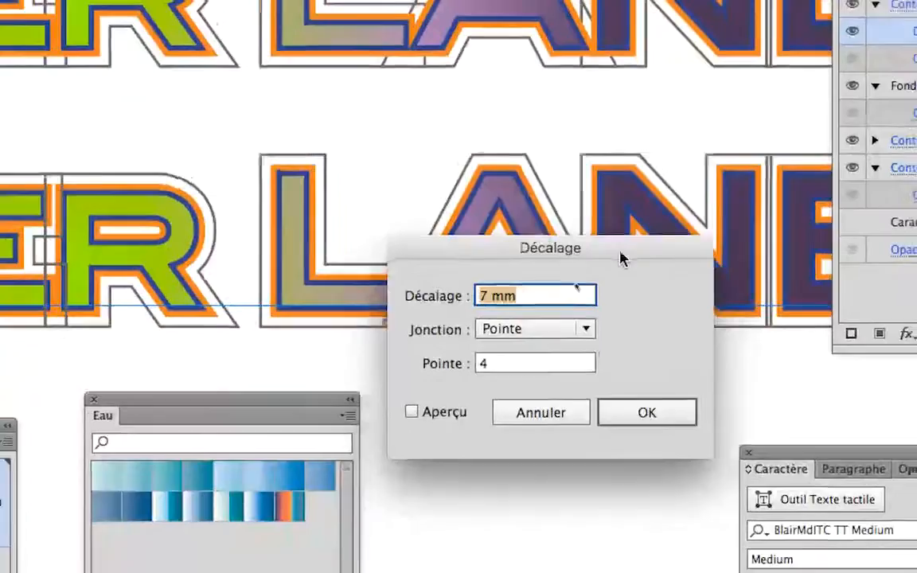
drag(622, 259, 539, 154)
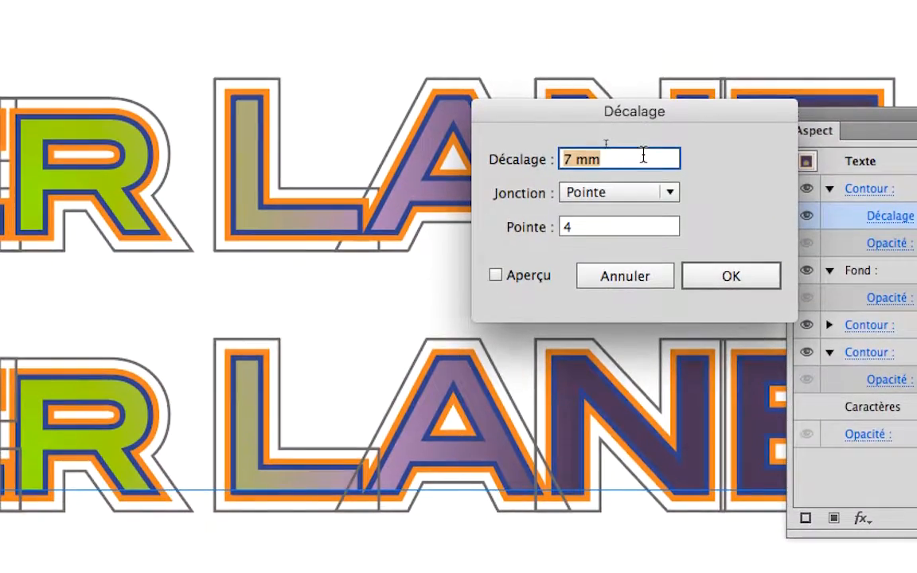
click(589, 182)
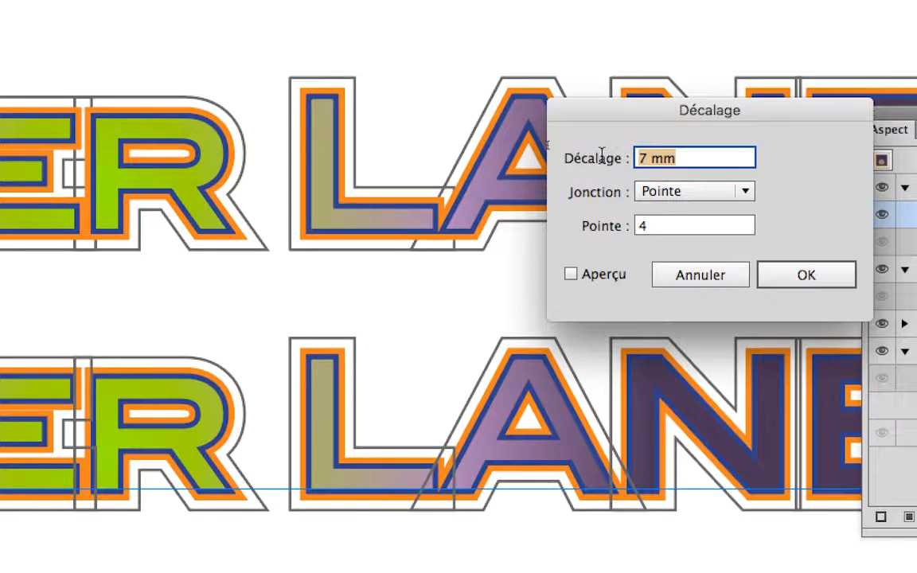
text(-2)
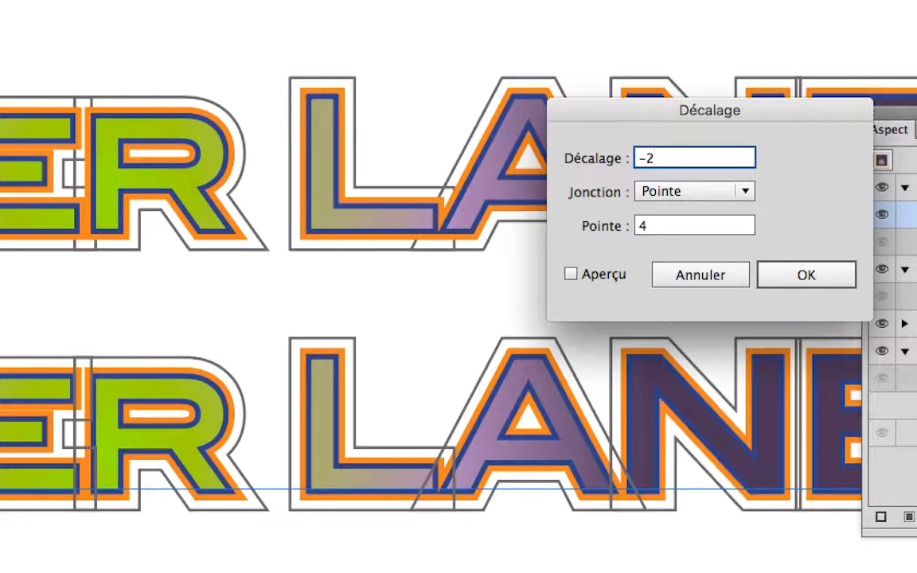
key(Tab)
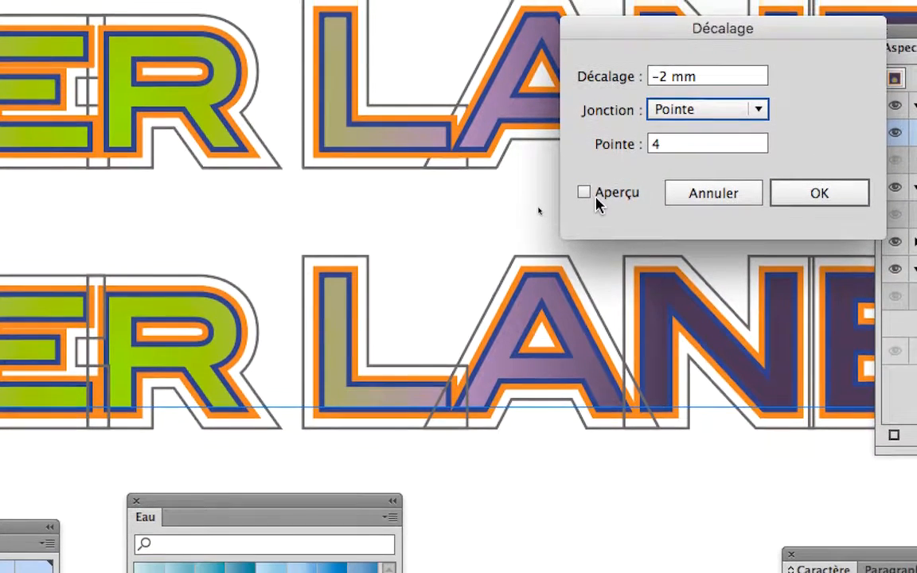
click(571, 274)
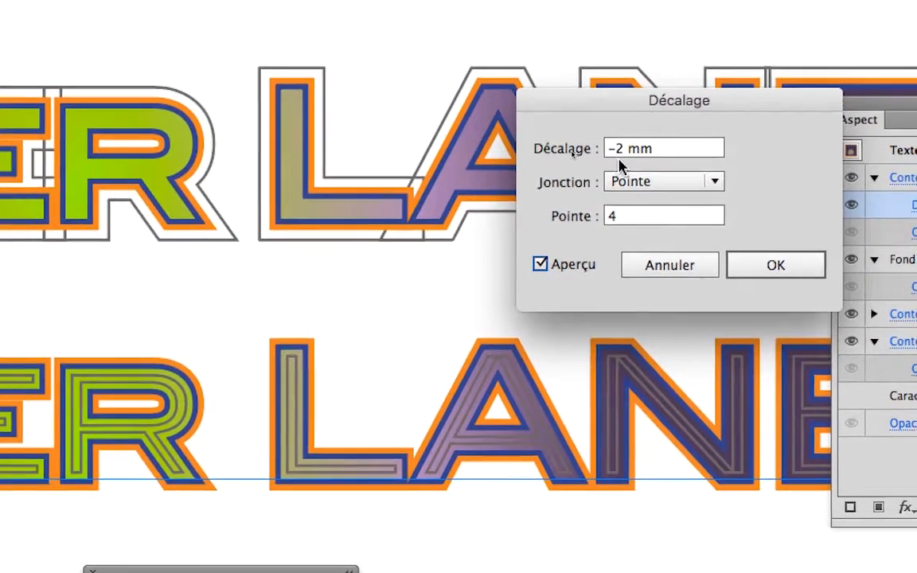
Step: Change the gray stroke's offset to -1 mm and apply it
click(667, 80)
double_click(619, 156)
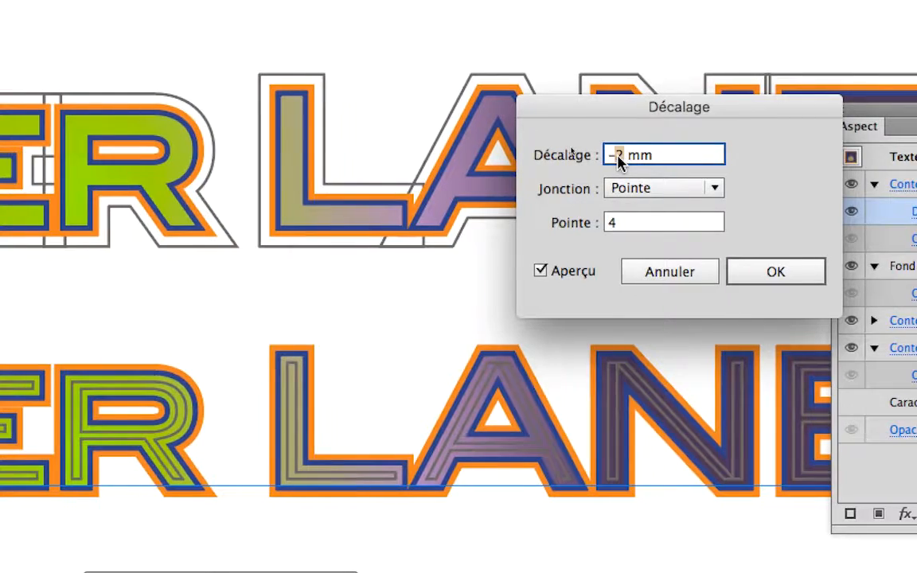
text(1)
key(Tab)
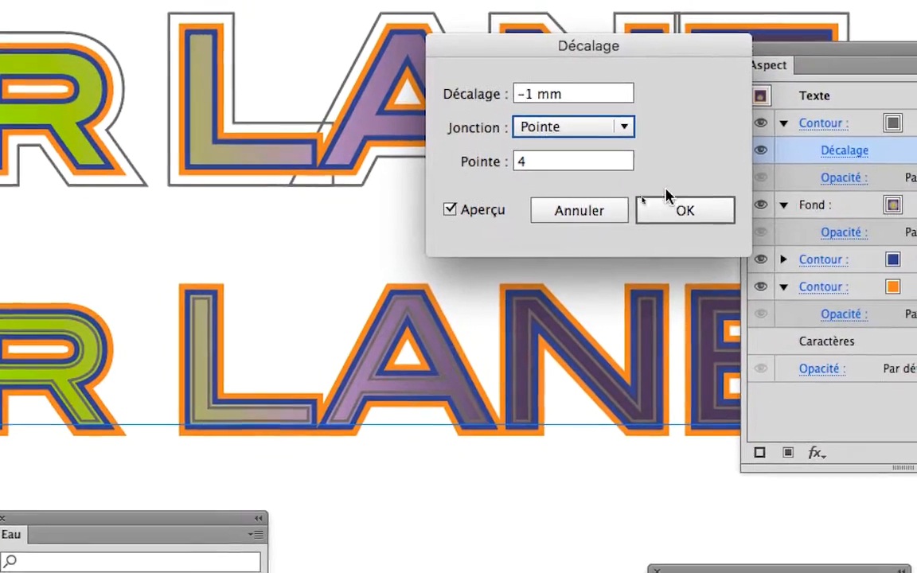
click(768, 272)
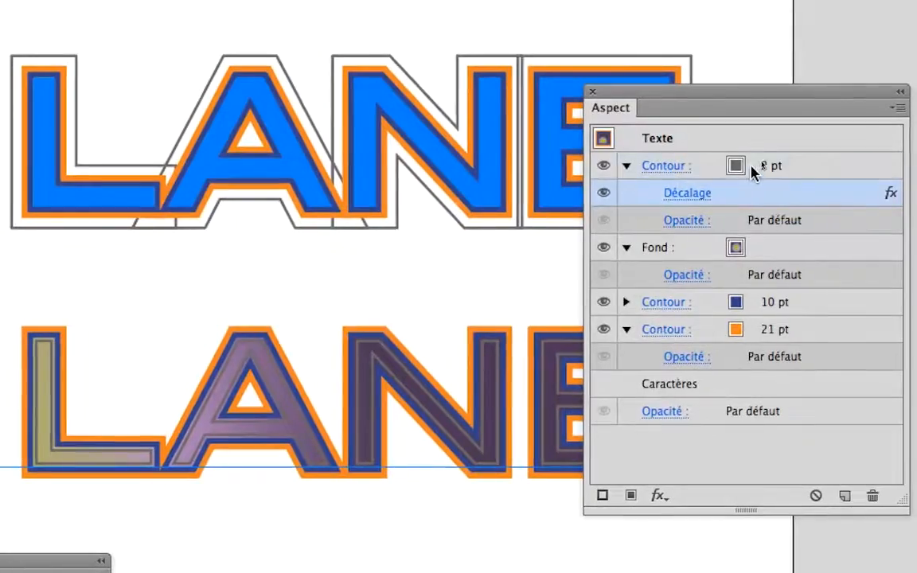
Step: Recolor the inset stroke of the lowest BISTER LANE text white and set its weight to 1 pt
click(807, 139)
click(809, 138)
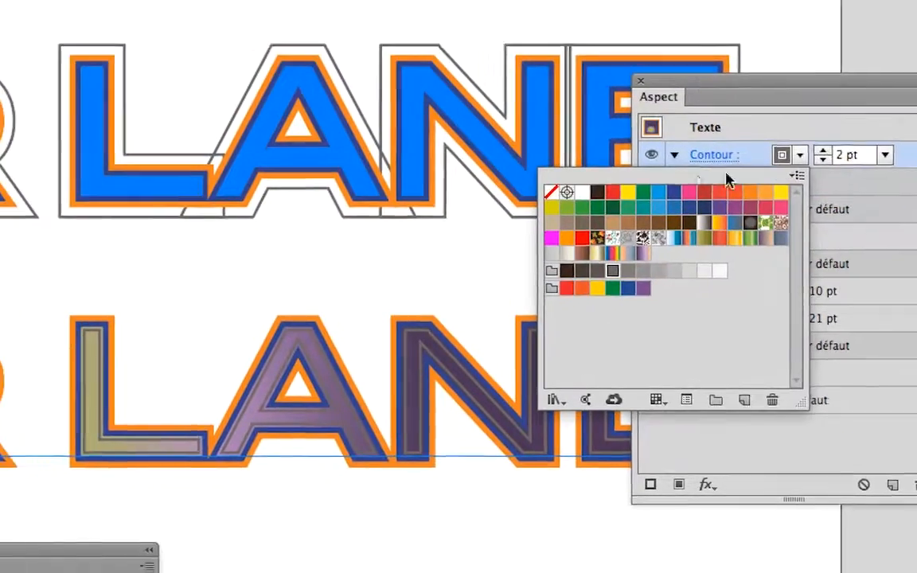
click(582, 192)
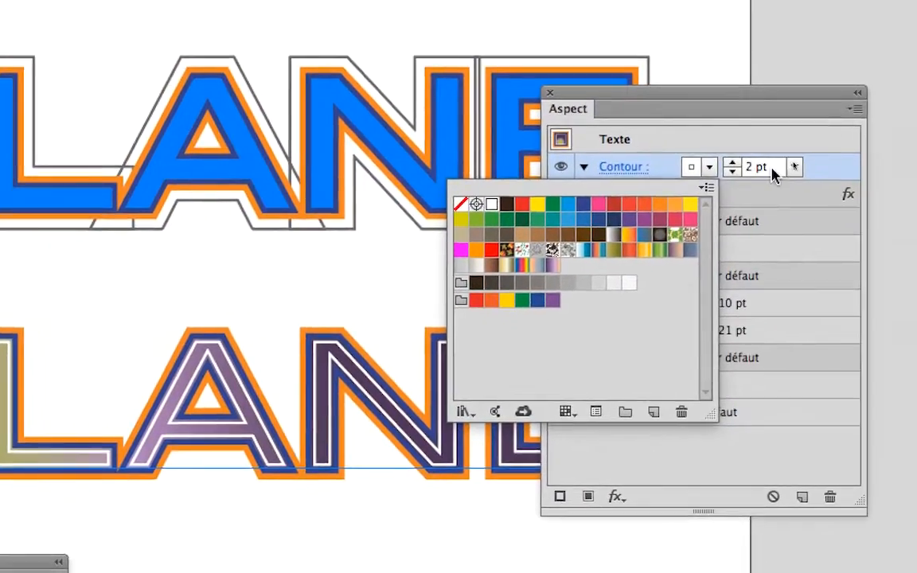
click(733, 172)
click(733, 171)
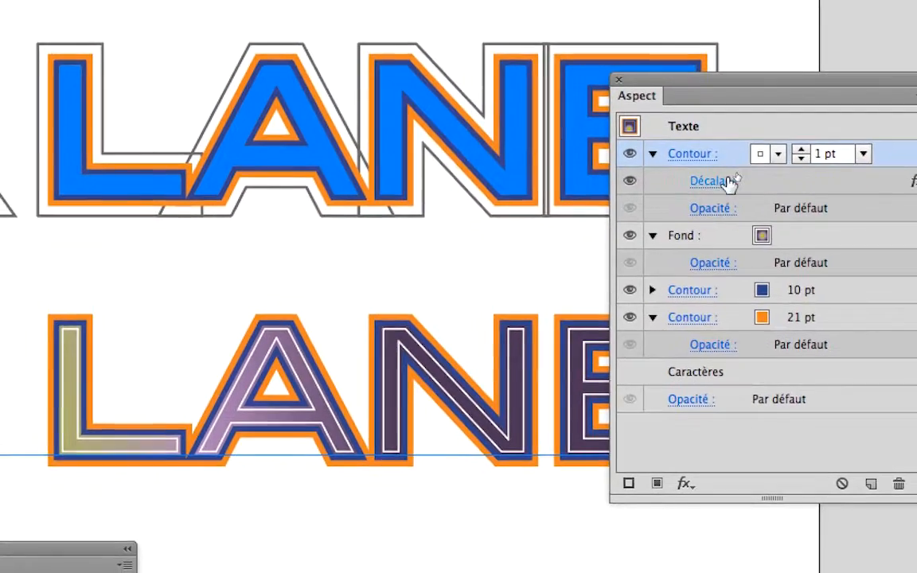
Step: Set the white stroke's Offset Path value to -1,5 mm, preview it and apply, then deselect the text
click(729, 198)
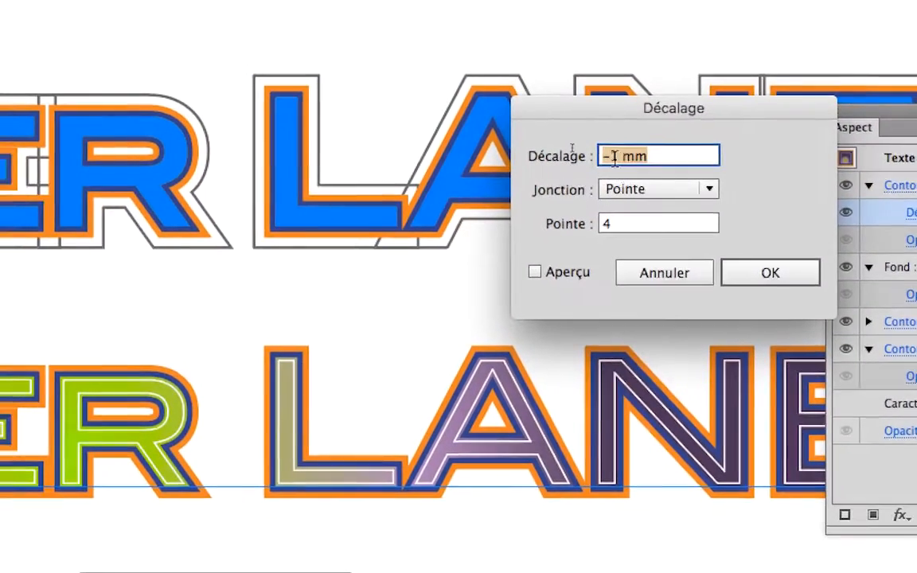
click(403, 122)
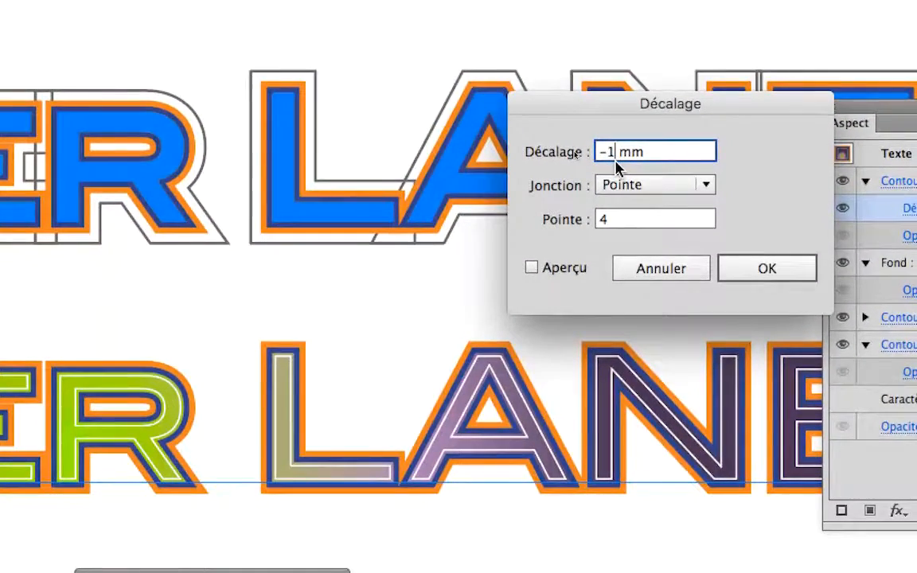
text(,5)
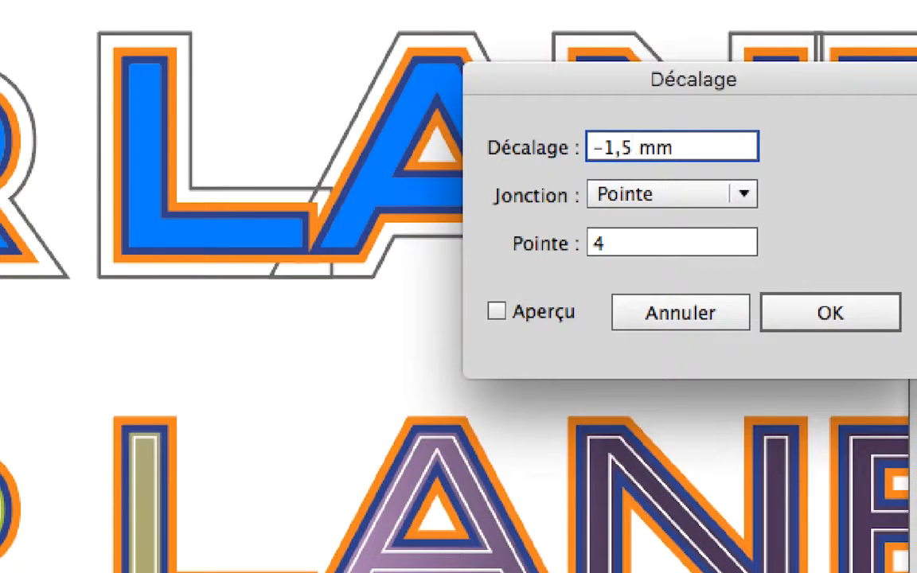
key(Tab)
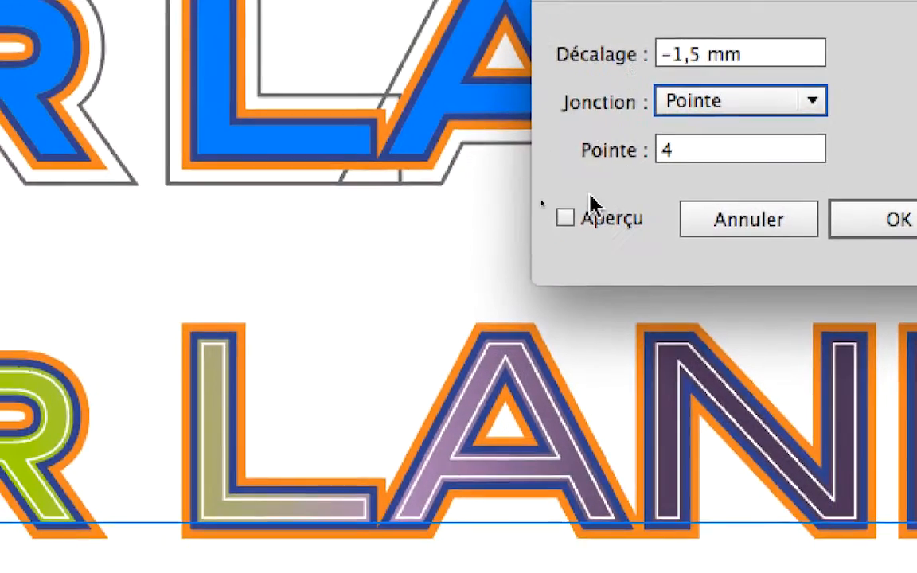
click(593, 220)
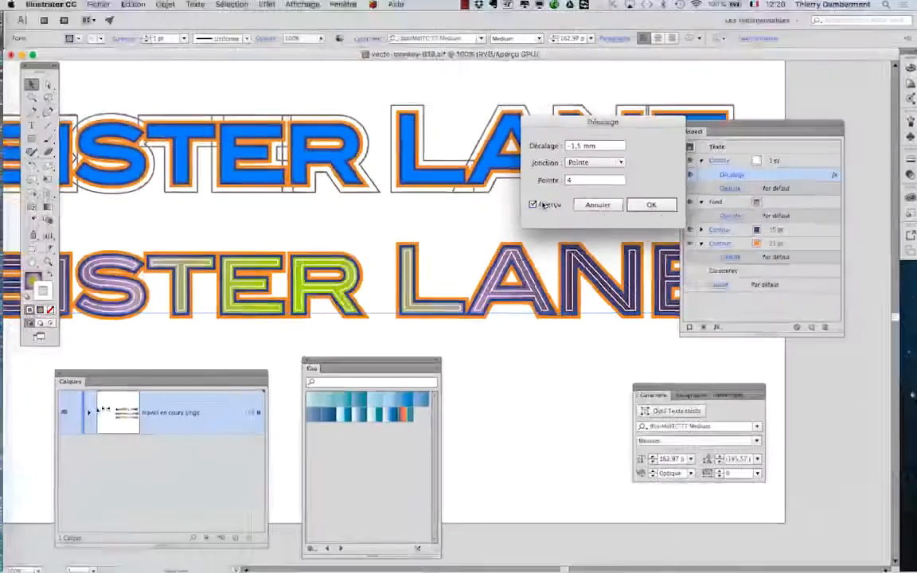
click(896, 207)
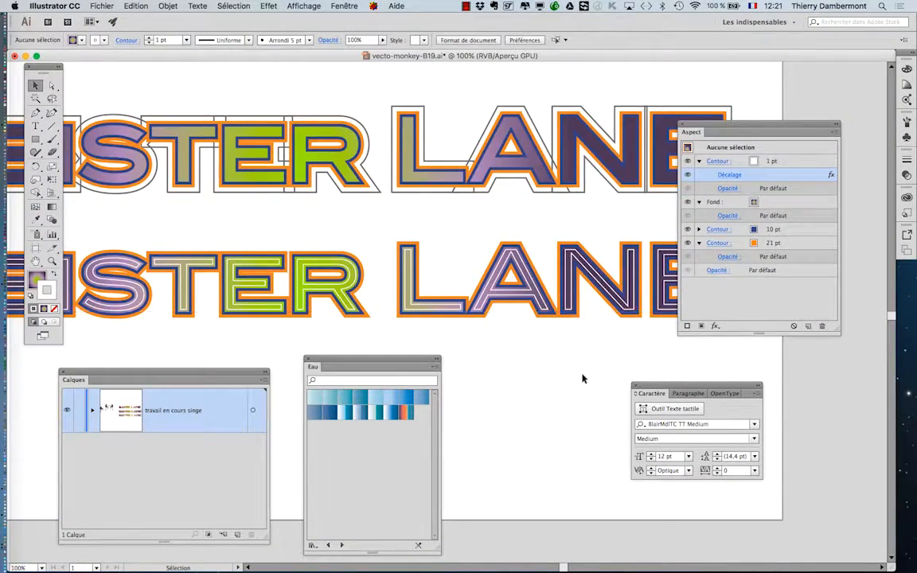
Step: Save the document under the new name vecto-monkey-B20.ai in Illustrator CC format with the default options
key(super+minus)
drag(459, 326, 438, 257)
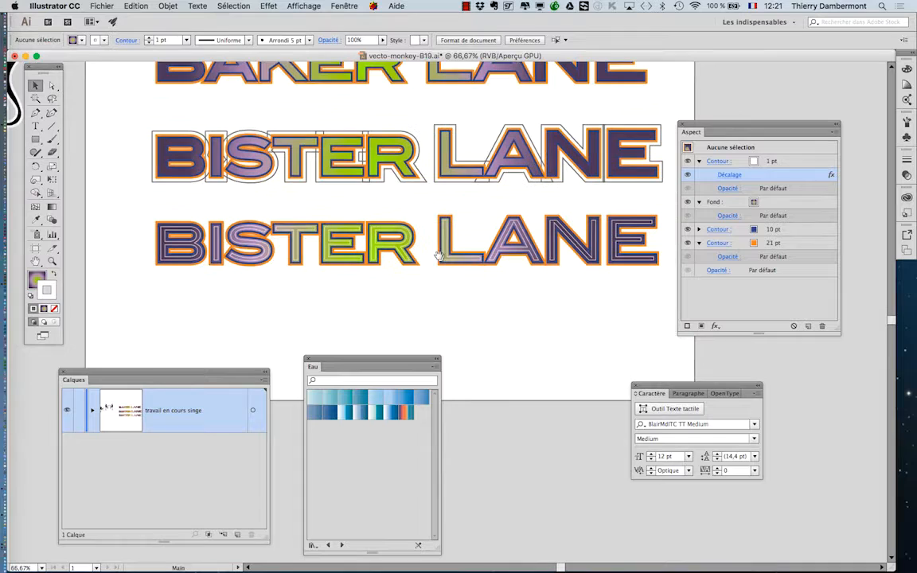
click(102, 6)
click(236, 102)
key(Right)
key(BackSpace)
key(BackSpace)
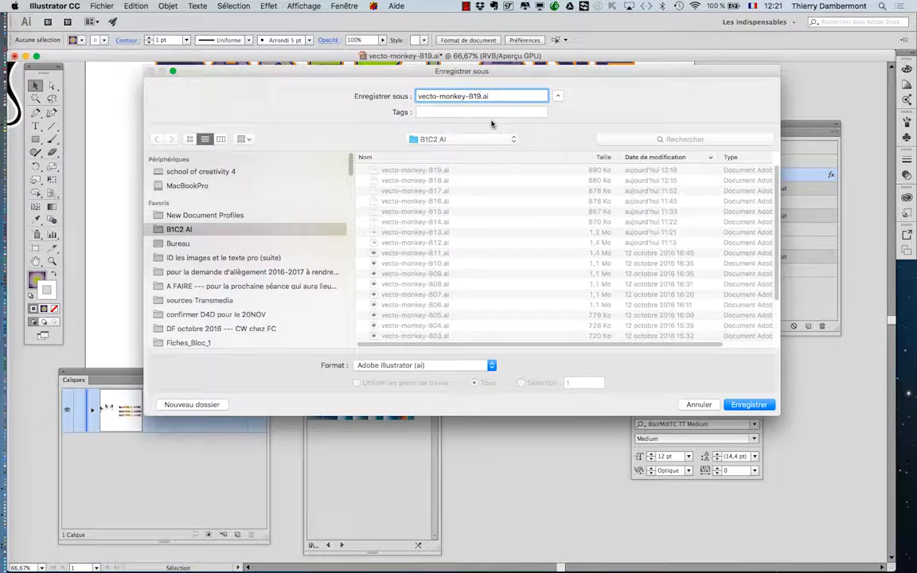
text(20)
key(Return)
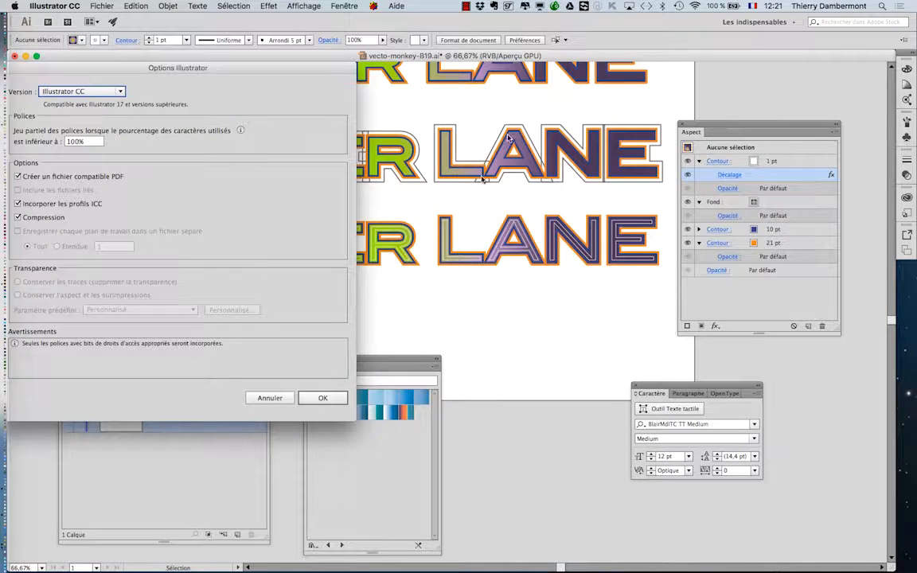
click(322, 398)
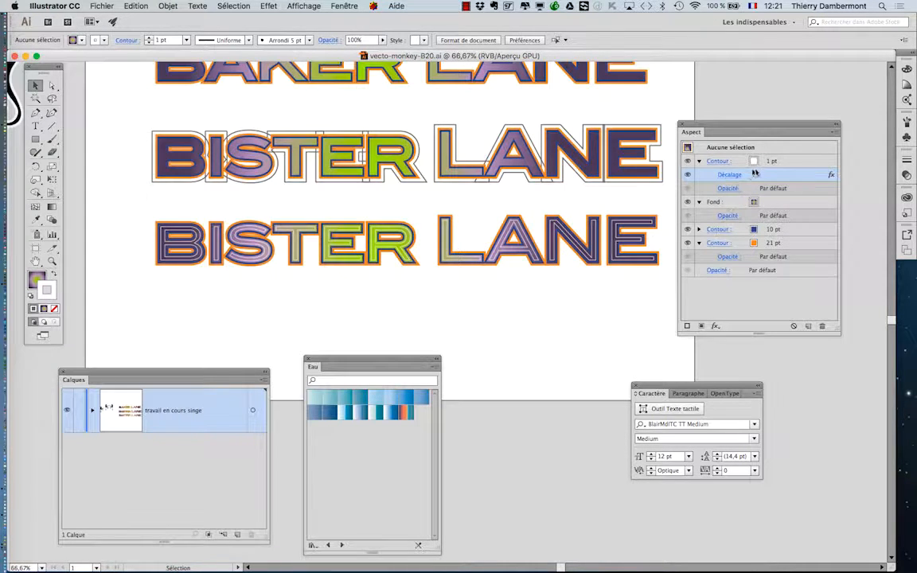
Step: Review the white stroke's Offset Path settings and close them without changing anything
click(802, 162)
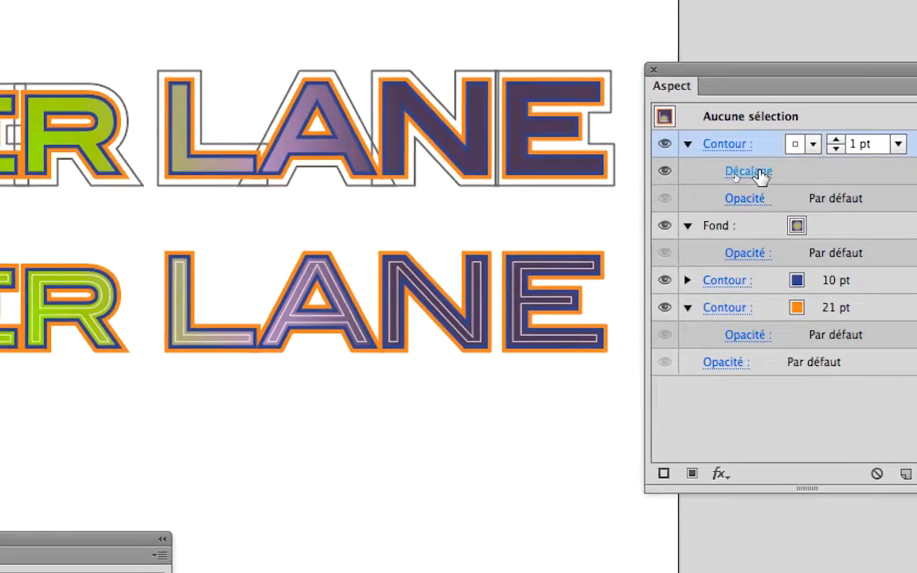
click(653, 191)
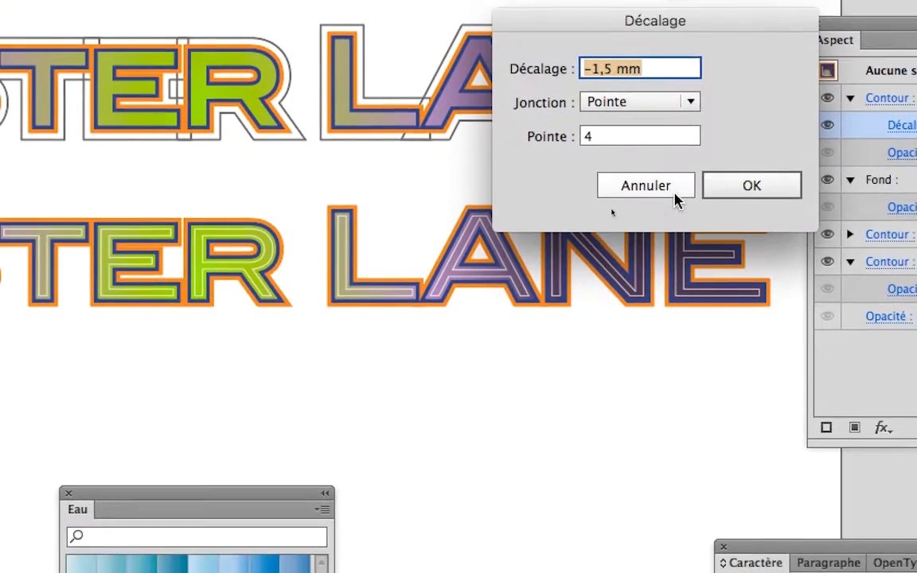
click(676, 262)
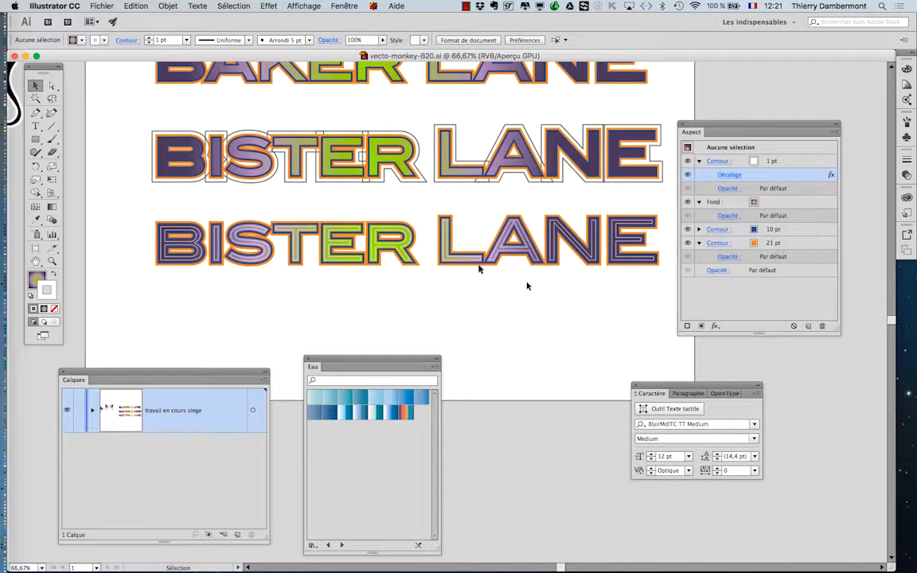
Step: Move the Appearance panel clear of the lettering and collapse the details of all its stroke and fill entries
click(325, 176)
key(super+1)
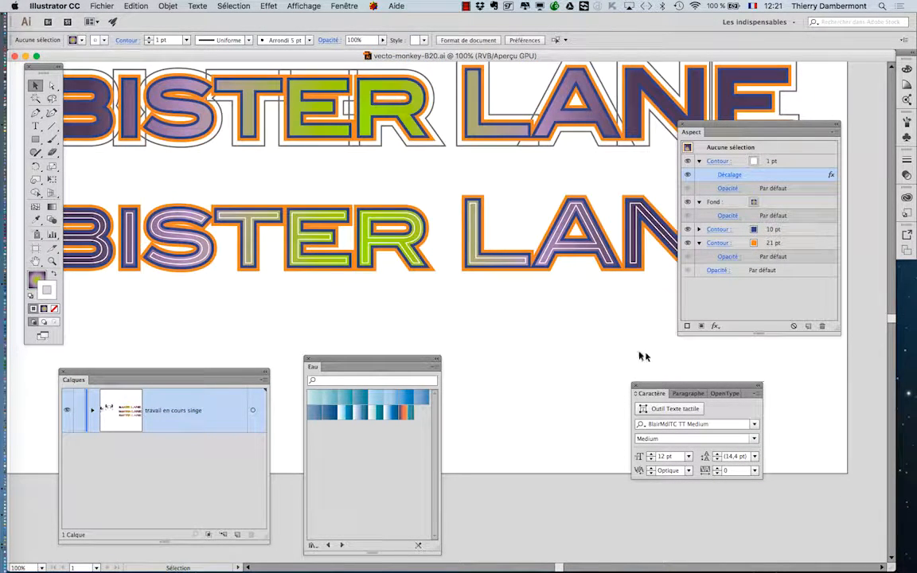
scroll(391, 287, up, 1)
scroll(391, 286, up, 1)
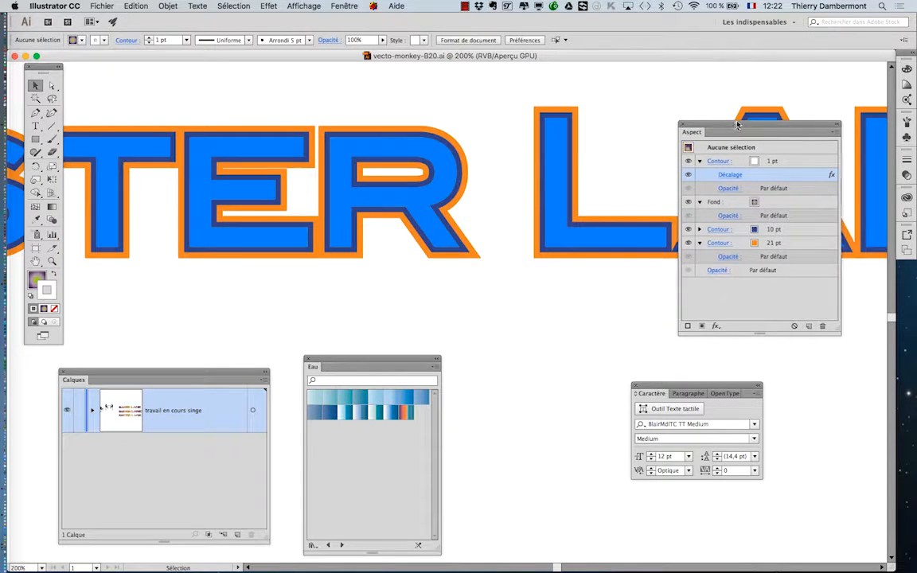
drag(733, 131, 769, 86)
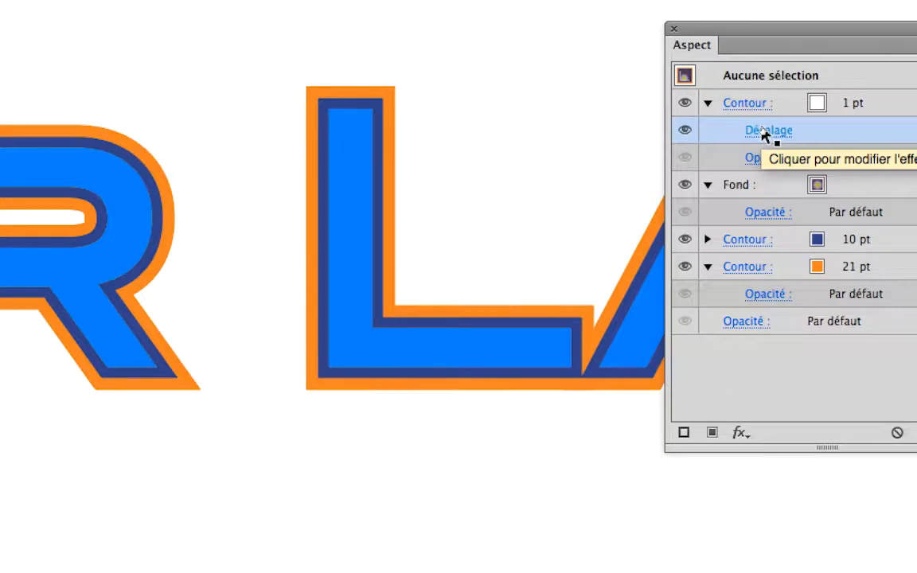
click(708, 102)
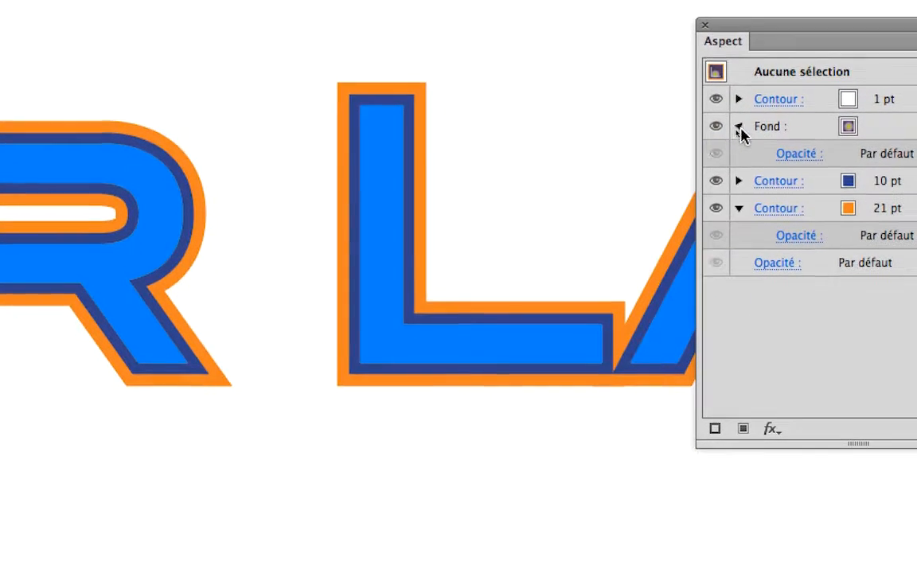
click(740, 127)
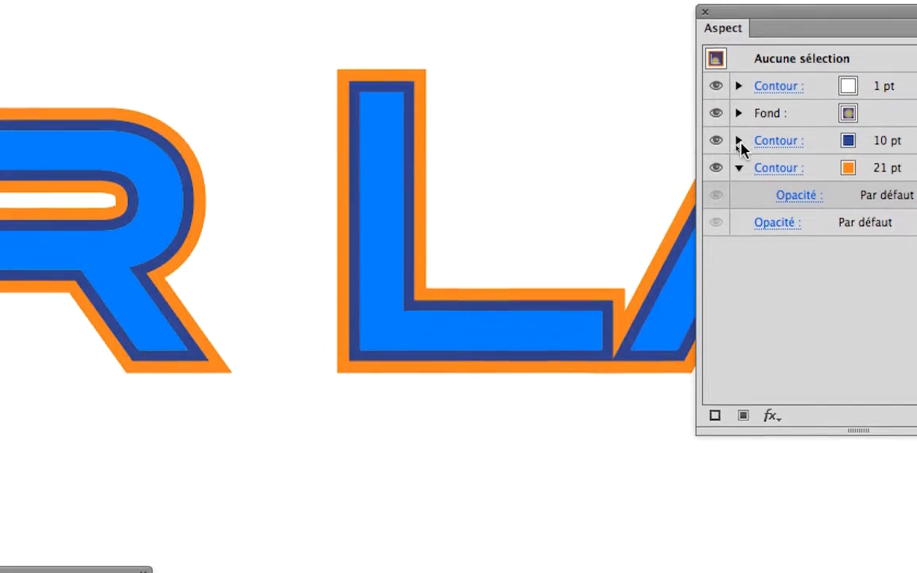
click(739, 208)
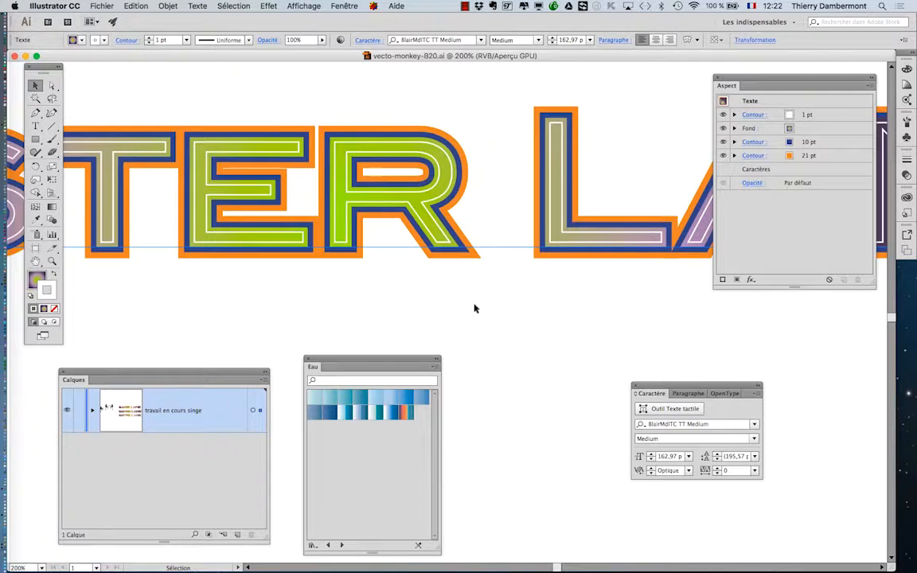
Step: Try a Gaussian Blur with a 10-pixel radius on the whole lower BISTER LANE text, with preview enabled
key(super+1)
click(268, 6)
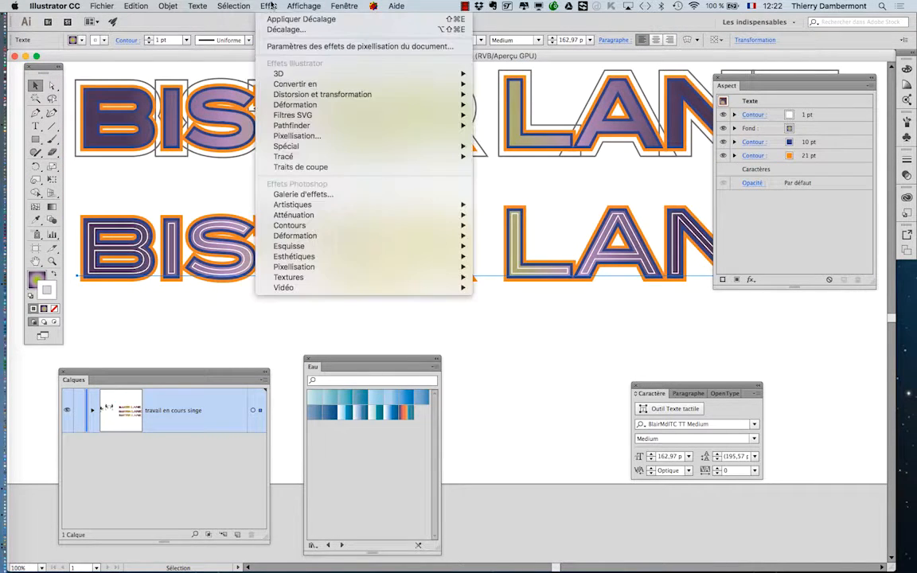
mouse_move(300, 219)
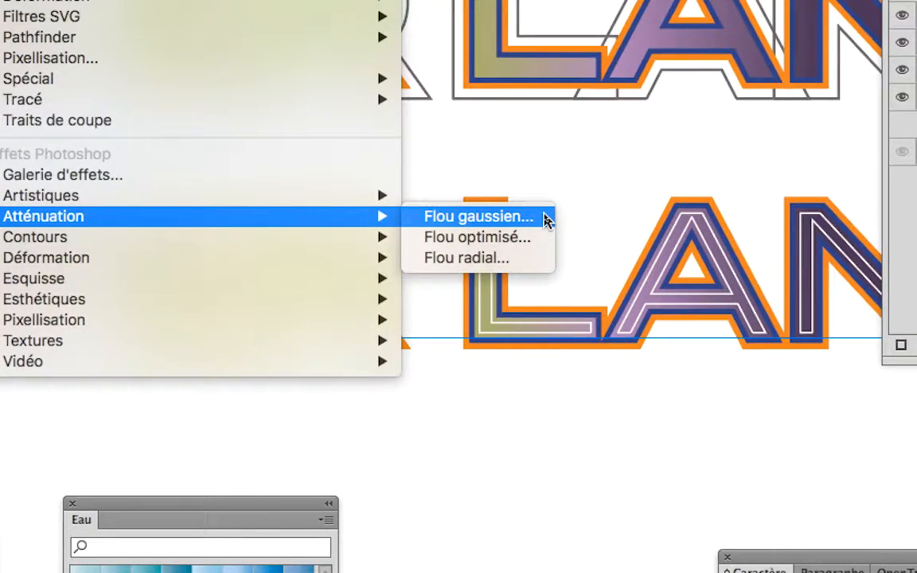
click(546, 220)
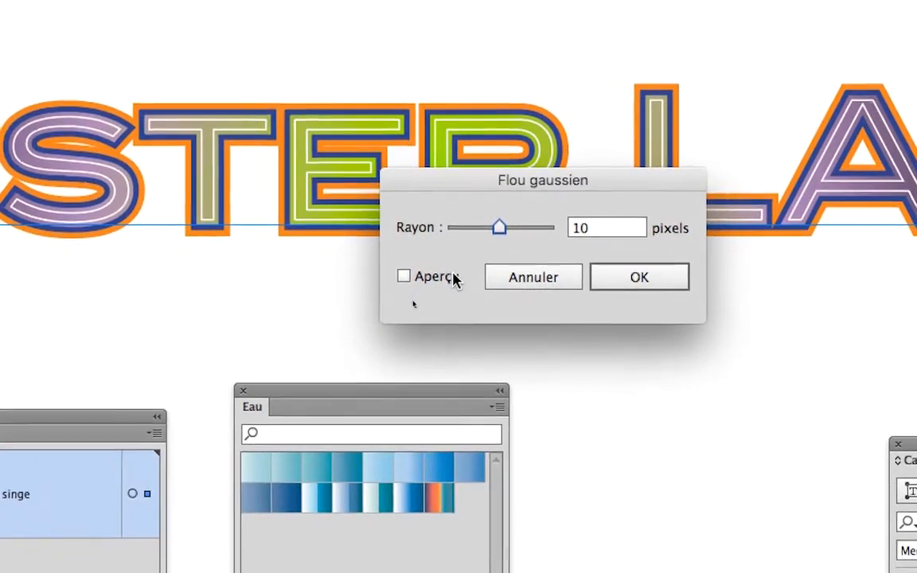
click(454, 278)
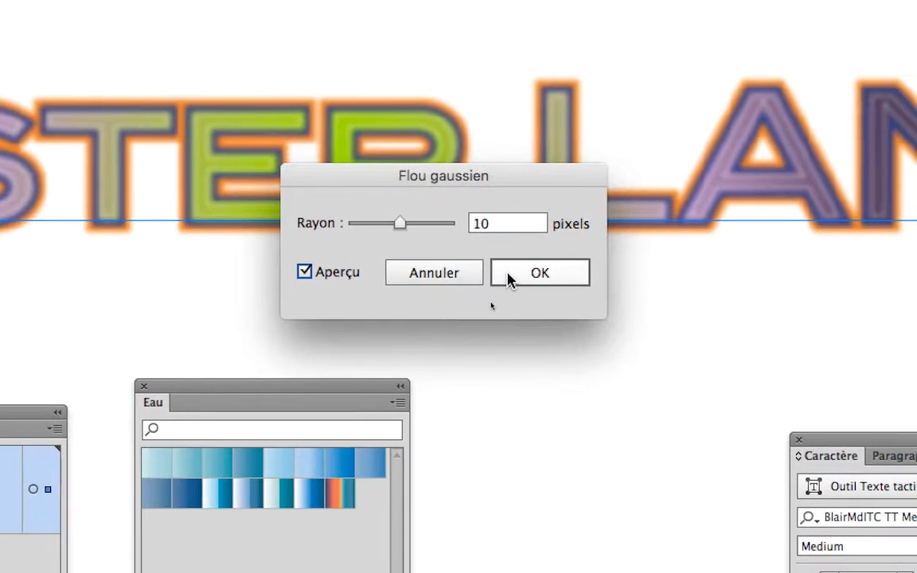
click(604, 293)
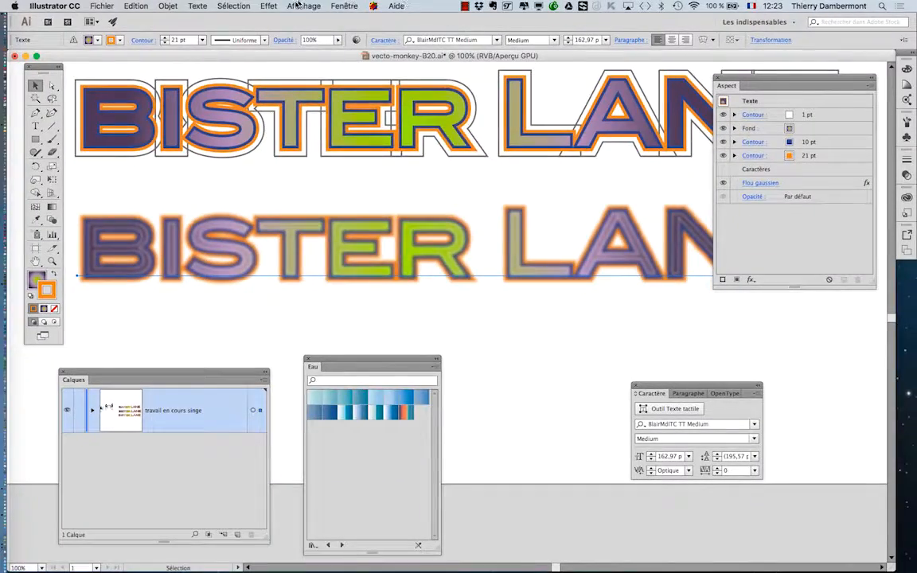
click(297, 6)
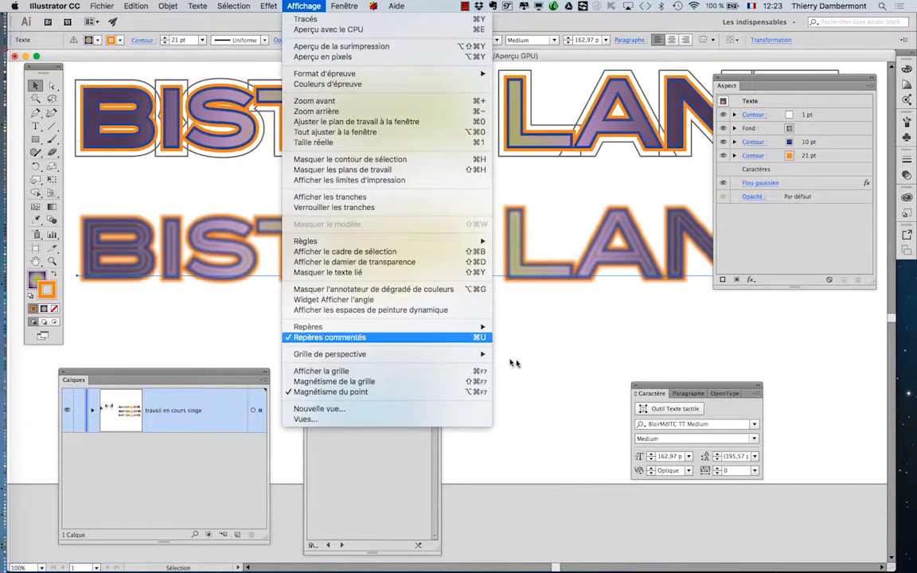
click(595, 375)
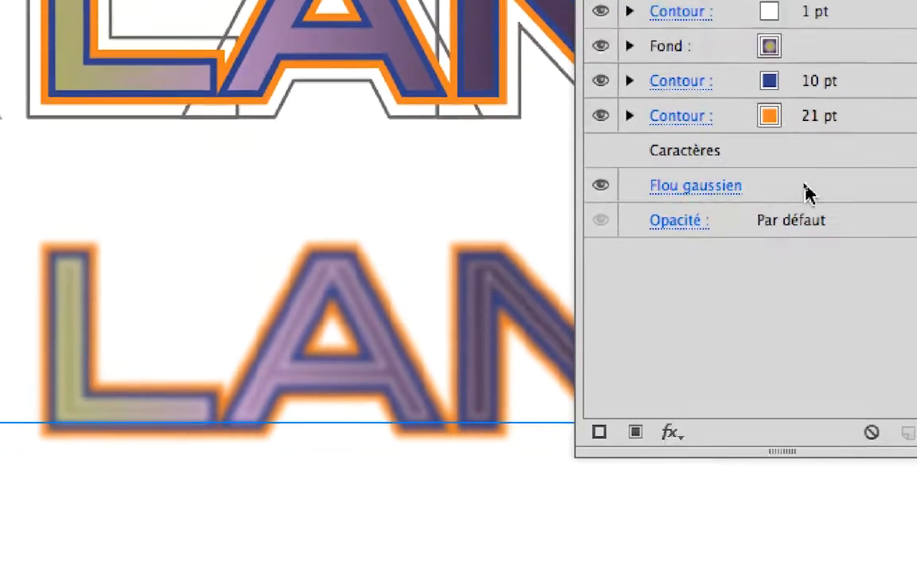
Step: Reopen the text's Gaussian Blur settings and set the radius to 4,9 pixels with preview enabled
click(701, 191)
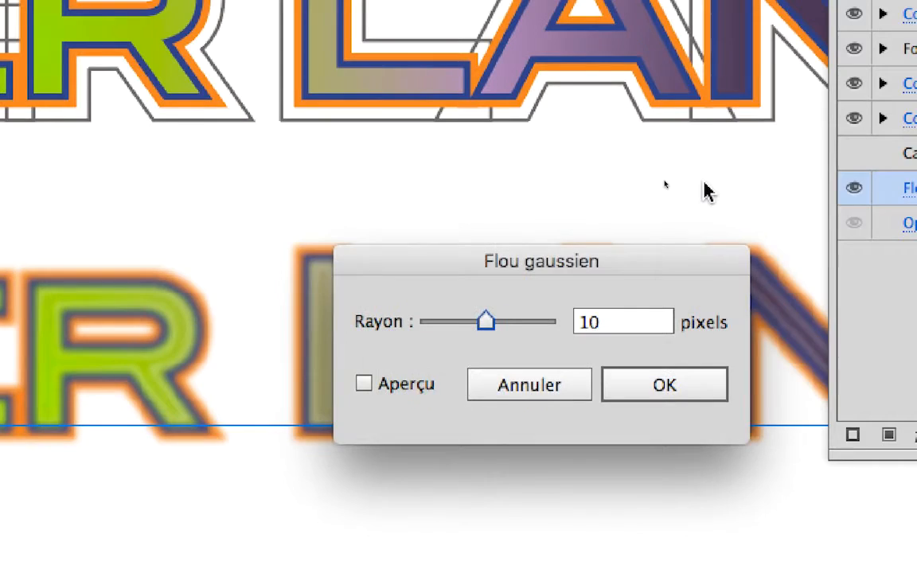
drag(577, 262, 692, 198)
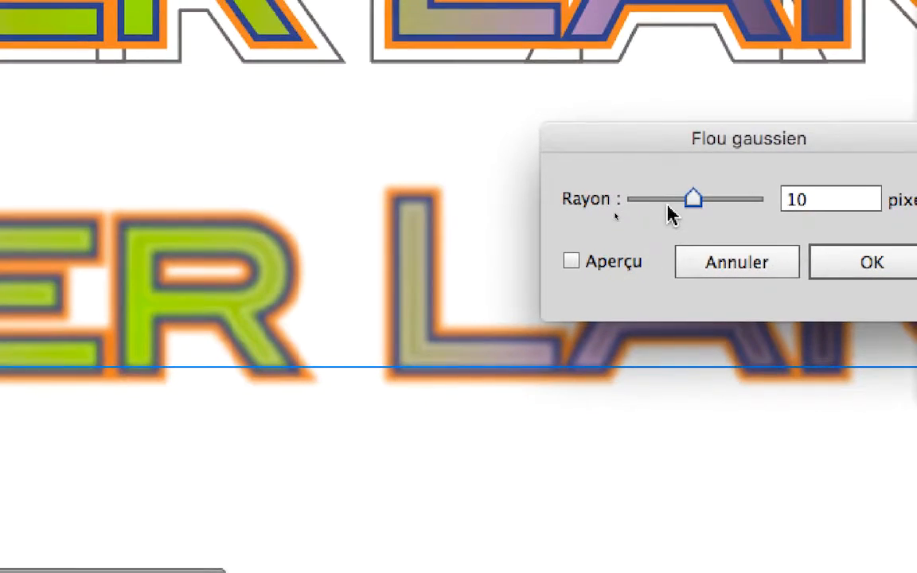
click(573, 258)
click(627, 270)
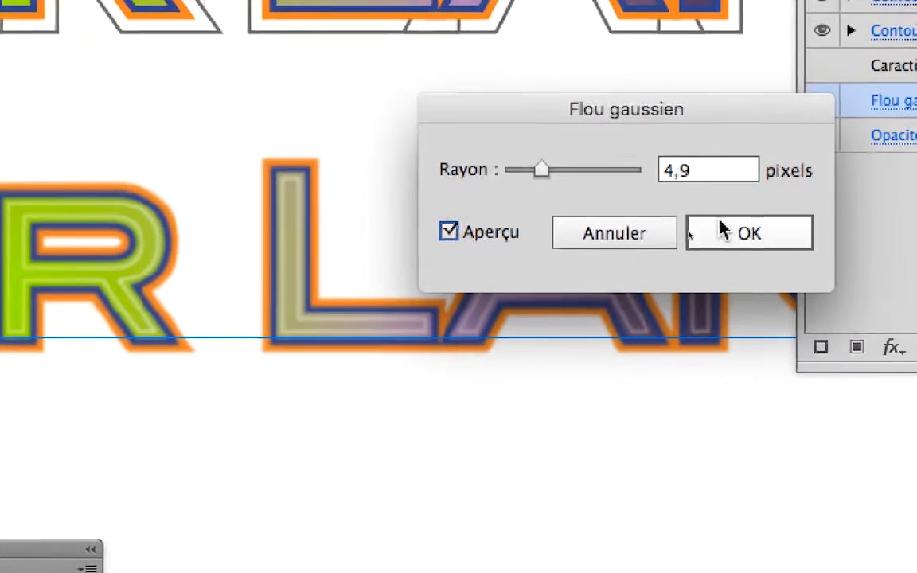
click(900, 225)
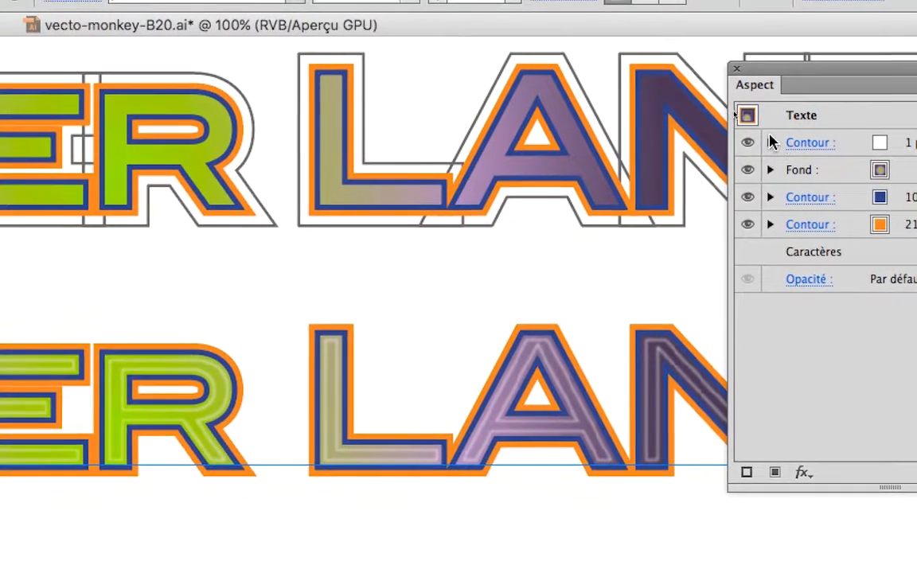
Step: Expand the white stroke's effects and switch its Gaussian Blur off and on to compare the lettering
click(746, 142)
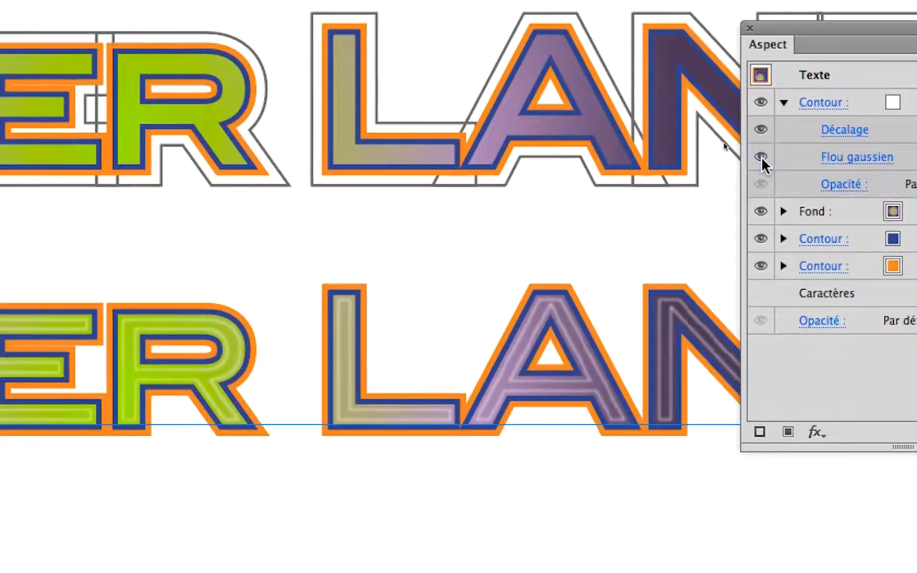
click(725, 176)
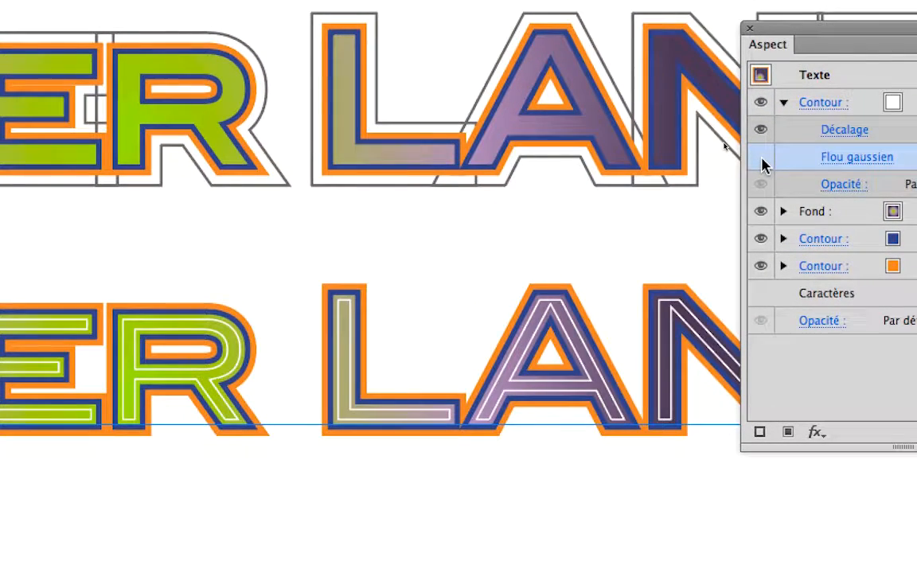
click(761, 158)
click(762, 158)
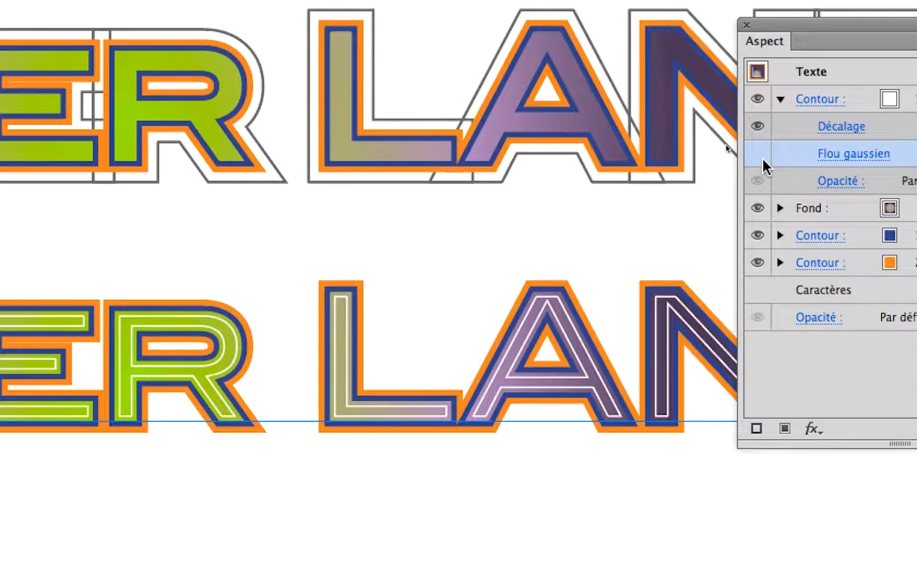
click(760, 156)
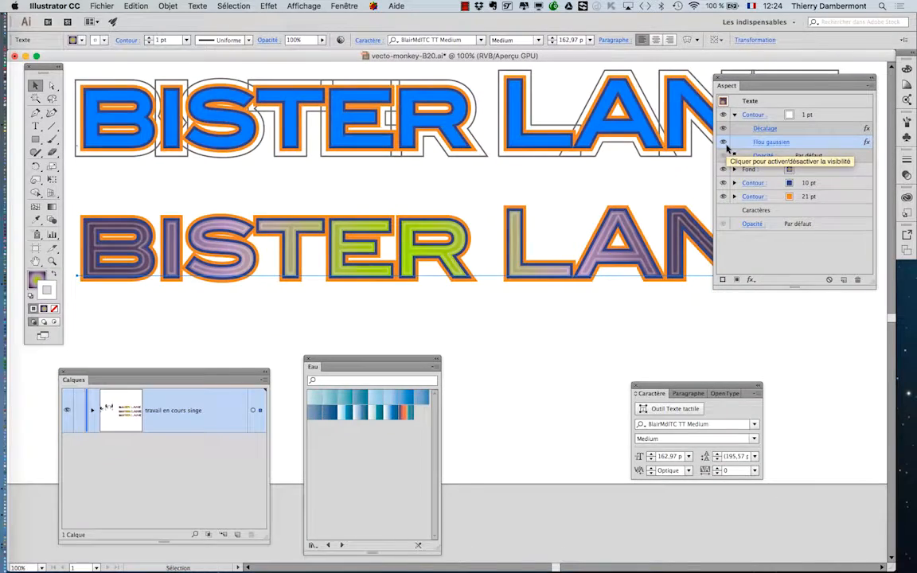
Step: Reduce the white stroke's Gaussian Blur radius to 0,8 pixels with preview enabled
scroll(538, 285, up, 3)
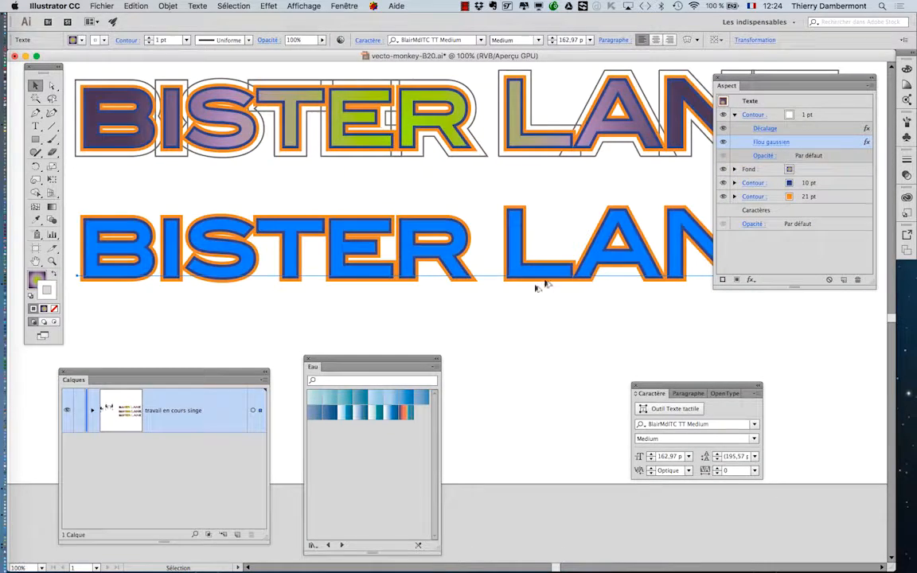
scroll(562, 255, up, 2)
scroll(563, 255, up, 1)
scroll(617, 332, up, 2)
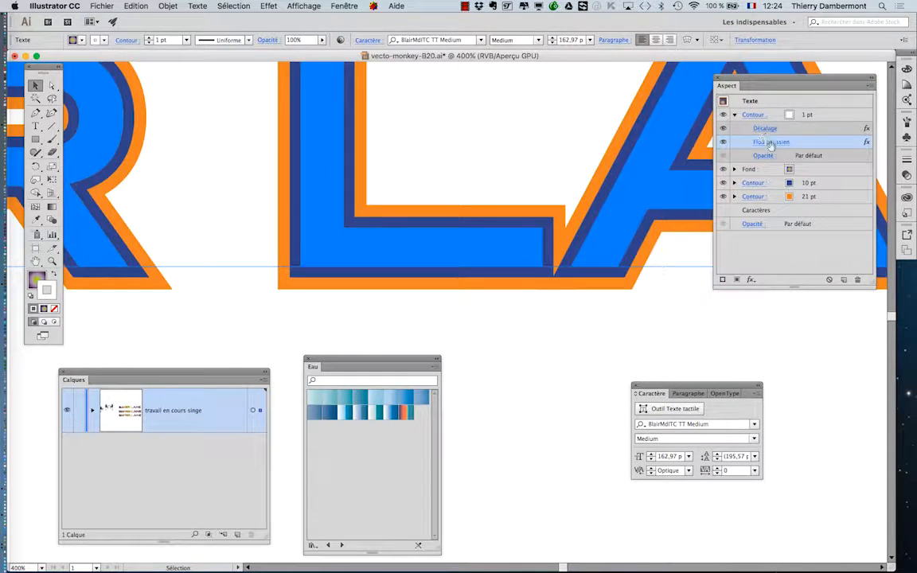
click(766, 141)
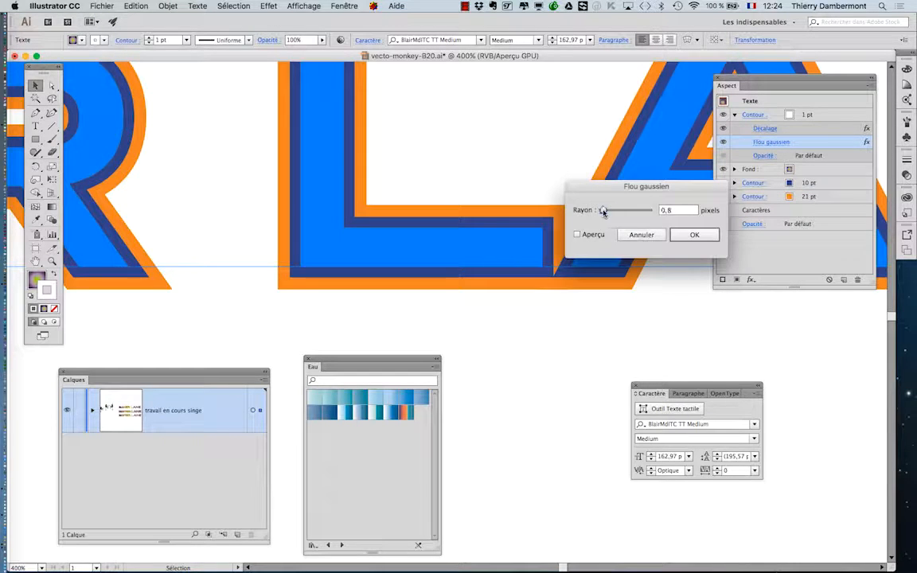
drag(613, 211, 603, 212)
click(594, 237)
click(700, 235)
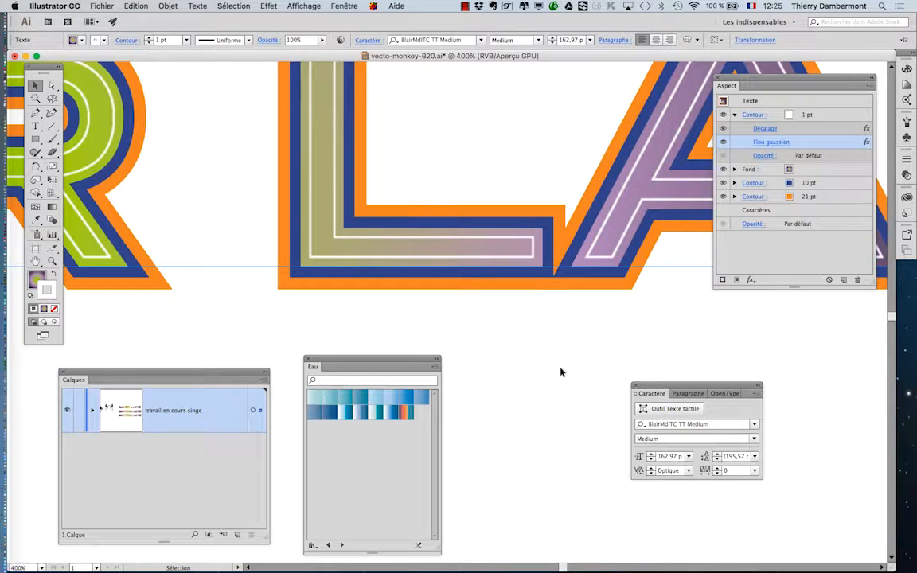
Step: Hide and delete the Gaussian Blur effect from the white stroke, keeping its Offset Path effect
click(723, 143)
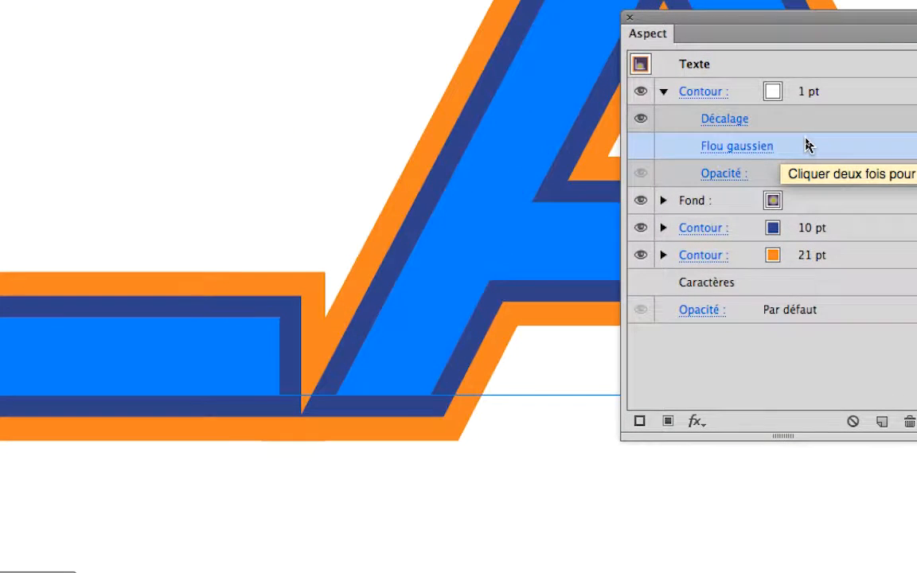
drag(809, 146, 913, 397)
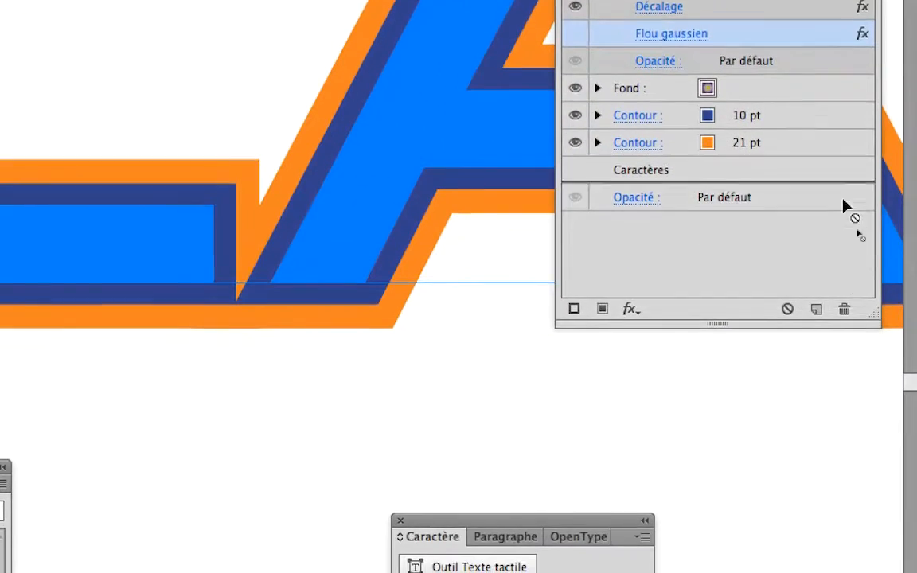
drag(846, 236, 847, 265)
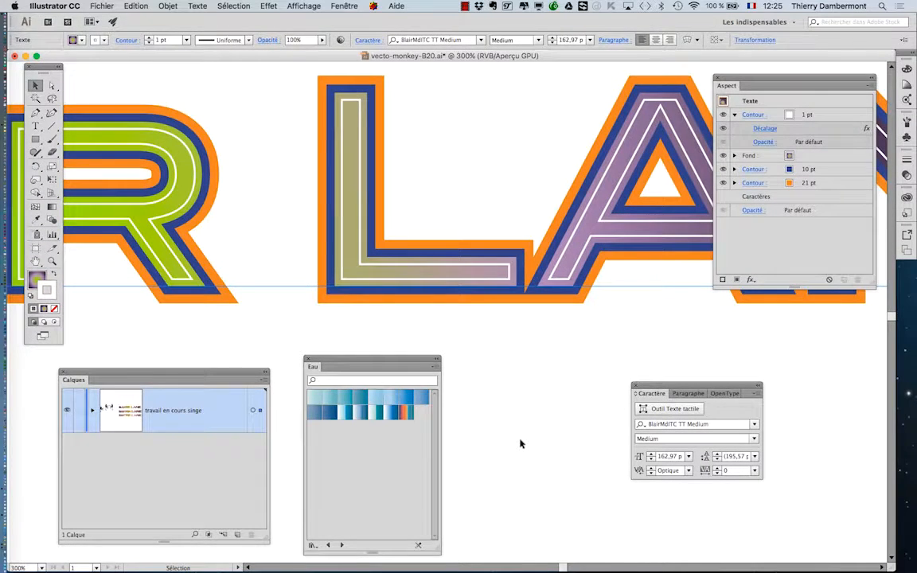
Step: Apply the Grain photo effect to the text's gradient fill with Grain 6, Zones claires 2 and Intensité 5, and deselect the text
drag(200, 275, 642, 283)
drag(304, 247, 737, 269)
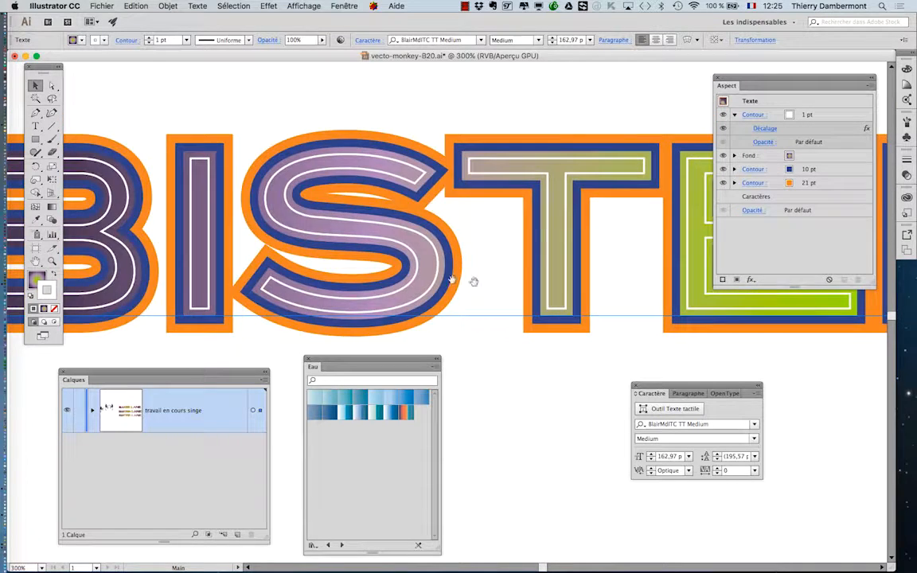
drag(414, 244, 708, 243)
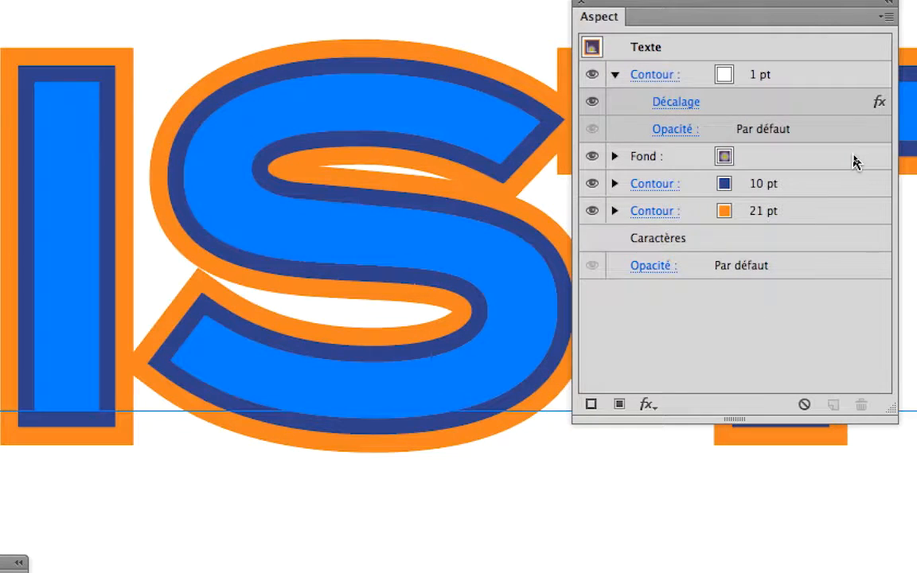
click(854, 160)
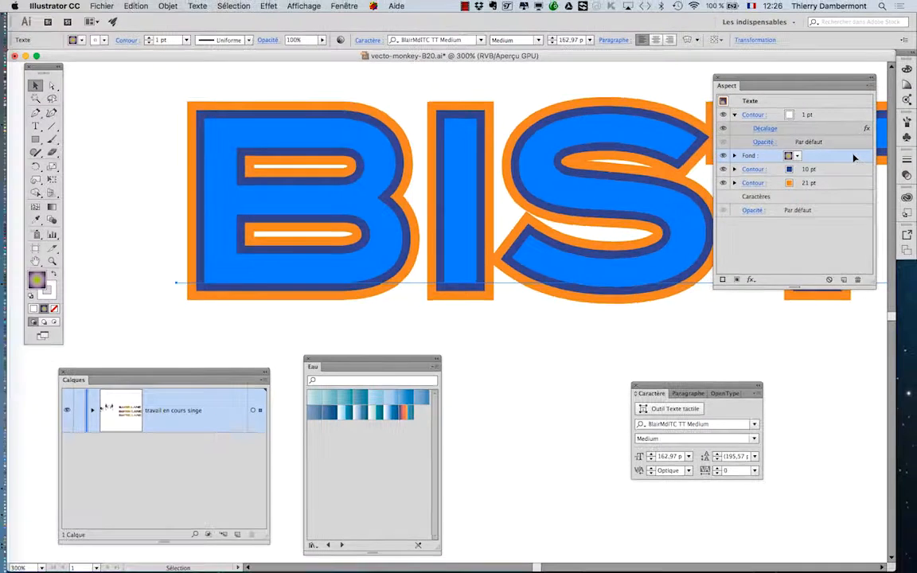
click(268, 5)
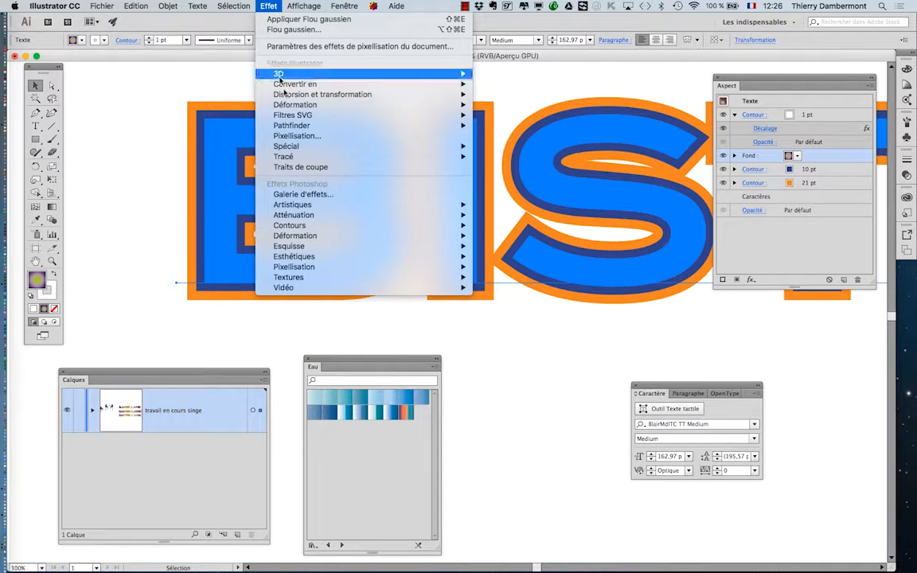
mouse_move(306, 209)
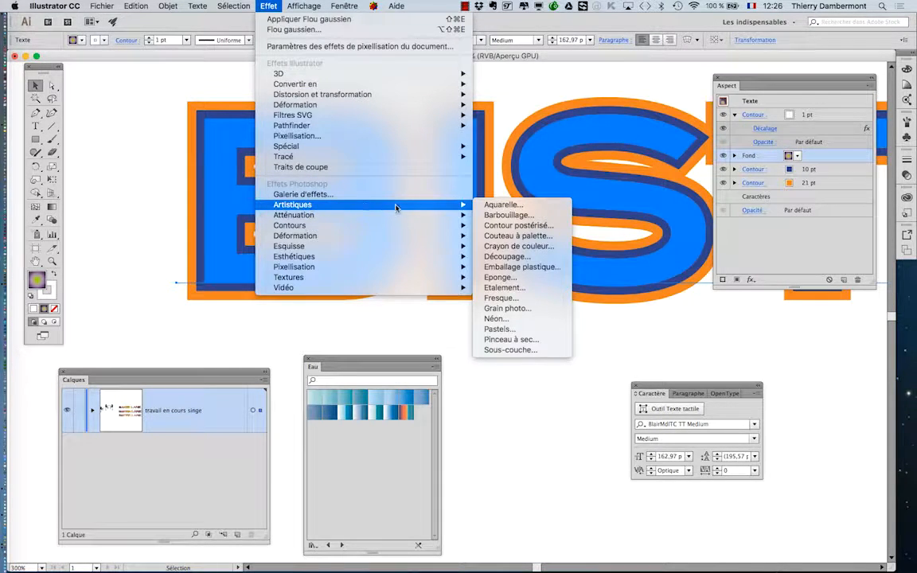
click(537, 309)
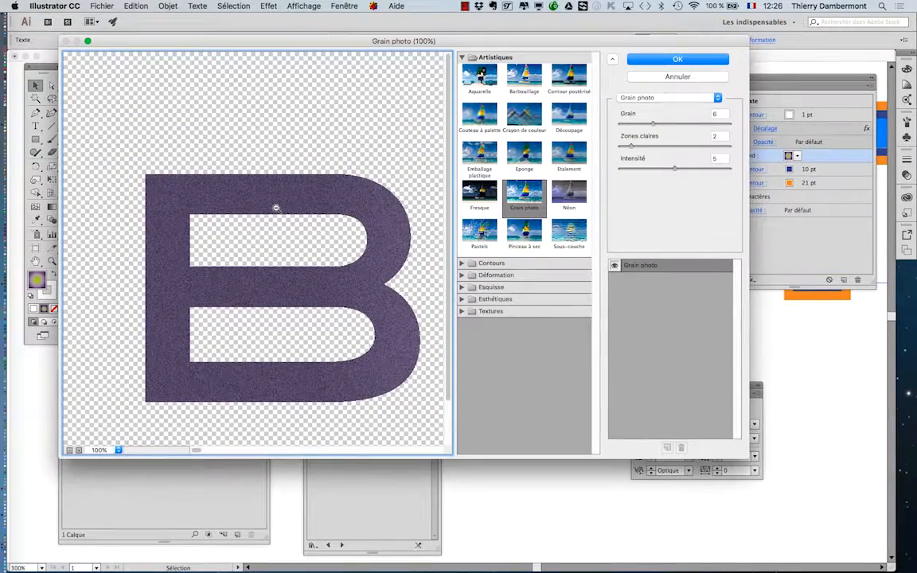
click(705, 59)
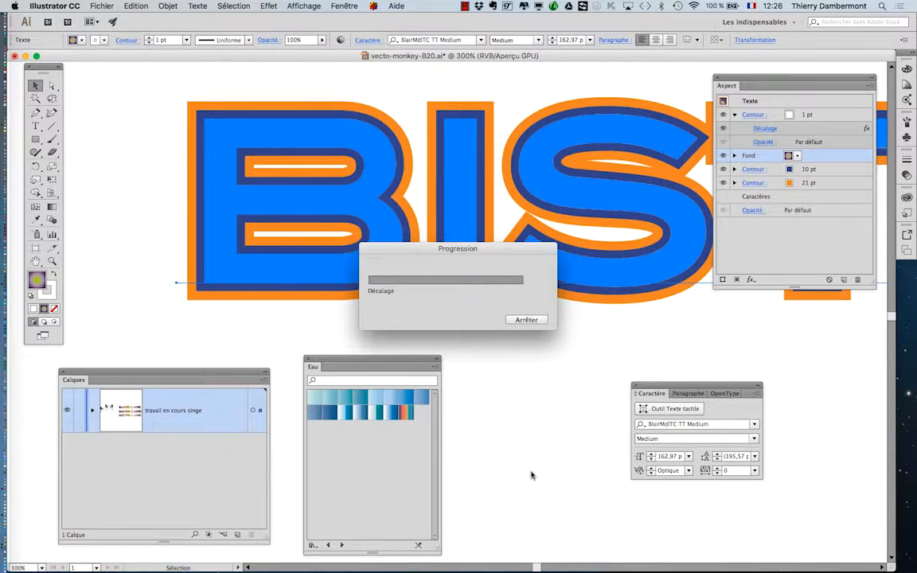
click(535, 465)
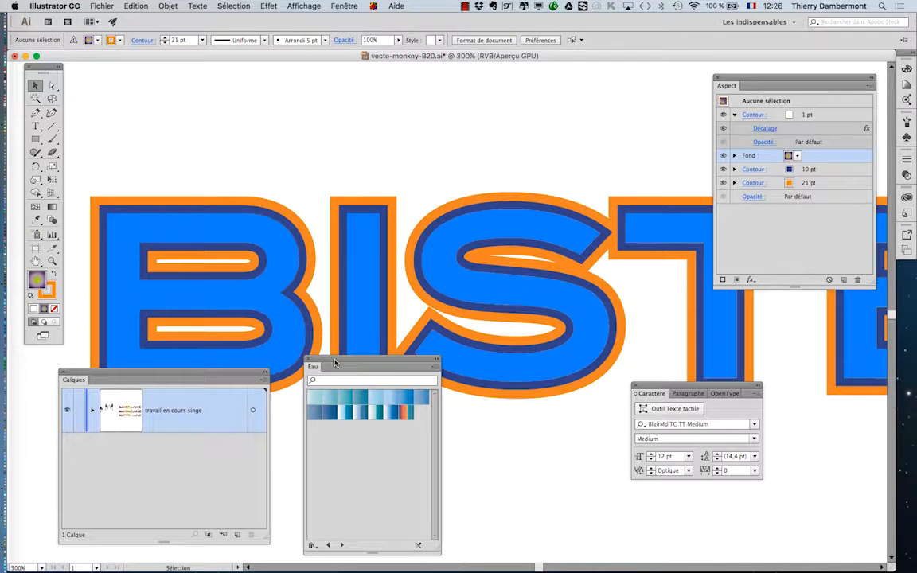
Step: Move the Eau gradient library and the Calques panel clear of the lettering and examine the grain texture across the letters
drag(334, 363, 381, 437)
drag(184, 375, 175, 458)
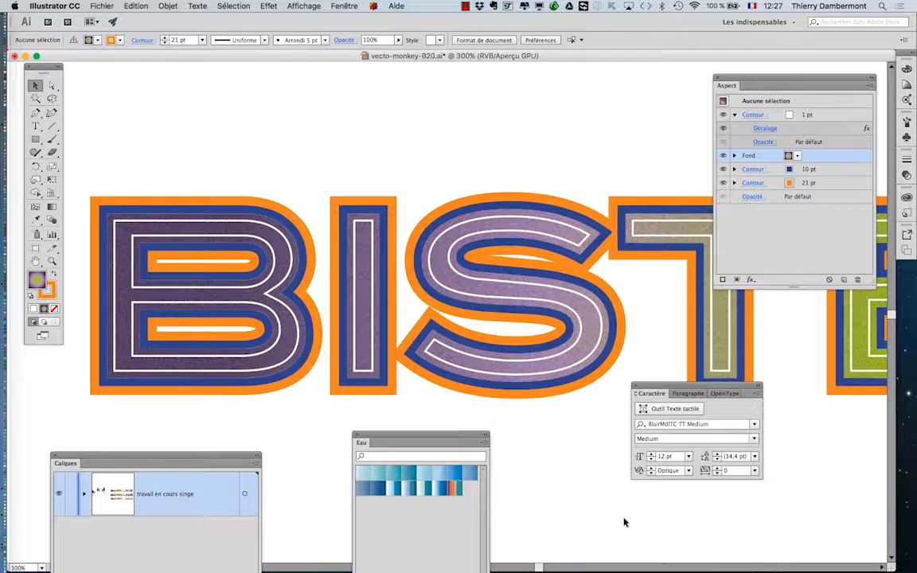
drag(623, 517, 371, 437)
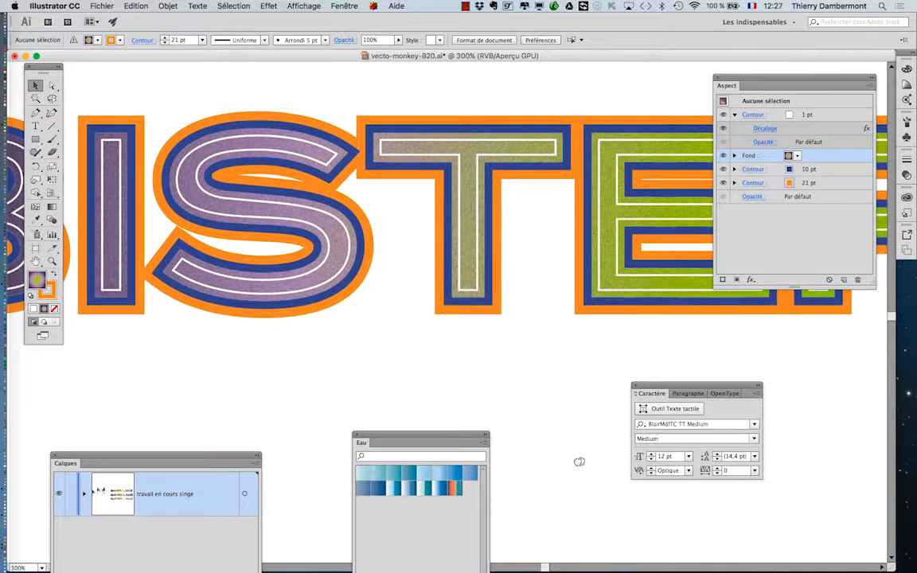
drag(579, 462, 373, 451)
drag(579, 444, 328, 442)
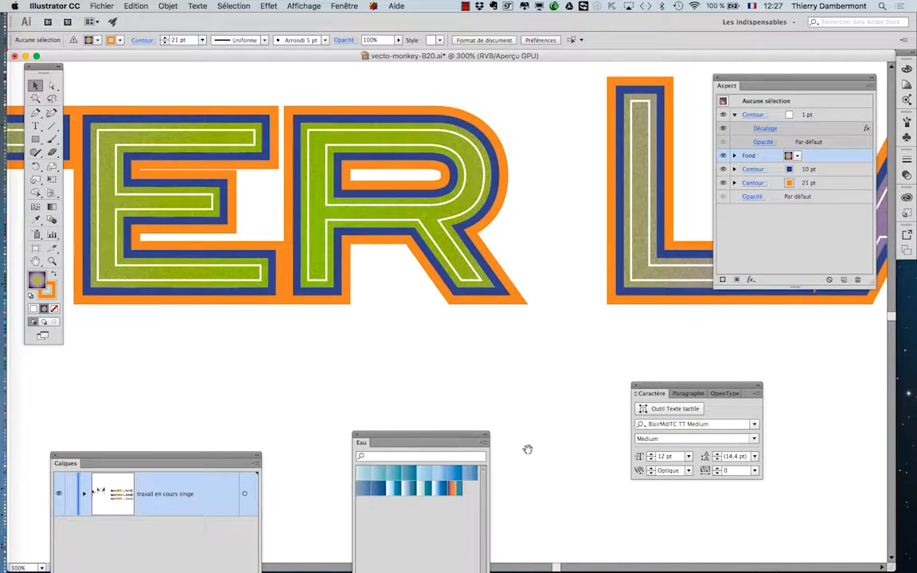
drag(527, 450, 355, 450)
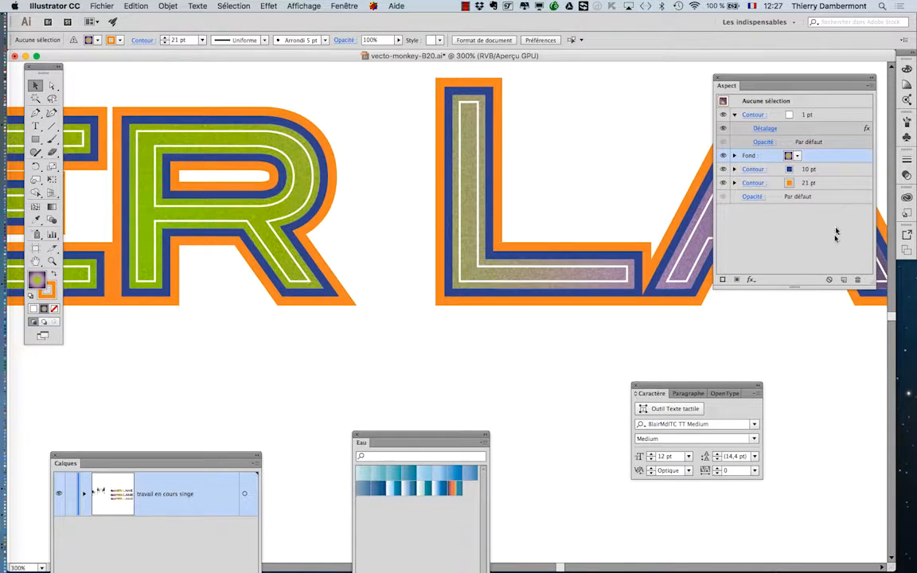
Step: Try to thin the orange outer stroke of the bottom BISTER LANE text to 11 pt
click(836, 186)
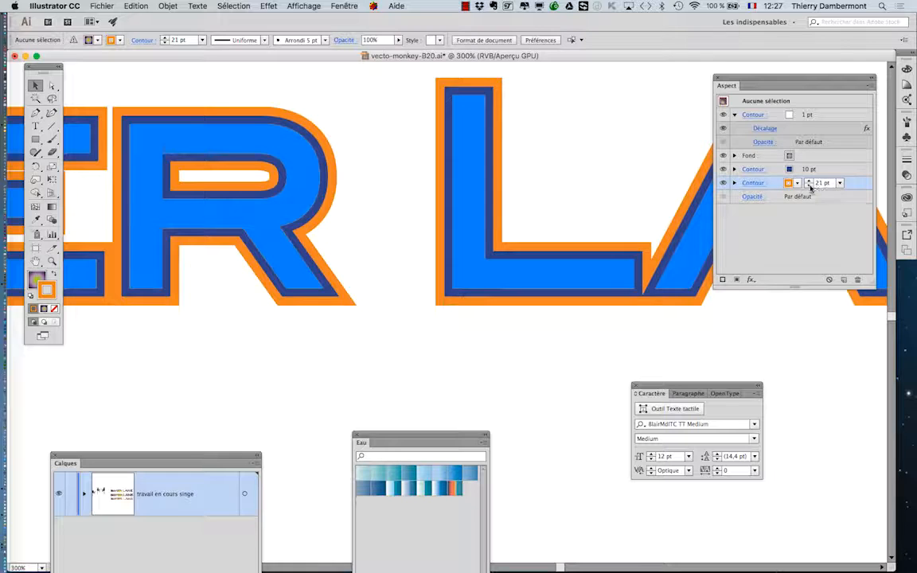
click(811, 187)
click(811, 187)
click(810, 187)
click(810, 188)
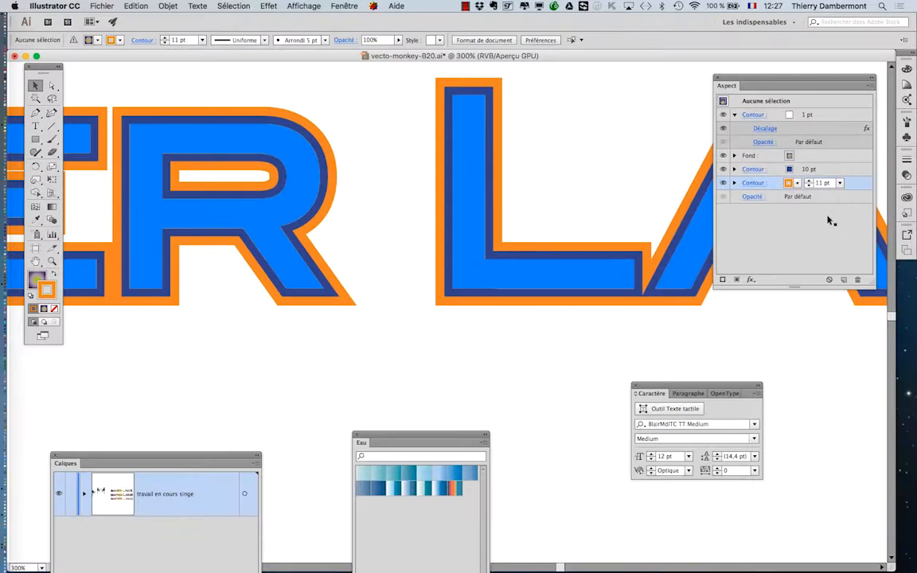
scroll(474, 205, down, 3)
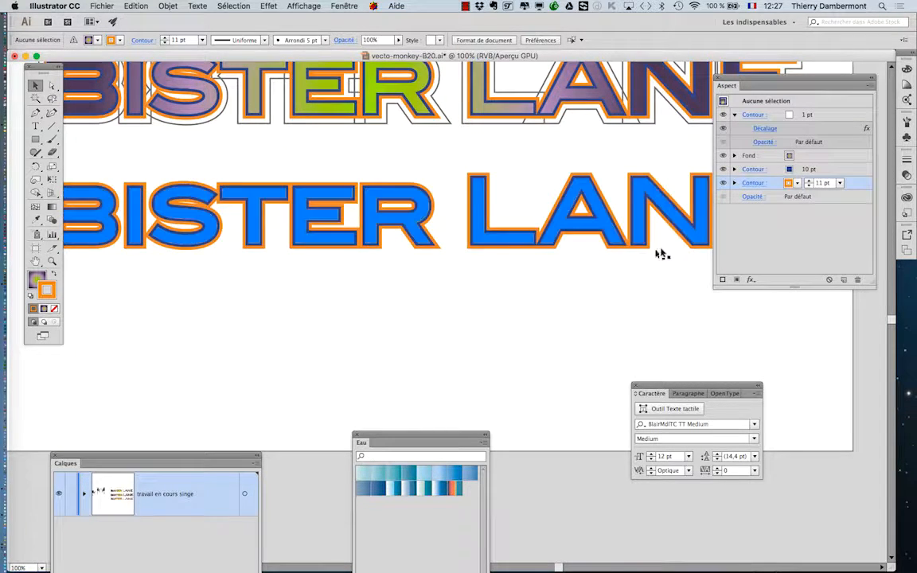
scroll(662, 250, up, 2)
scroll(665, 251, up, 1)
drag(566, 221, 475, 322)
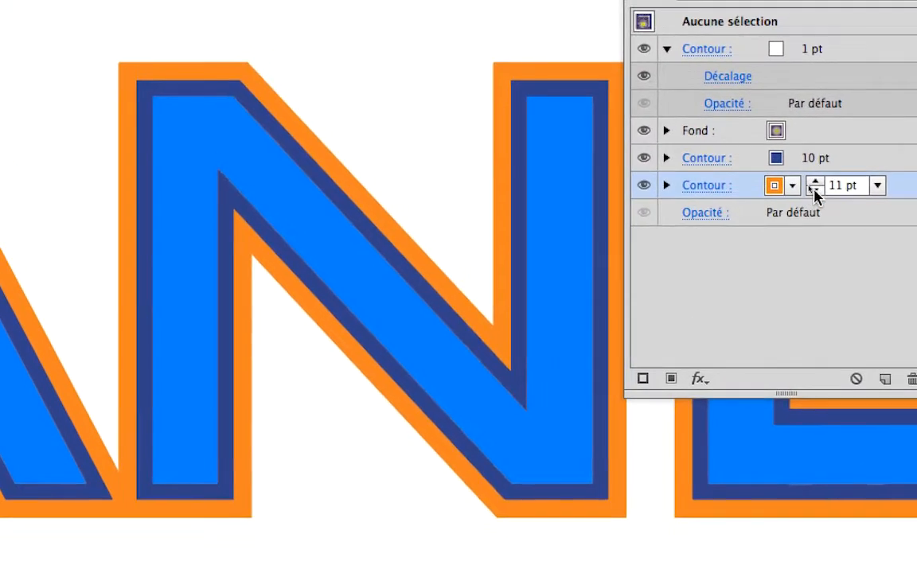
Step: Try to thin the orange outer stroke further to 6 pt while examining the N
click(815, 191)
click(815, 191)
click(815, 191)
click(815, 191)
click(816, 191)
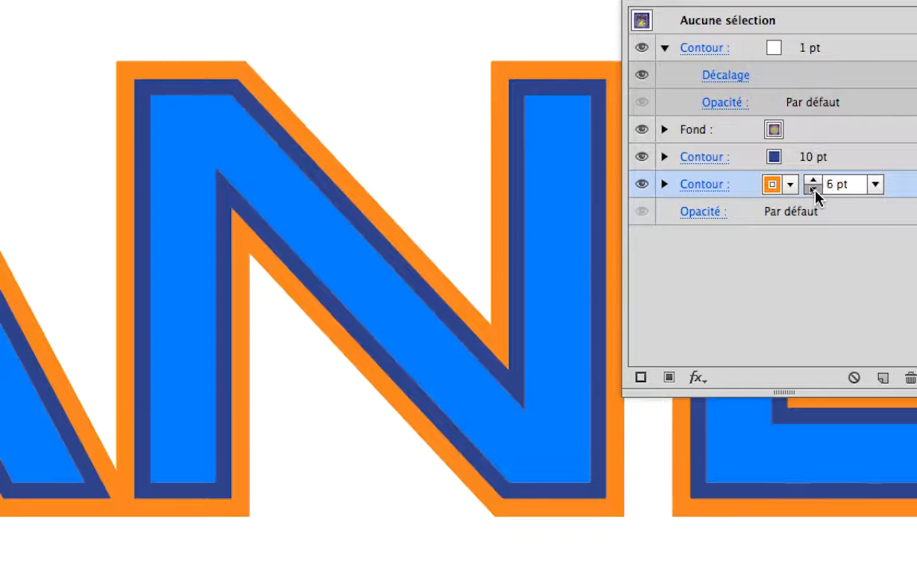
click(814, 191)
click(814, 191)
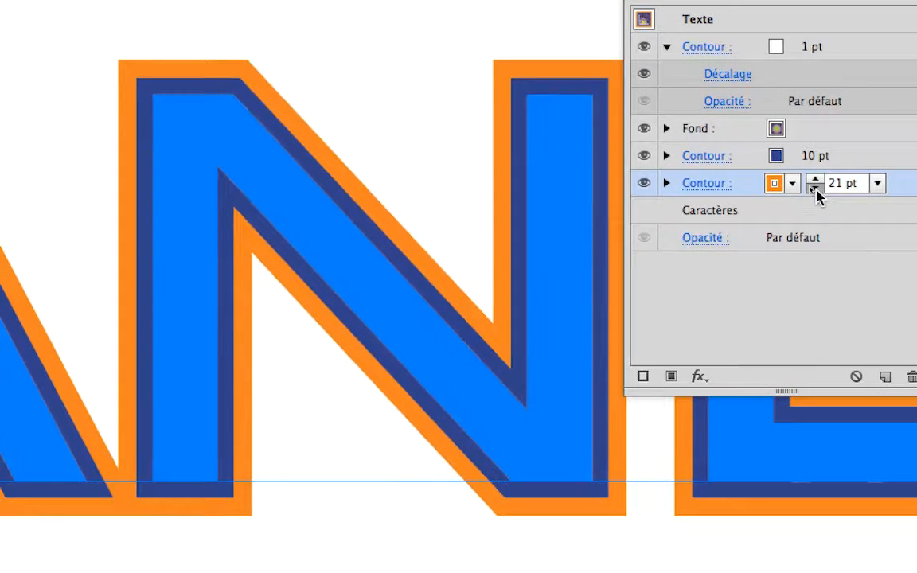
Step: With the text selected, reduce the orange outer stroke's weight to 18 pt
click(816, 190)
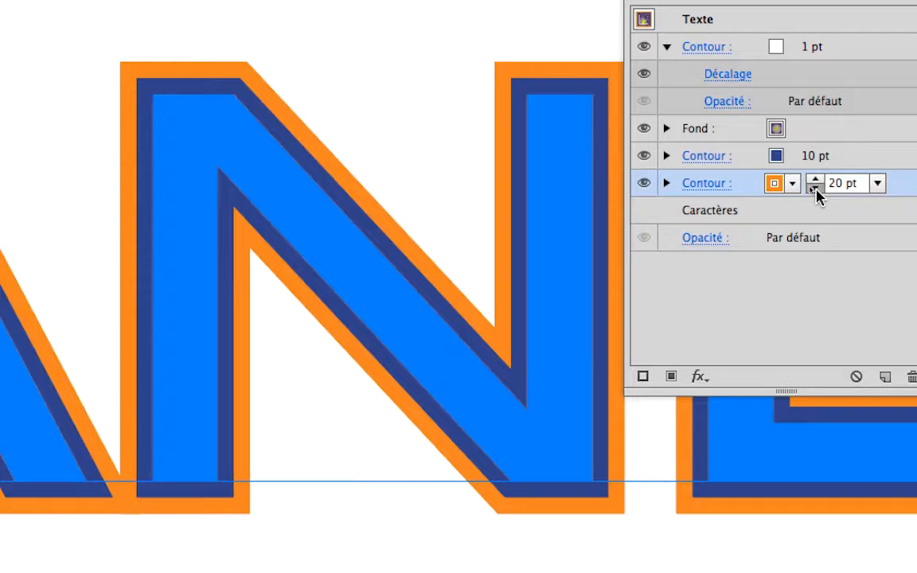
click(816, 190)
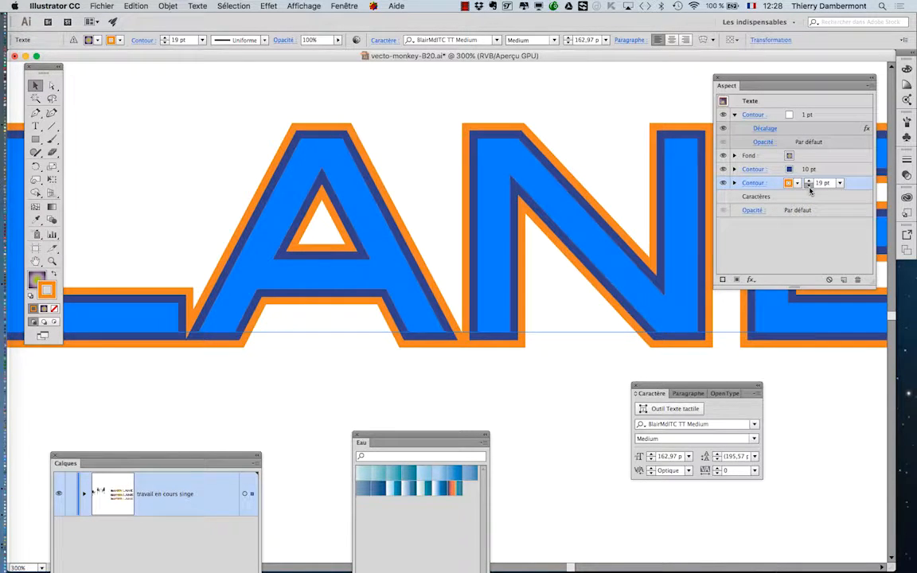
click(809, 187)
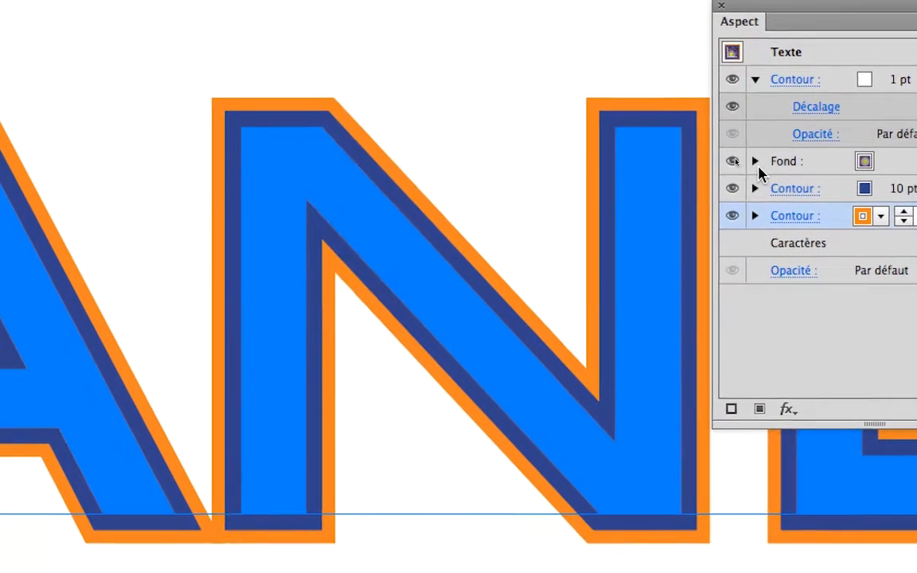
Step: Expand the gradient fill's attributes and hide its Grain photo effect
click(755, 161)
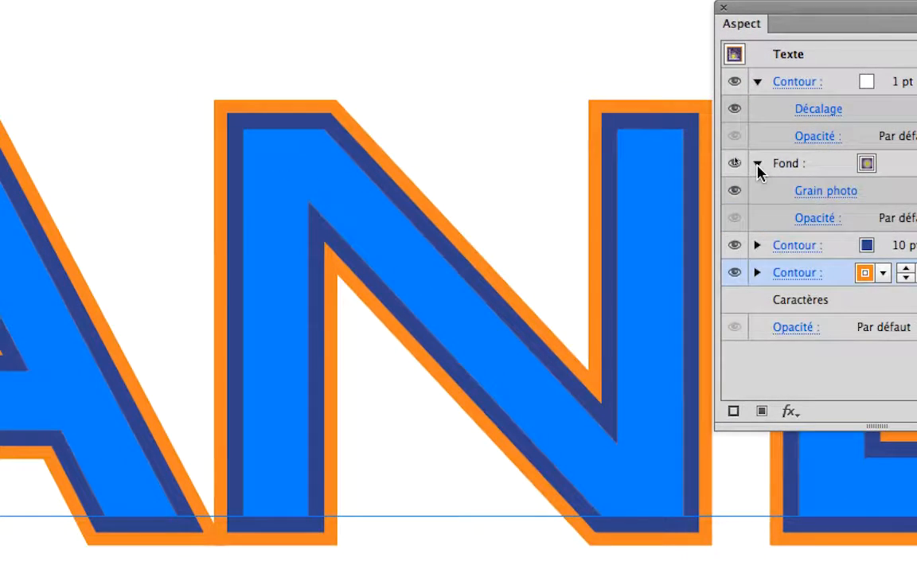
click(752, 180)
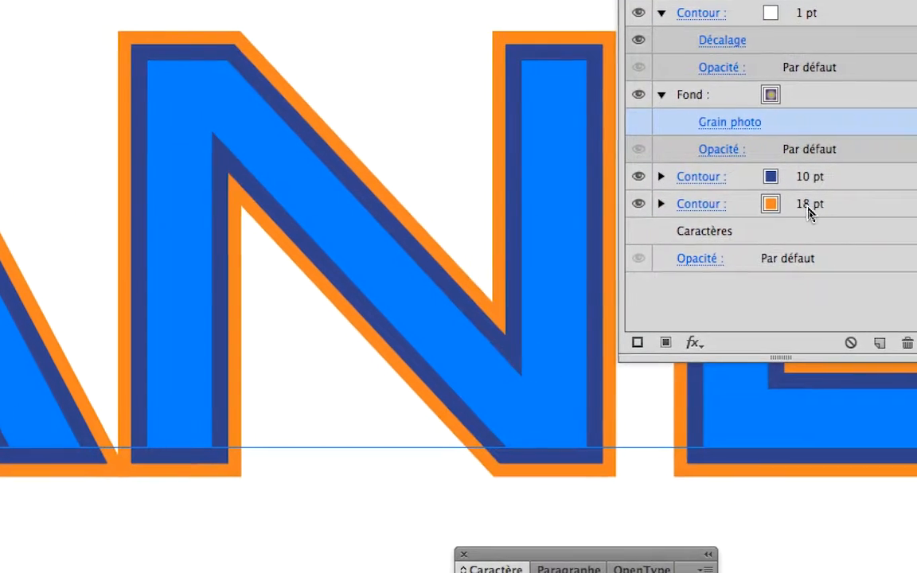
Step: Set the orange outer stroke's weight to 14 pt, and hide and show it to compare its visible edge
click(826, 211)
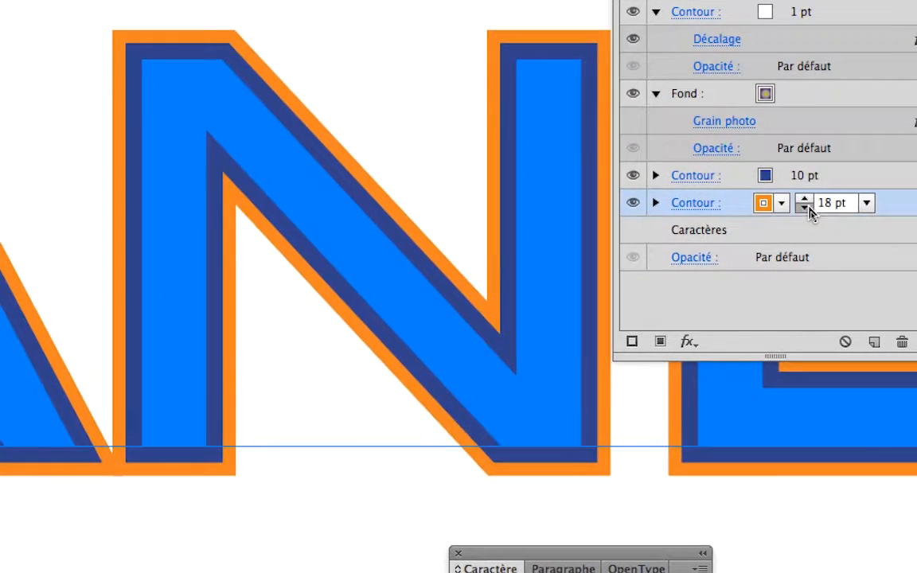
click(782, 212)
click(782, 211)
click(781, 212)
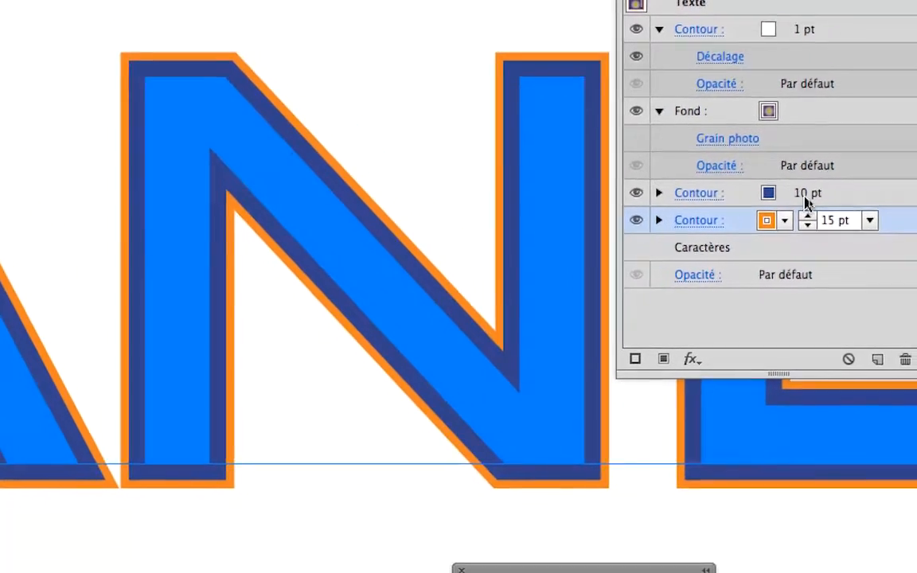
click(807, 225)
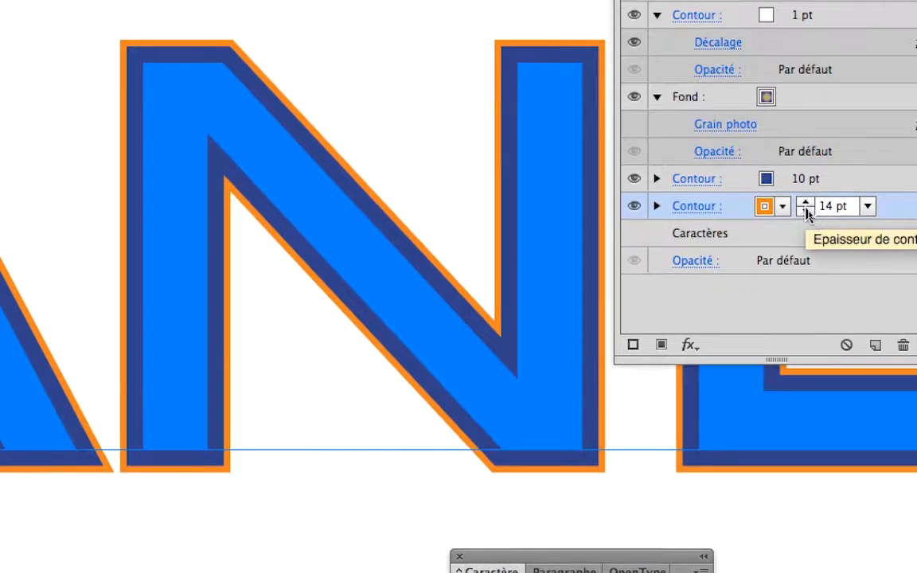
click(807, 212)
click(807, 211)
click(805, 201)
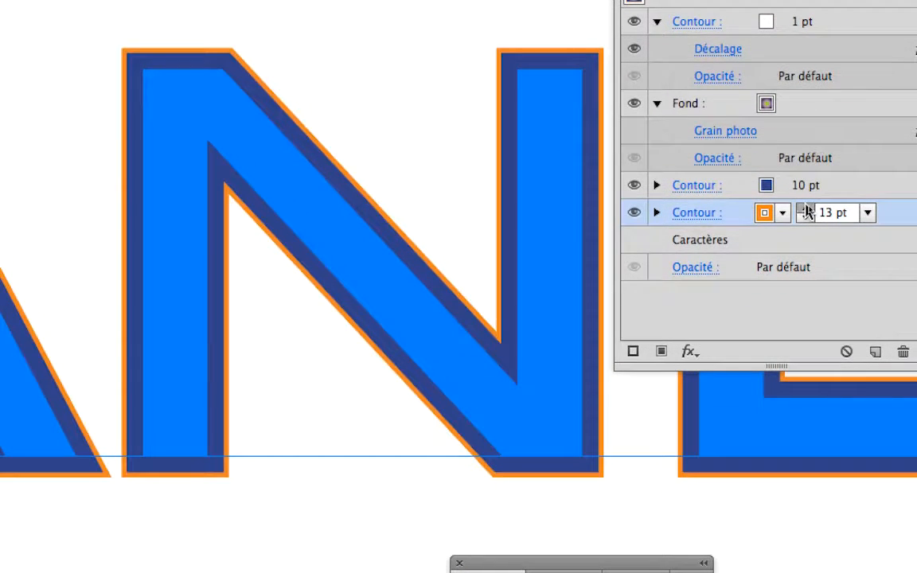
click(806, 201)
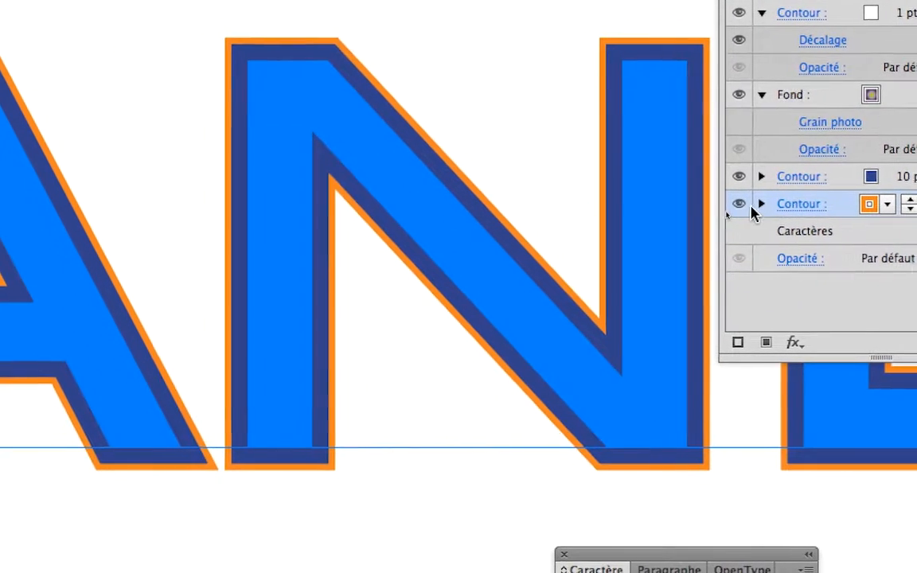
click(740, 205)
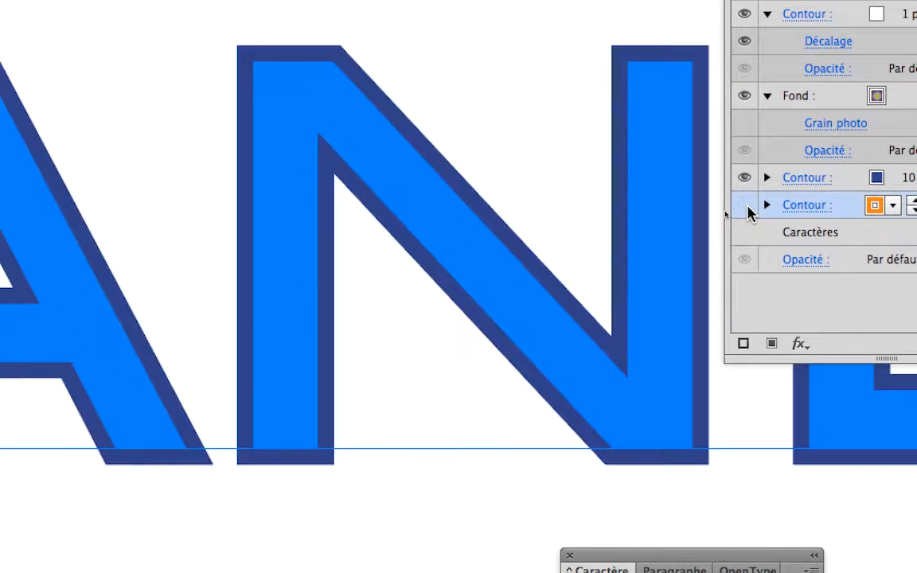
click(749, 207)
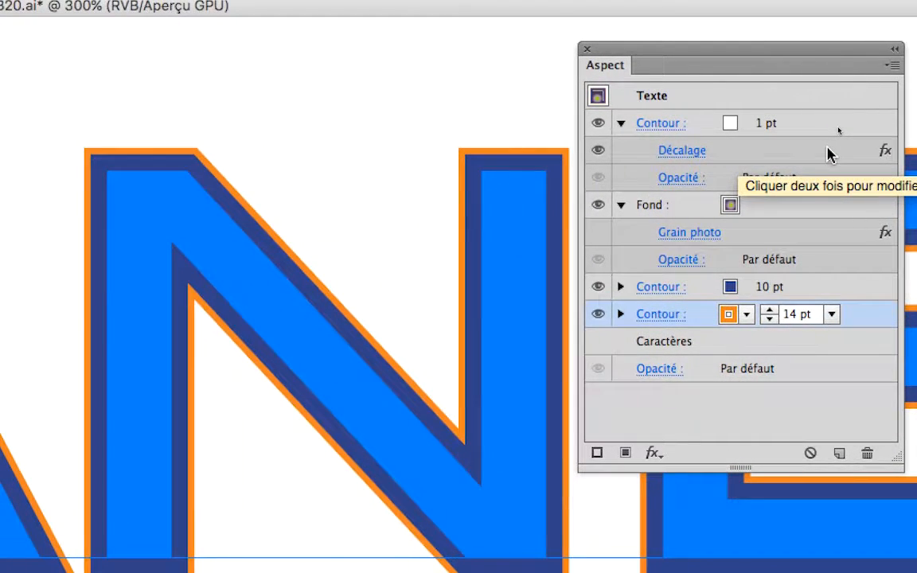
Step: Copy the white stroke's Décalage effect onto the orange stroke and expand the orange stroke's attributes
click(828, 156)
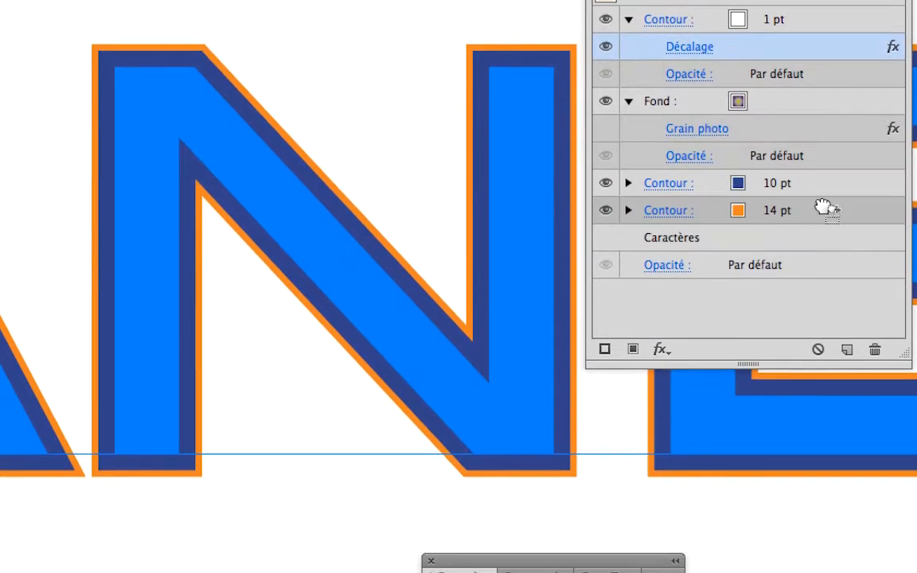
drag(824, 210, 825, 213)
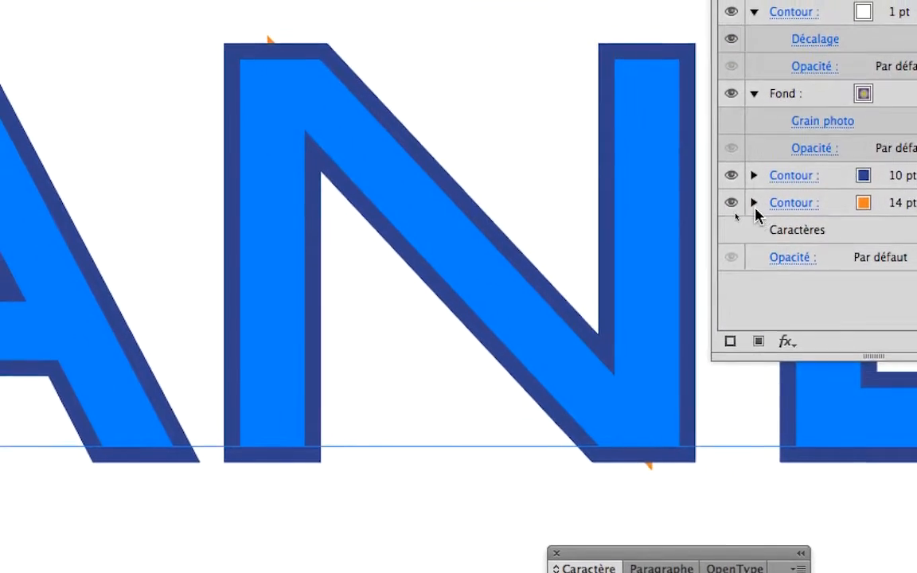
click(629, 208)
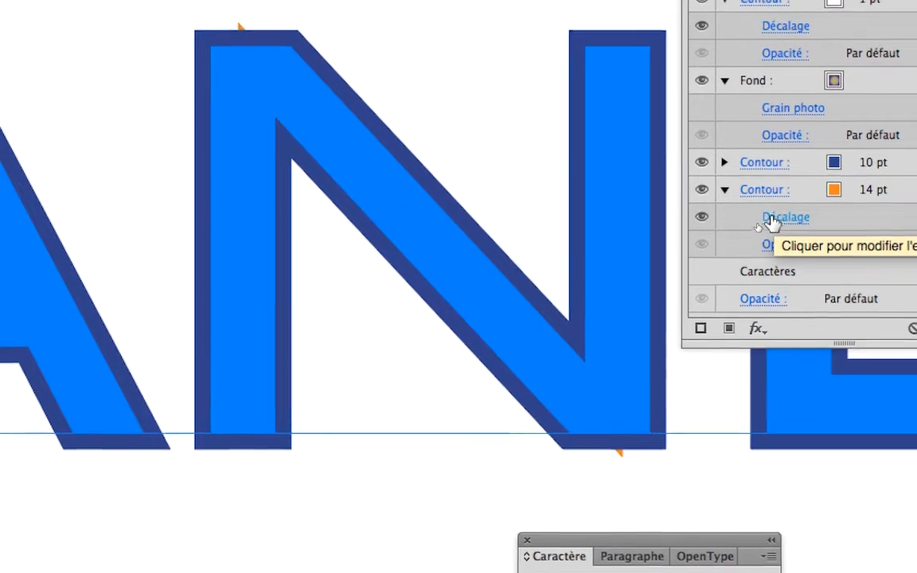
Step: Set the orange stroke's Décalage offset to 4 mm with the preview enabled
click(773, 219)
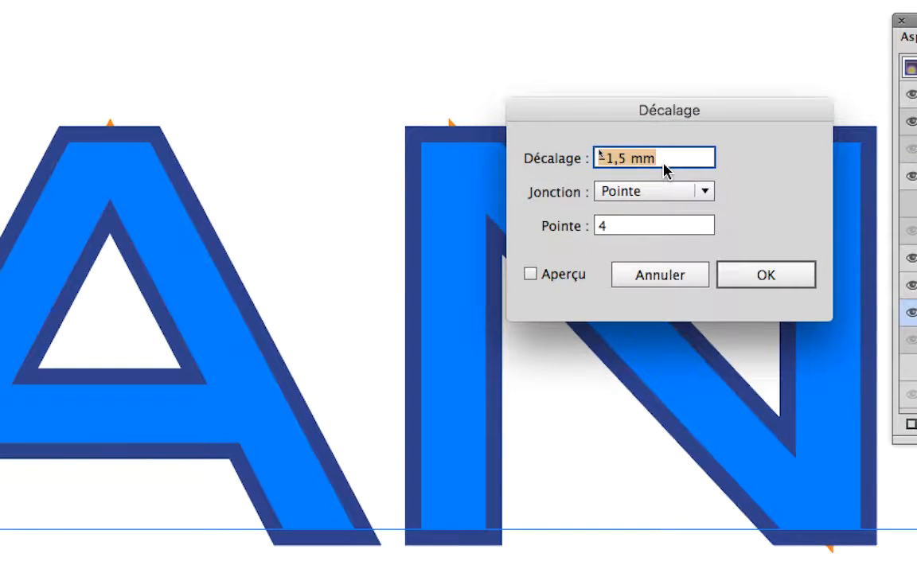
text(4)
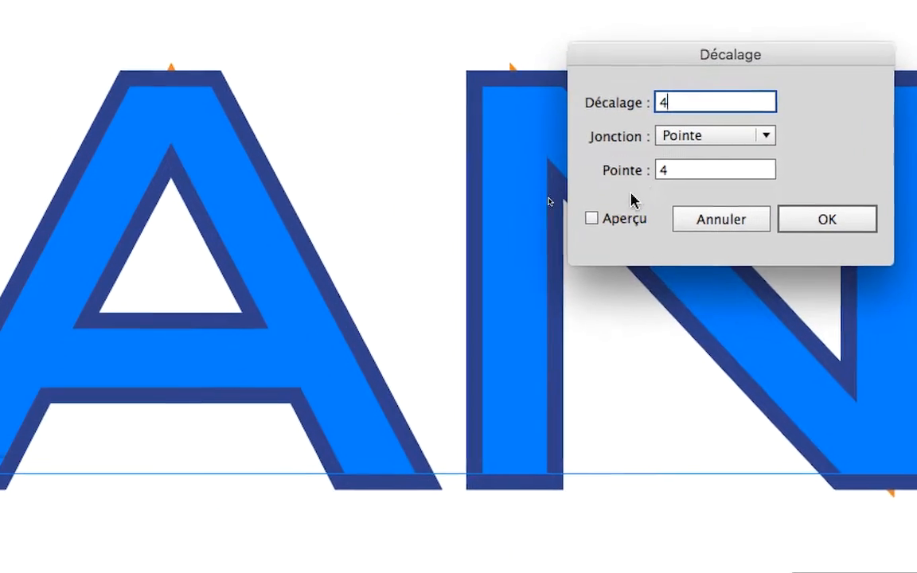
click(558, 274)
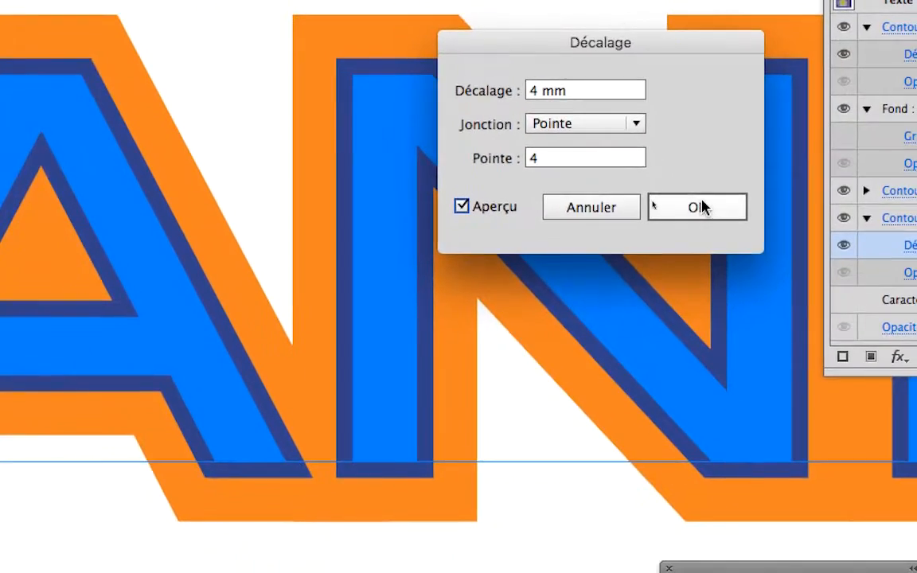
click(804, 233)
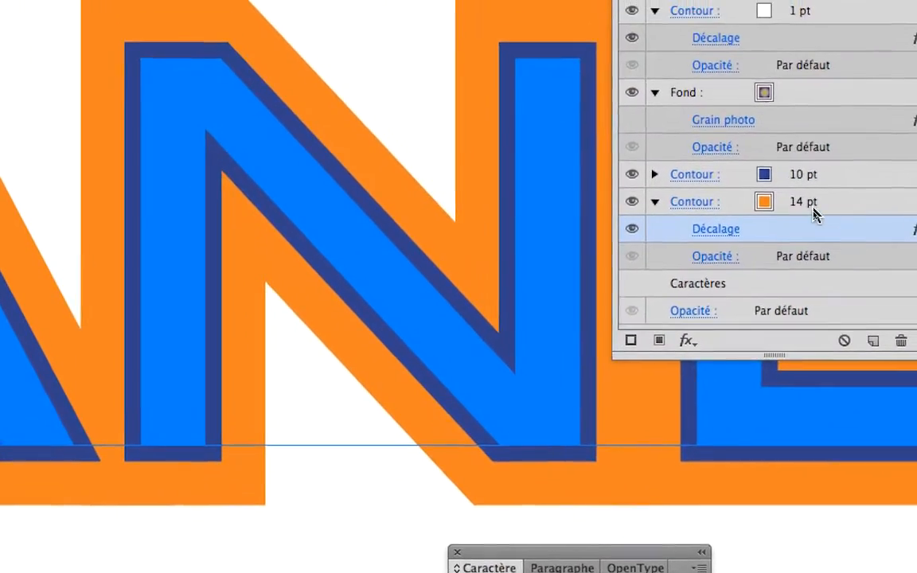
Step: Reduce the offset orange stroke's weight to 3 pt
click(914, 207)
click(915, 209)
click(809, 208)
click(809, 208)
click(809, 208)
click(809, 209)
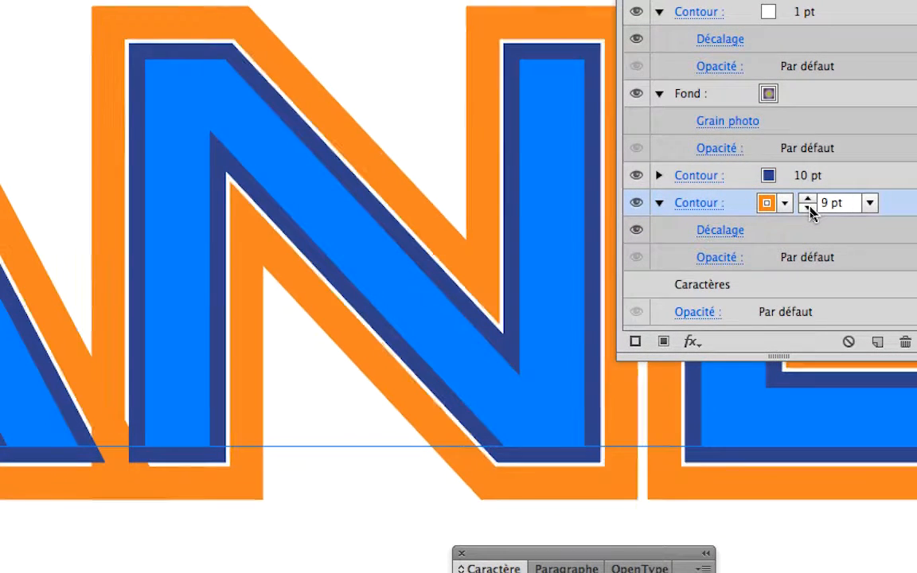
click(809, 209)
click(810, 208)
click(810, 208)
click(809, 209)
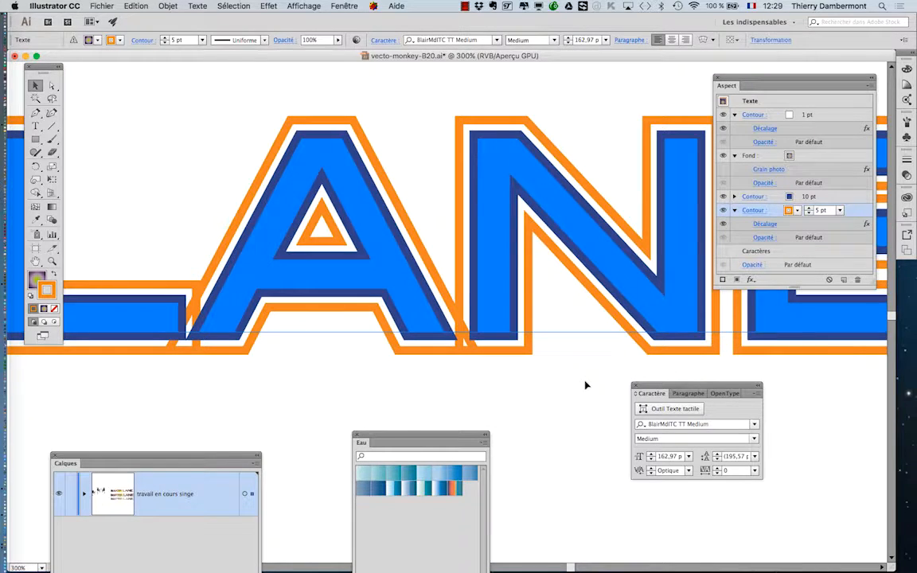
click(809, 213)
click(809, 213)
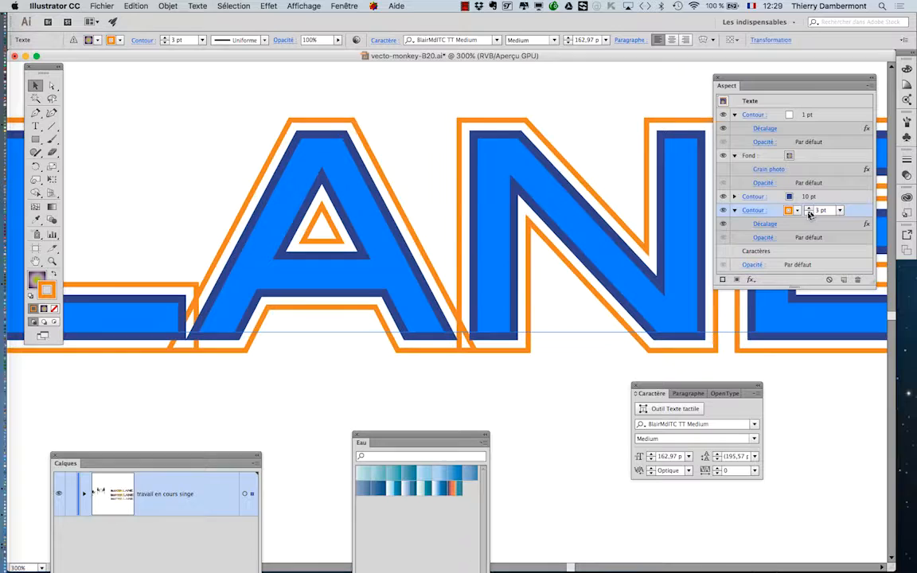
Step: Preview the orange stroke's Décalage at 2 mm, set it to 3 mm, and deselect the text to view the whole lettering
click(766, 225)
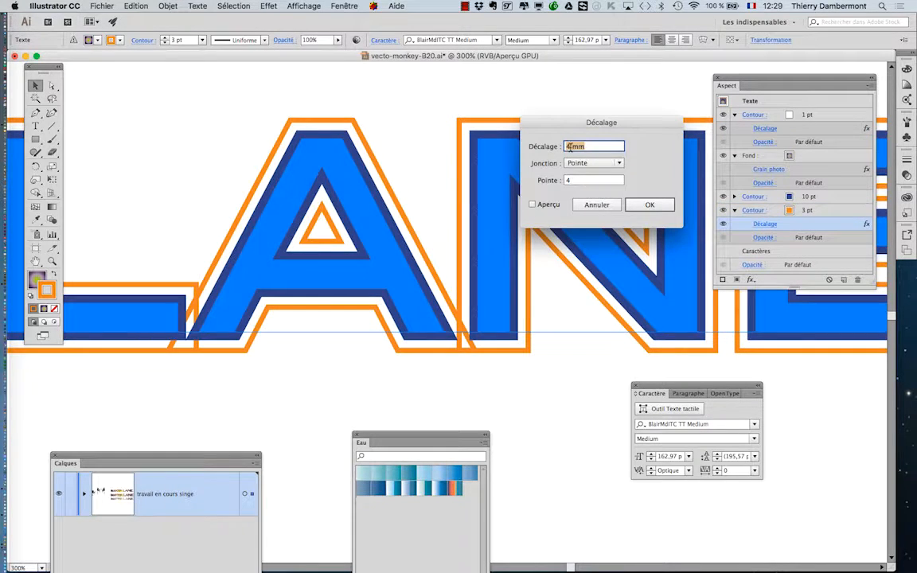
text(2)
key(Tab)
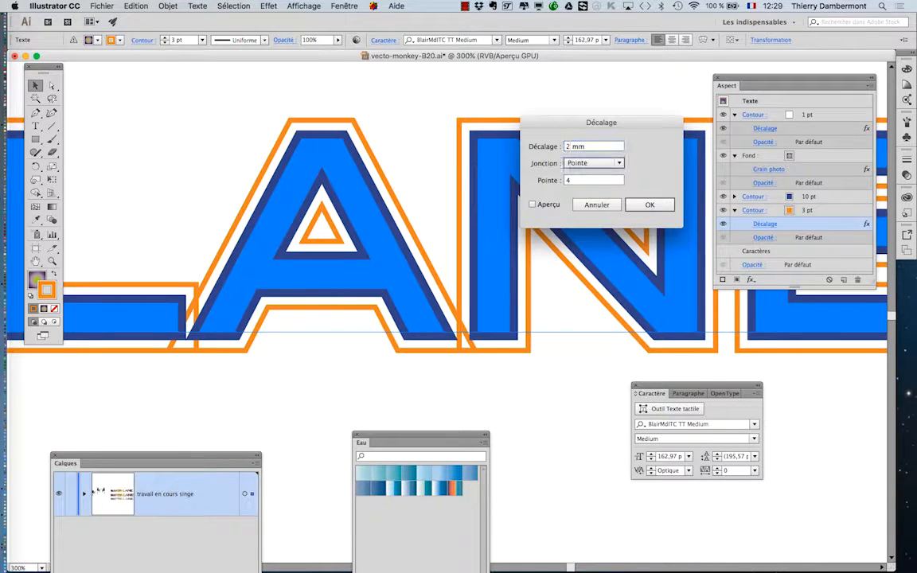
click(532, 204)
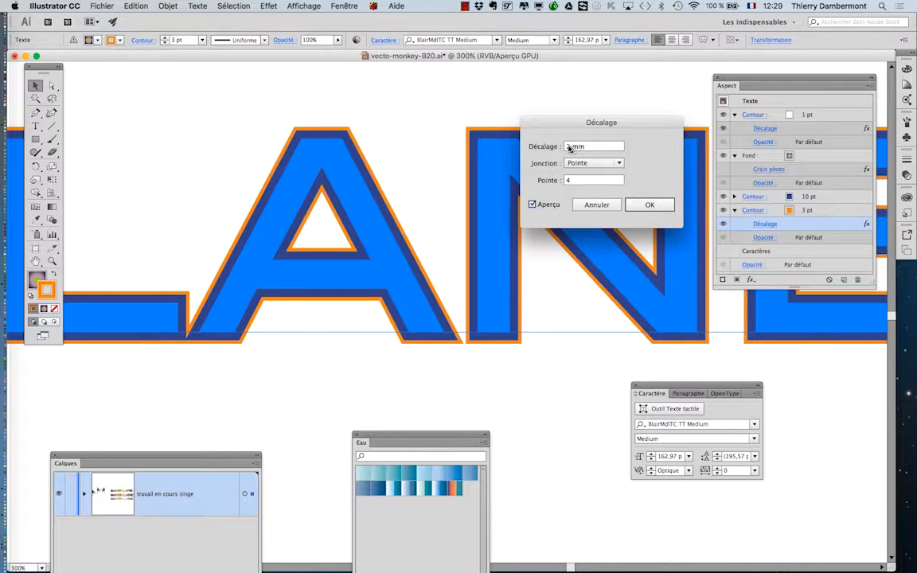
click(564, 148)
key(Up)
key(Tab)
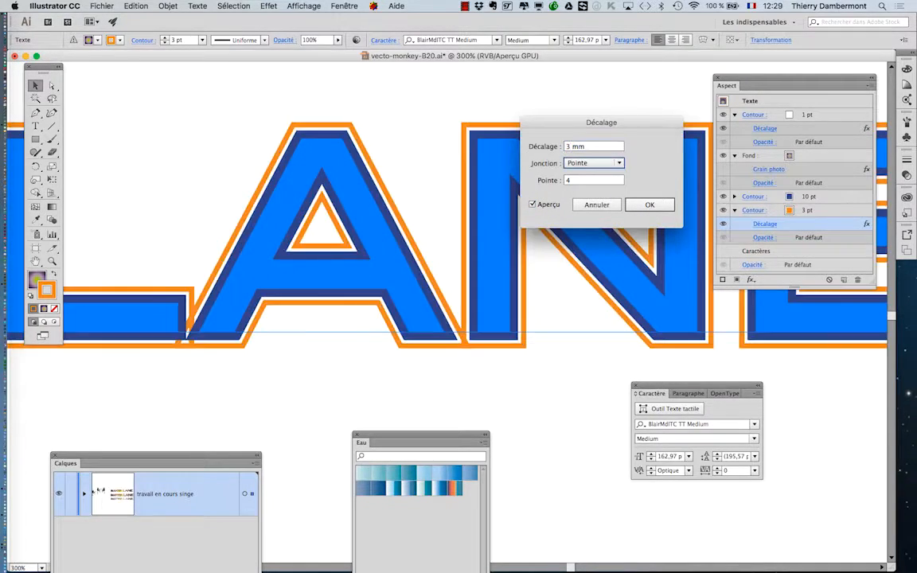
click(645, 204)
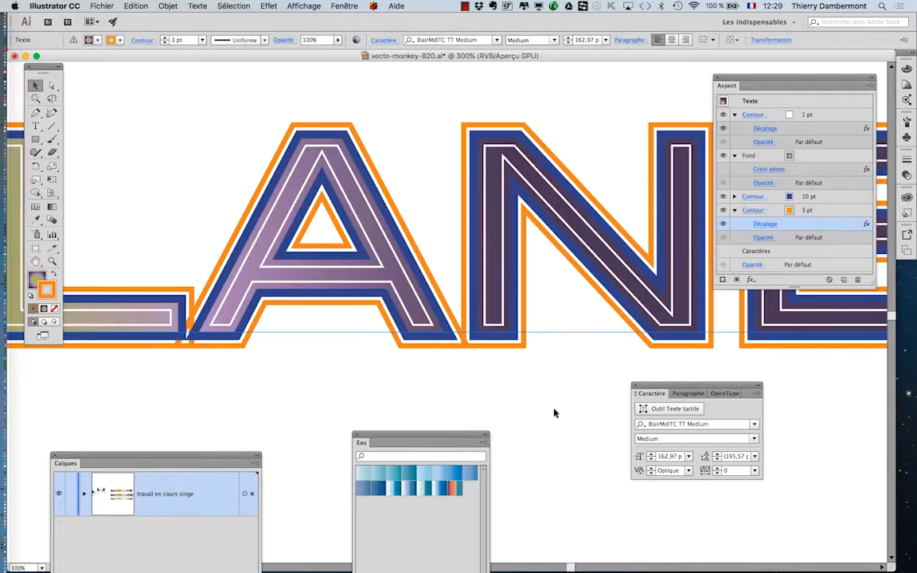
click(556, 403)
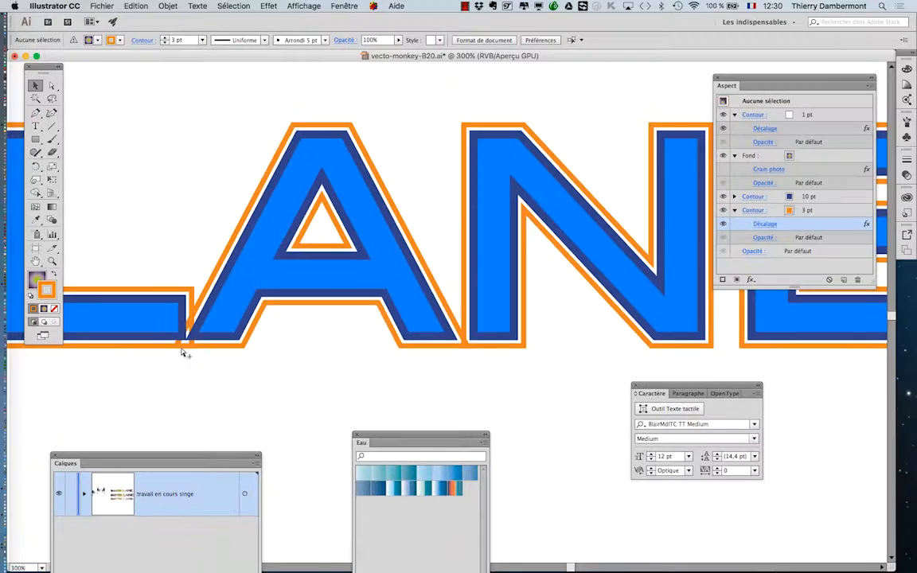
scroll(183, 352, down, 2)
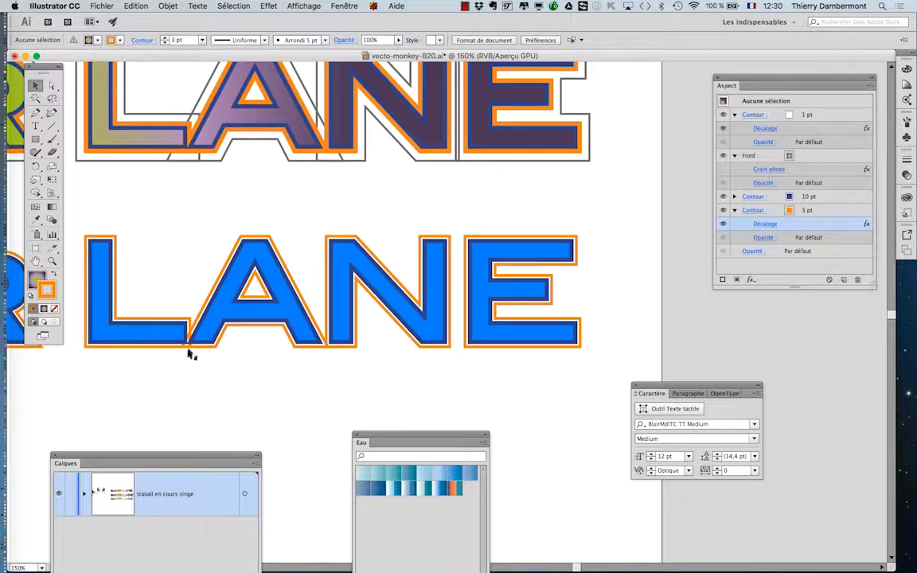
Step: Select the lower BISTER LANE text and examine up close how the orange outlines of the L and A overlap
scroll(174, 365, down, 1)
drag(154, 358, 469, 321)
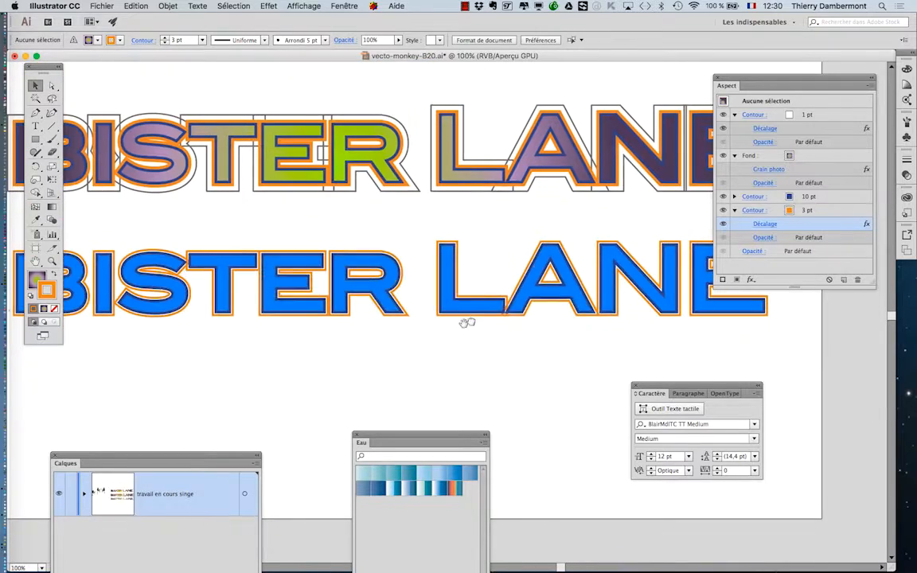
scroll(390, 329, down, 1)
click(341, 324)
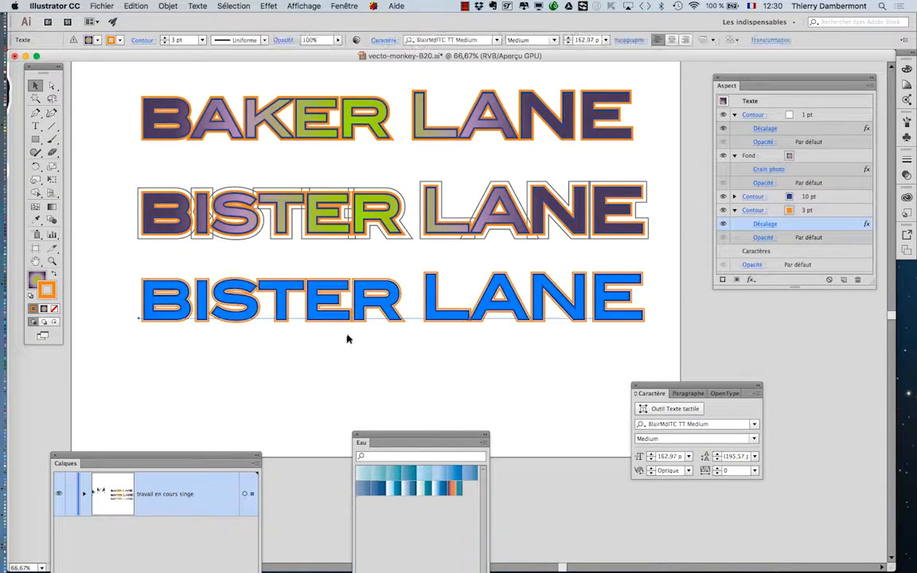
scroll(343, 324, up, 1)
scroll(403, 332, up, 1)
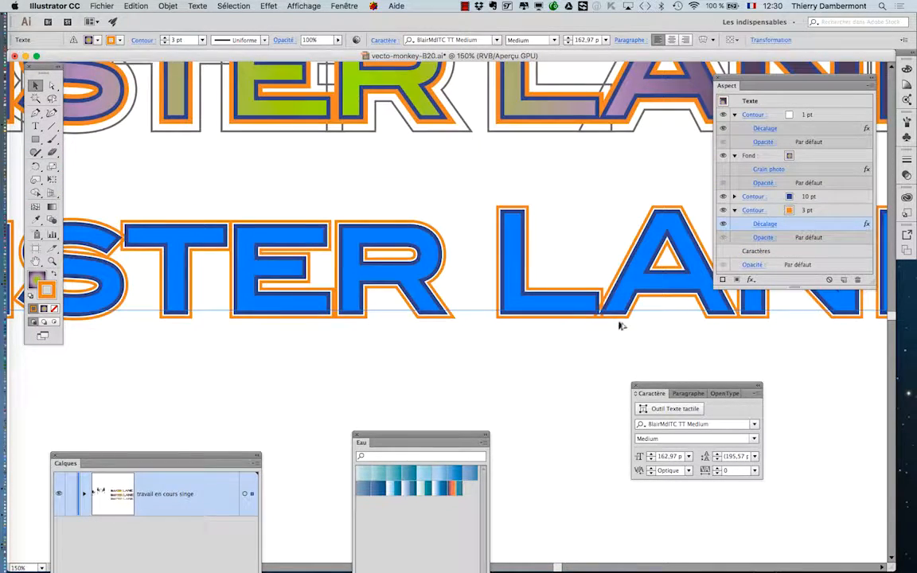
scroll(620, 323, up, 1)
scroll(616, 322, up, 5)
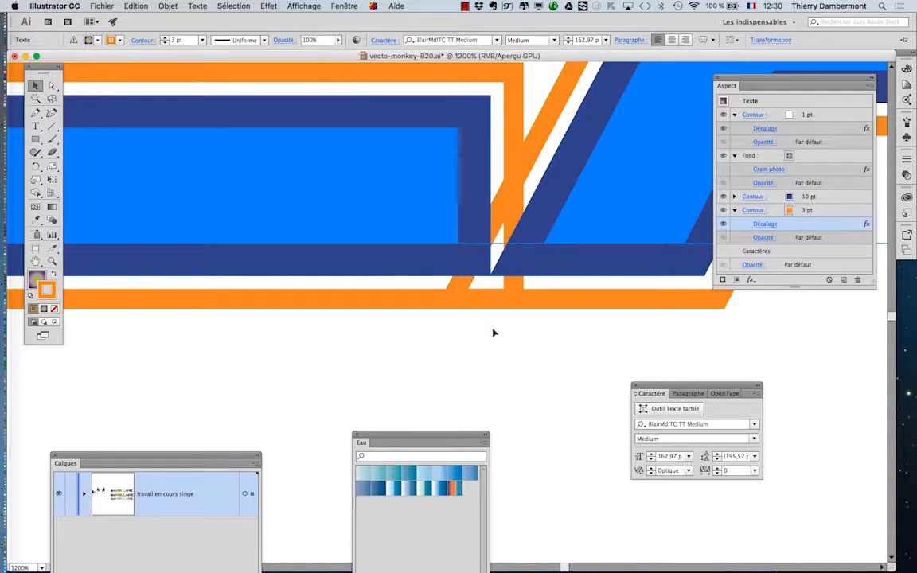
scroll(493, 333, down, 1)
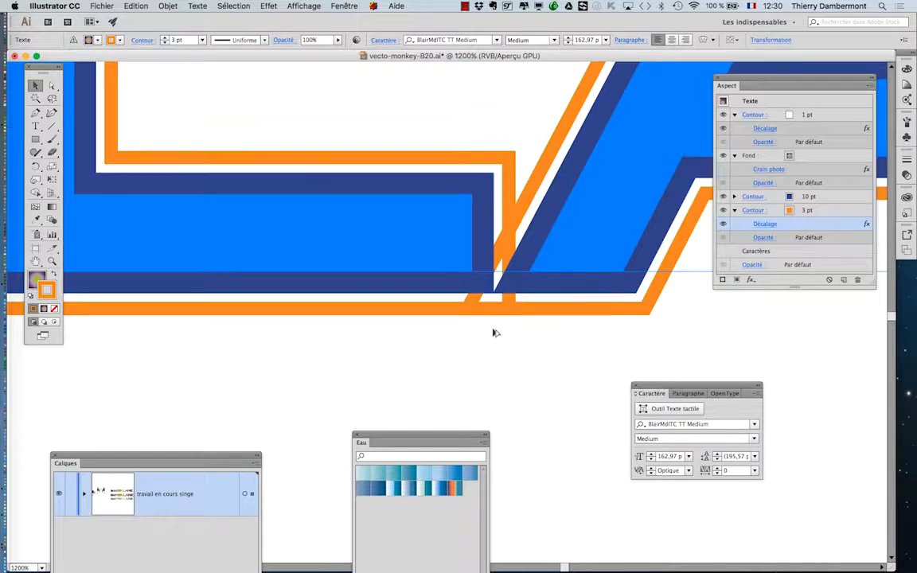
Step: Save the document as vecto-monkey-B21.ai in Adobe Illustrator format, keeping the Illustrator CC version options
click(102, 5)
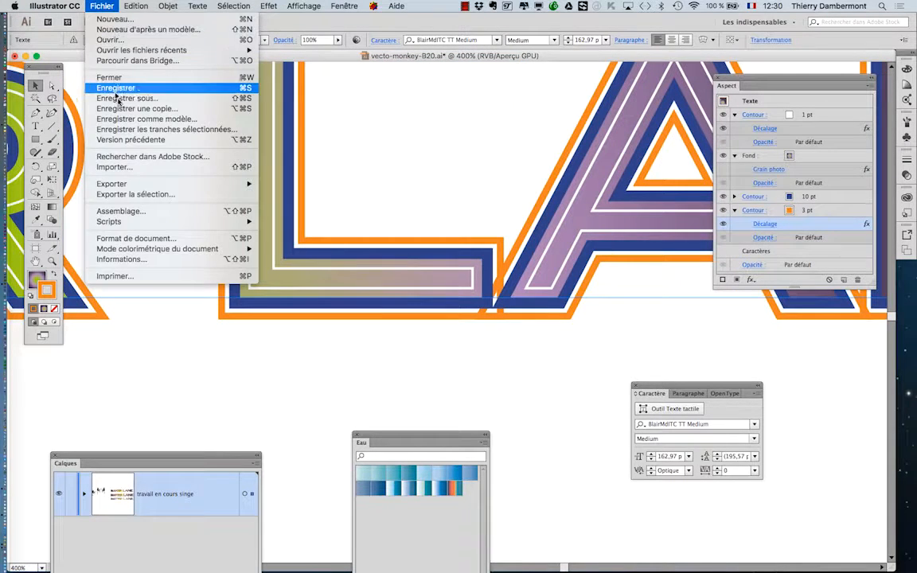
click(151, 98)
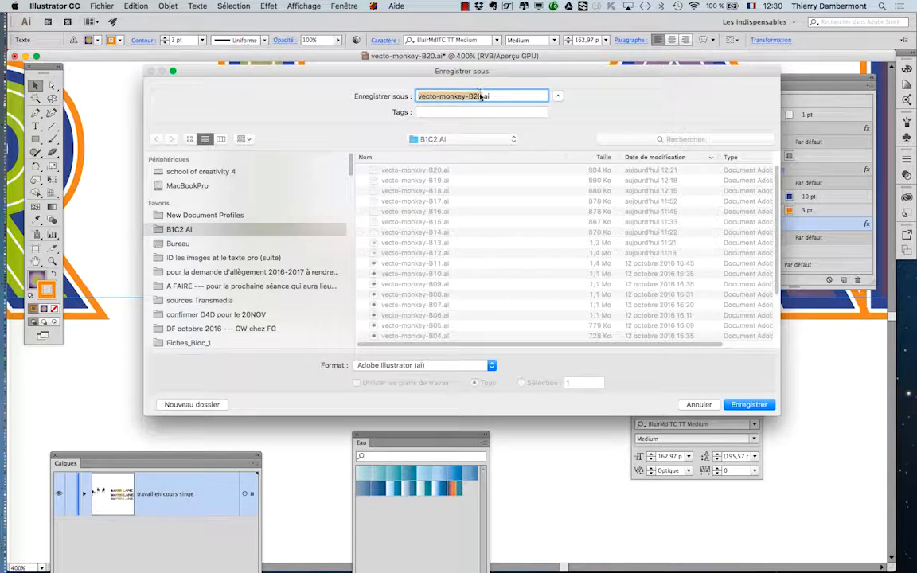
click(480, 96)
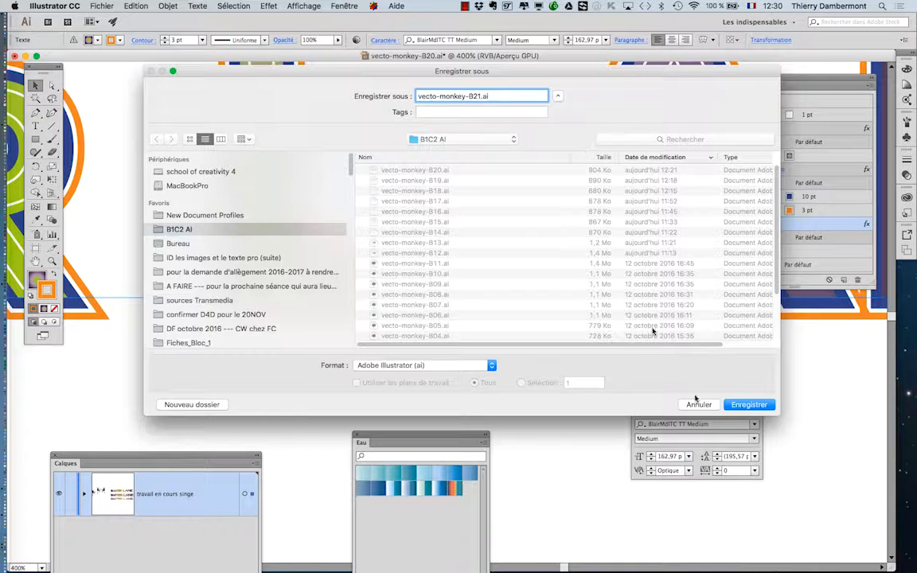
text(1)
click(761, 405)
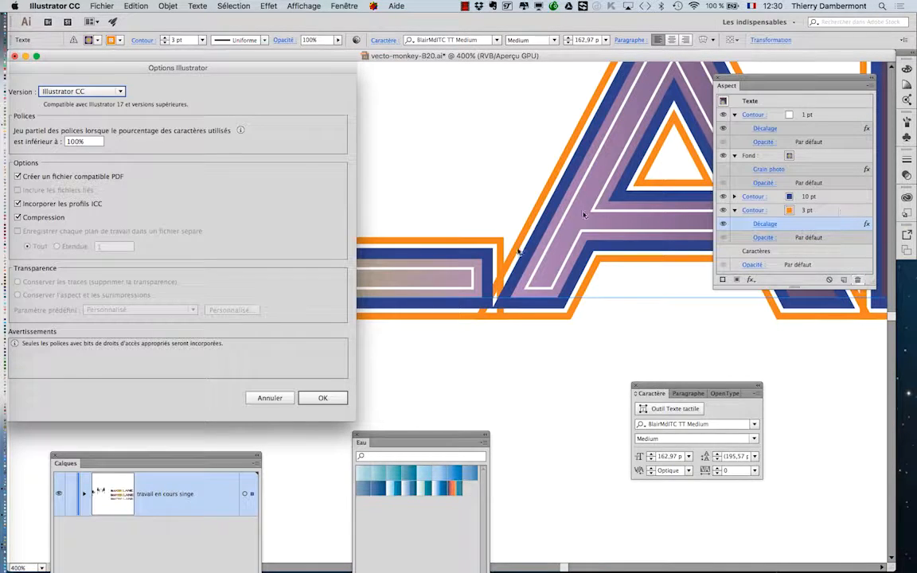
key(Return)
Step: Add a Zigzag effect to the orange 3 pt stroke of the lower BISTER LANE text, with the preview enabled
click(851, 211)
click(268, 5)
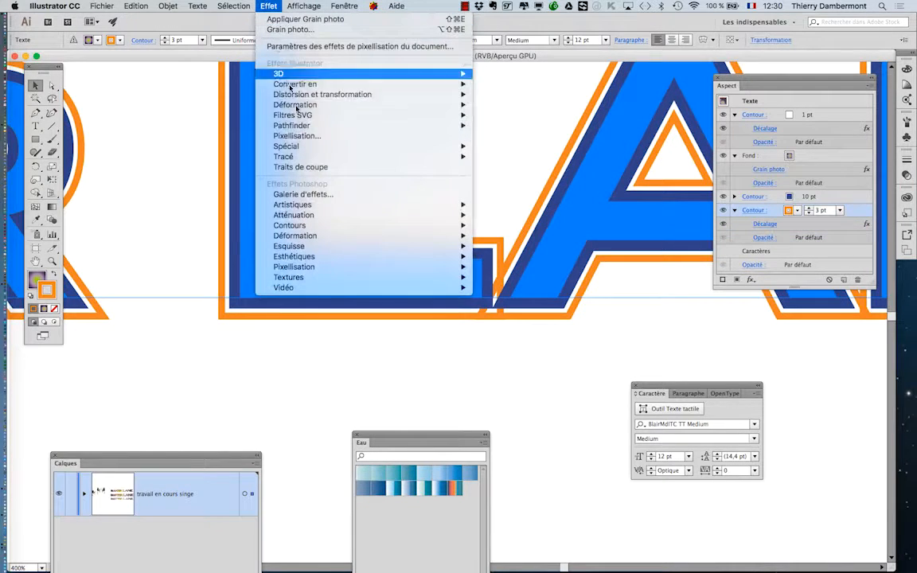
mouse_move(308, 148)
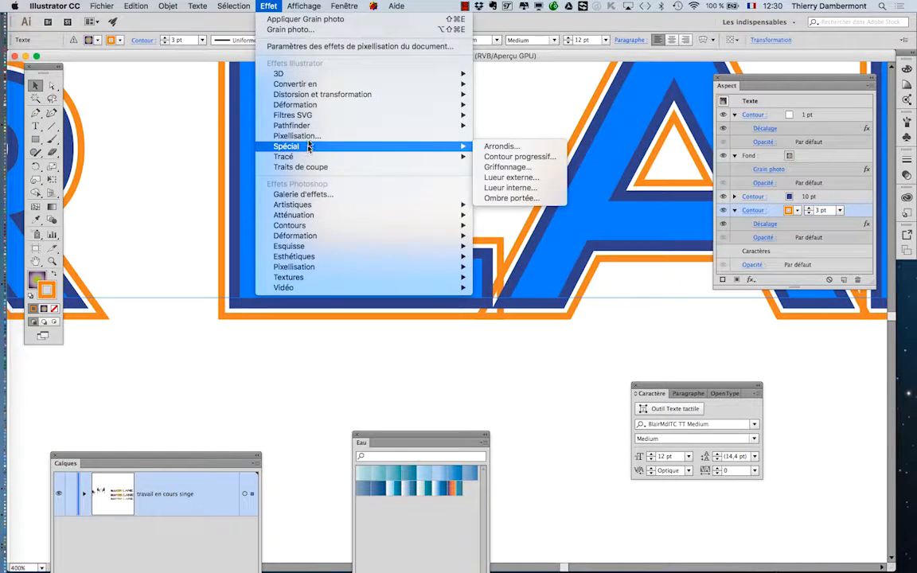
mouse_move(305, 96)
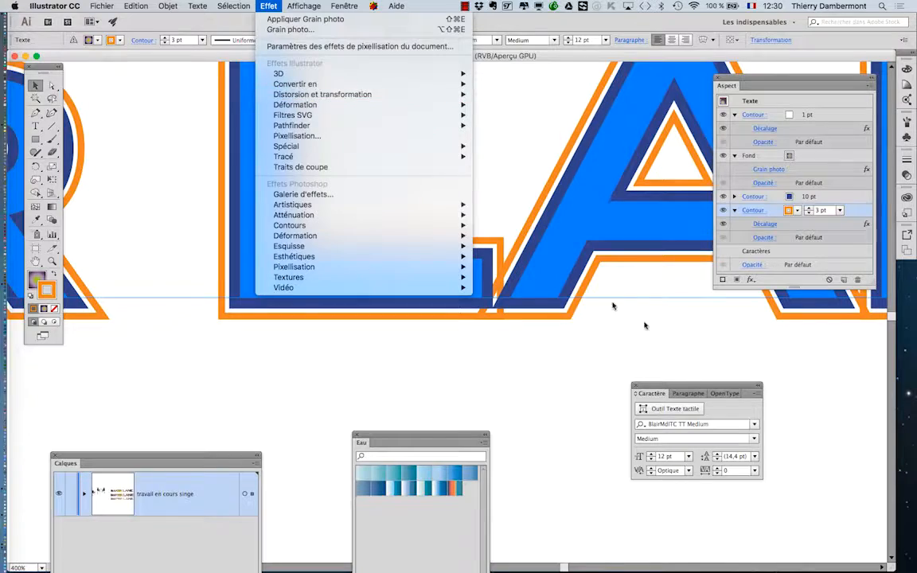
click(646, 324)
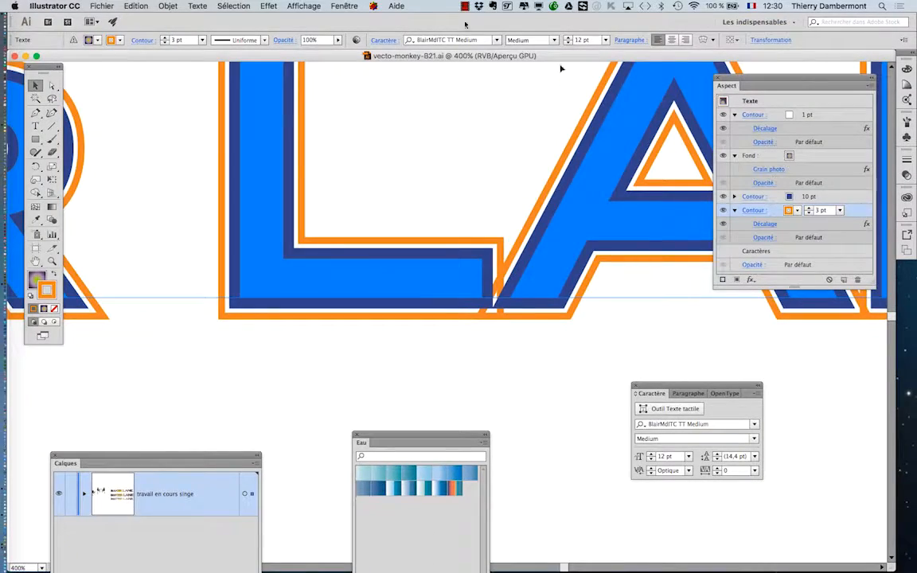
click(276, 5)
mouse_move(297, 97)
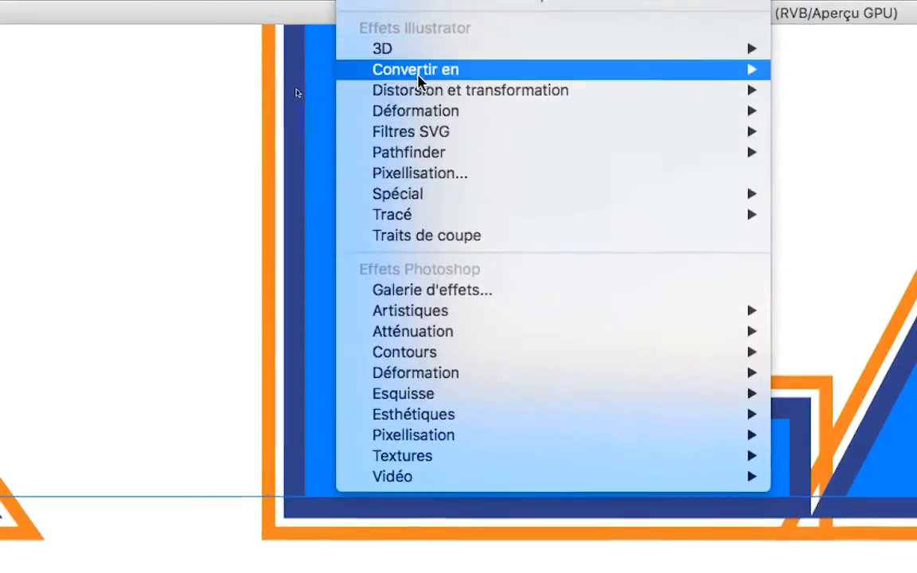
mouse_move(434, 90)
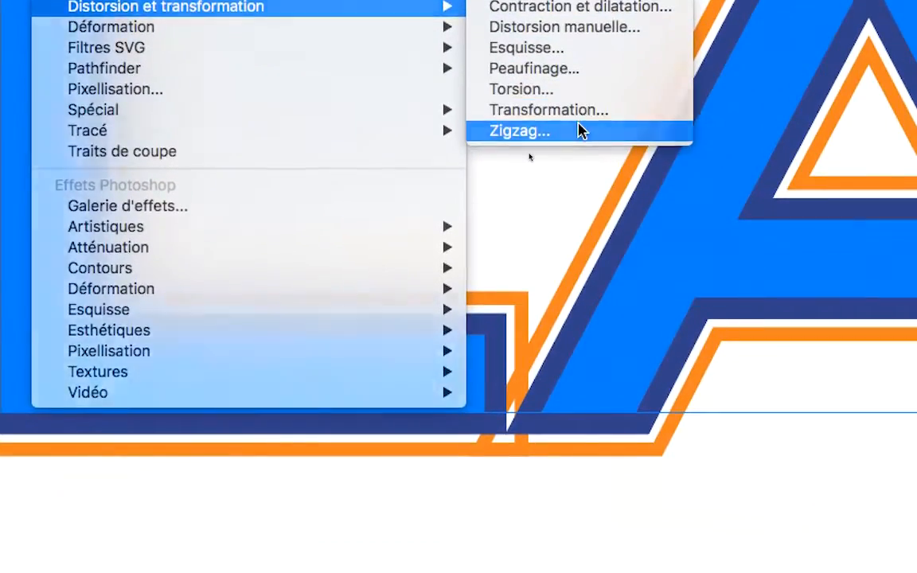
click(582, 131)
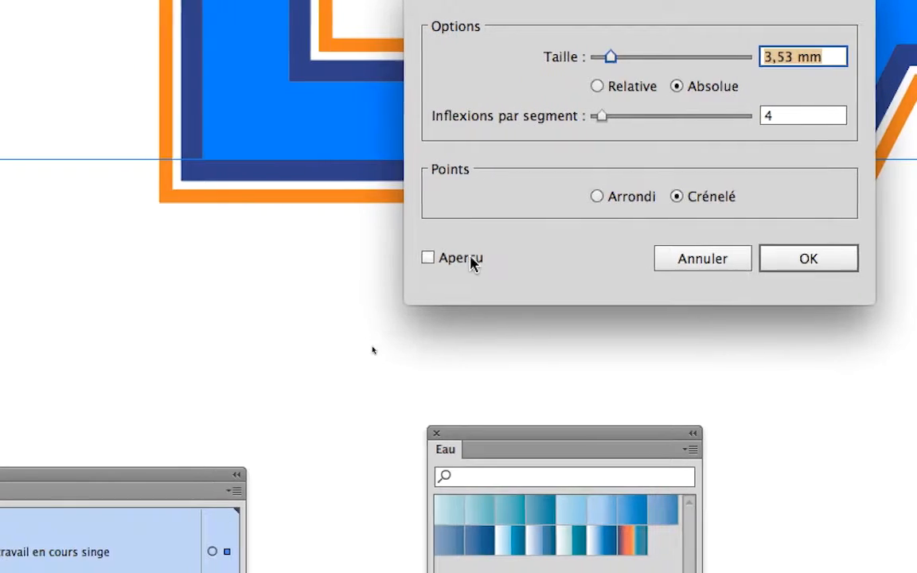
click(268, 508)
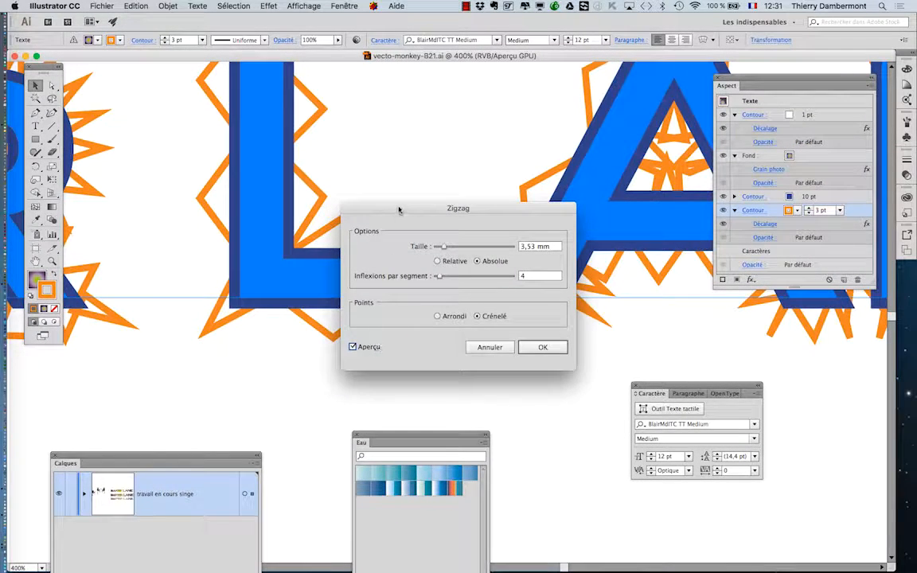
Step: Compare the Zigzag's rounded and jagged points, then apply it with Arrondi points, a 0 mm absolute size and 5 inflections per segment
drag(406, 187, 655, 223)
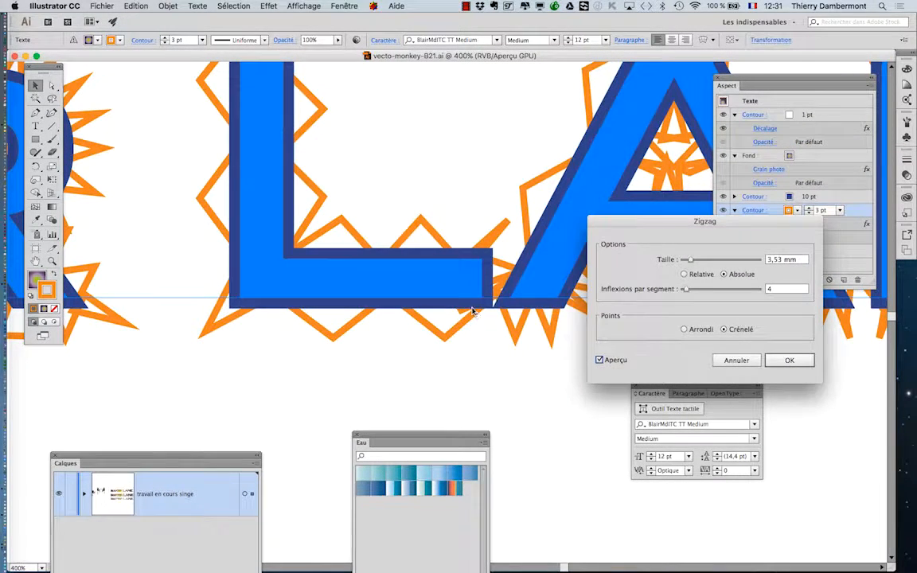
click(700, 331)
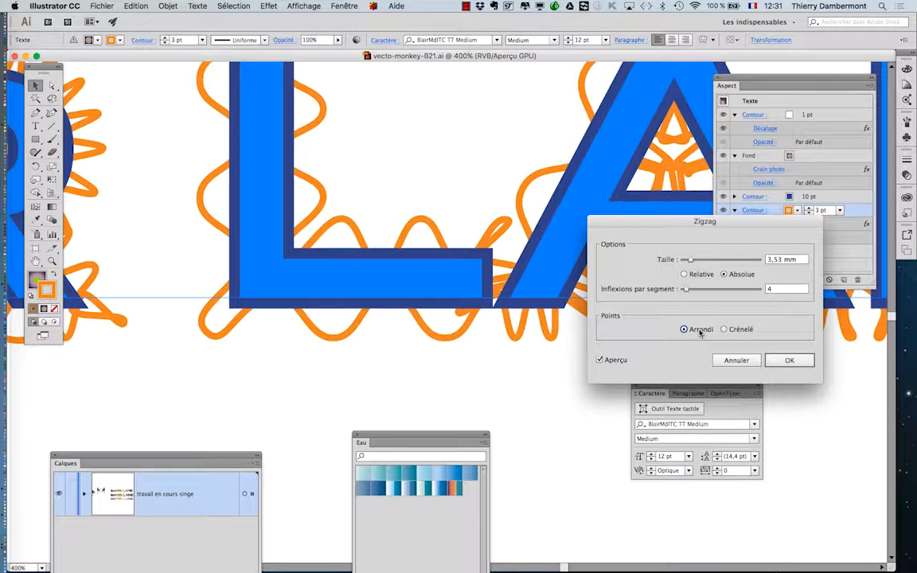
click(725, 330)
click(685, 329)
drag(689, 259, 687, 292)
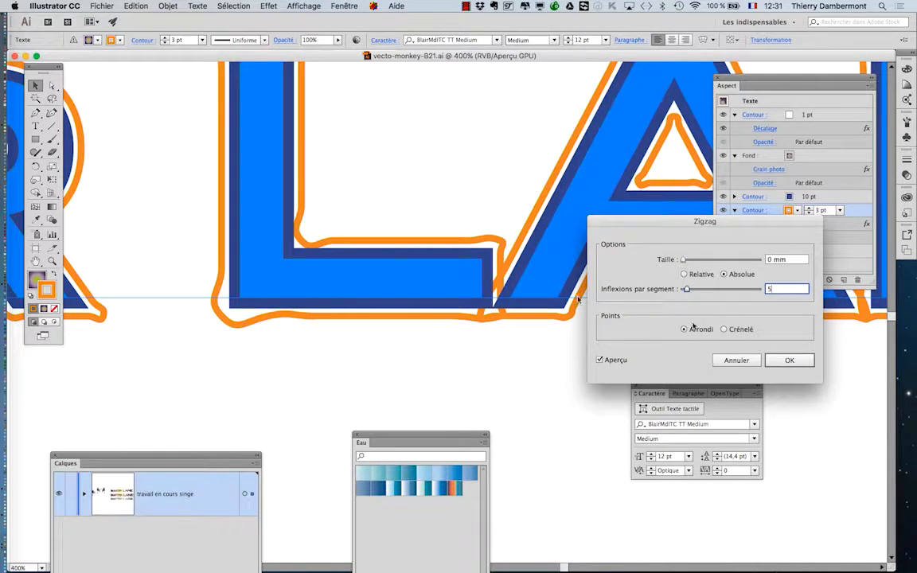
click(787, 360)
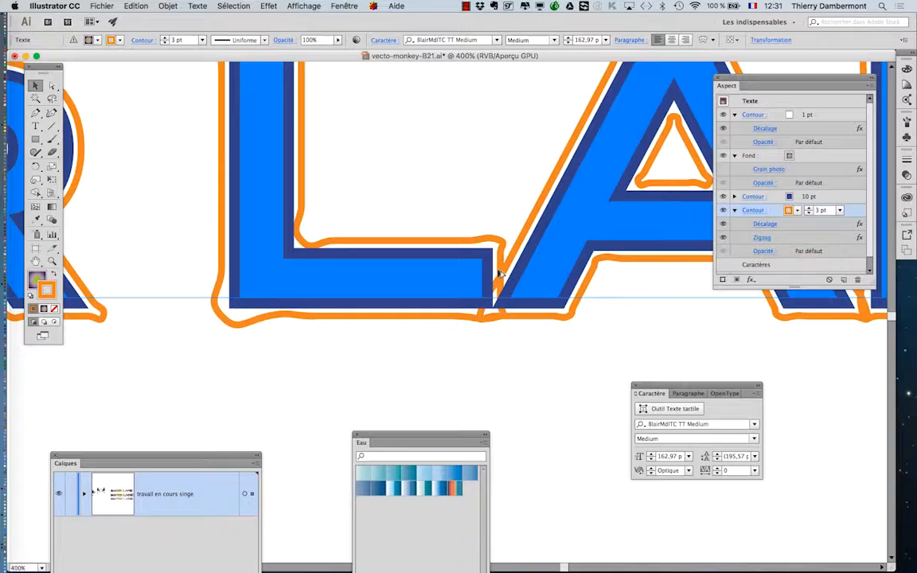
Step: Reduce the weight of the zigzagged orange stroke to 2 pt and deselect the text
scroll(497, 287, down, 2)
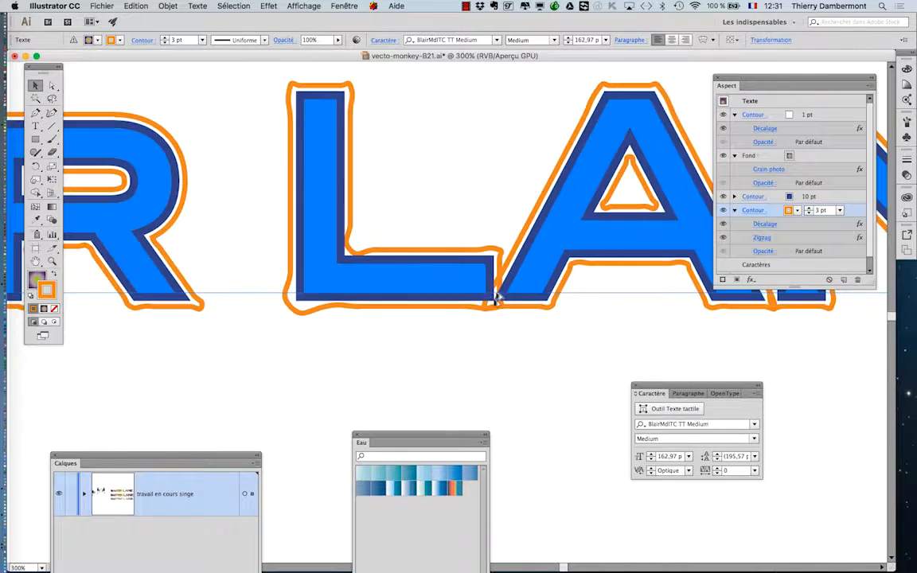
click(518, 373)
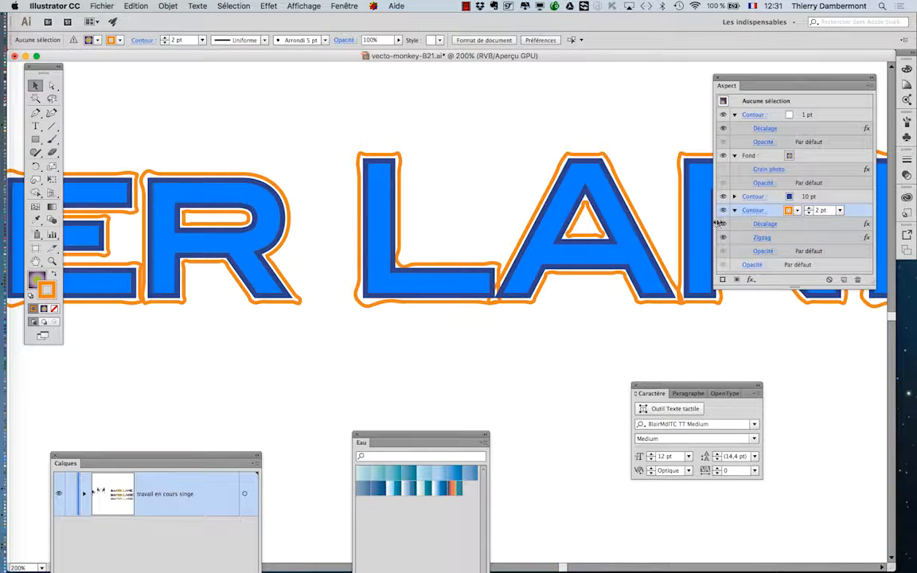
click(566, 267)
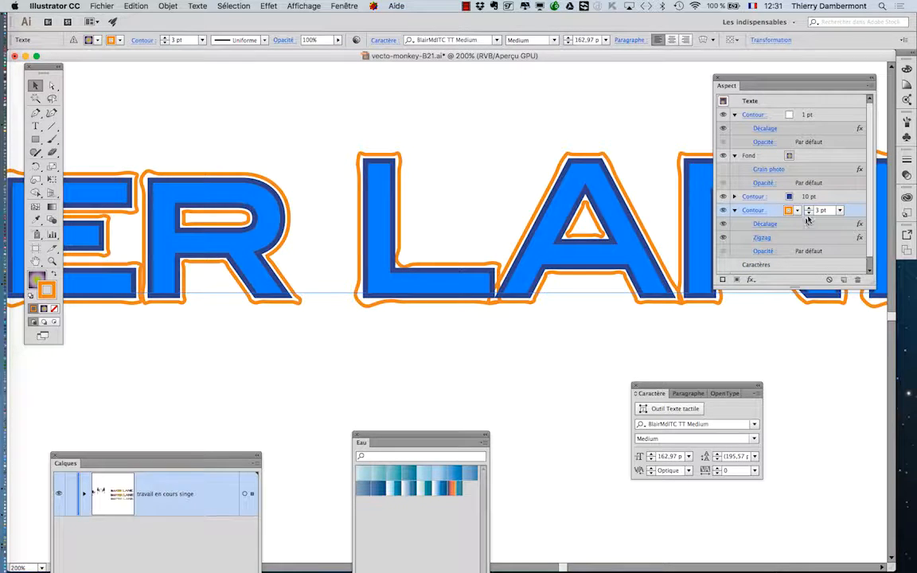
click(809, 212)
click(525, 399)
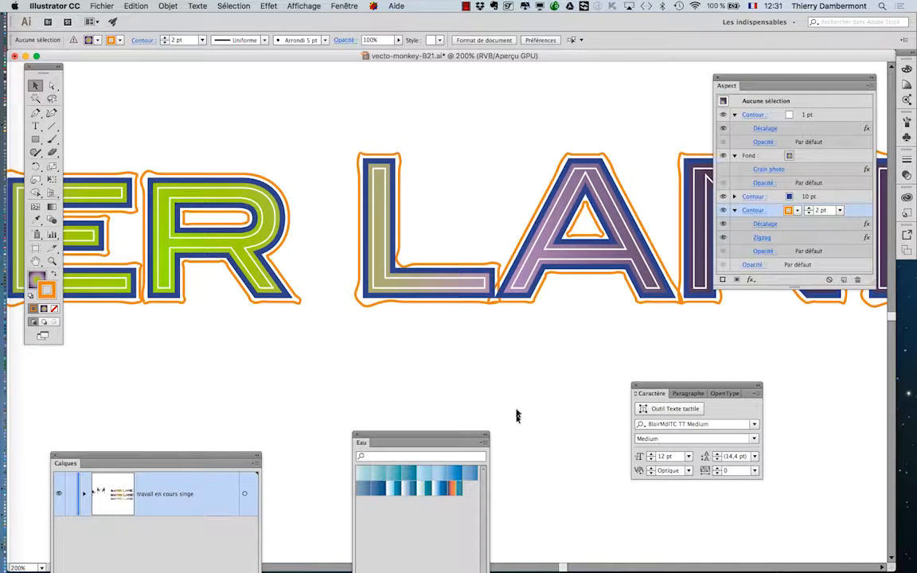
click(798, 212)
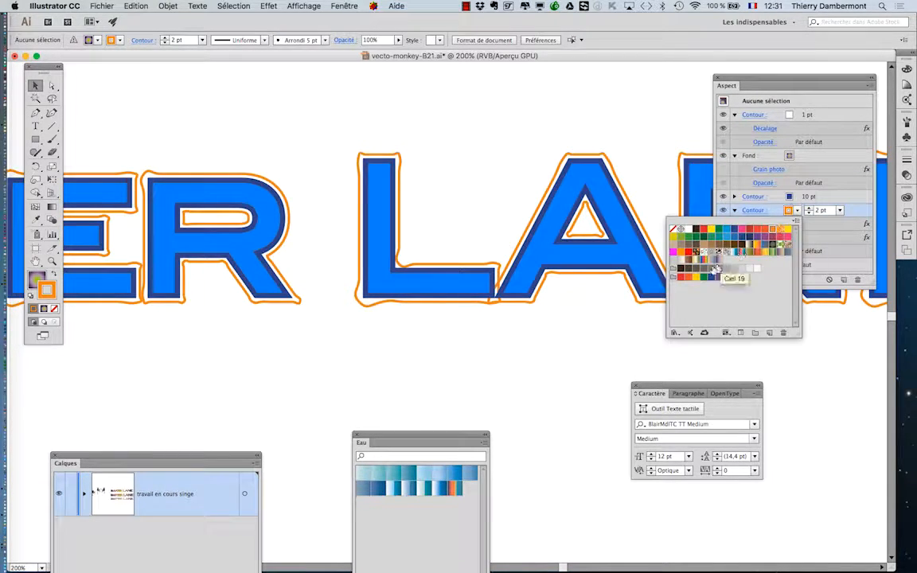
click(680, 230)
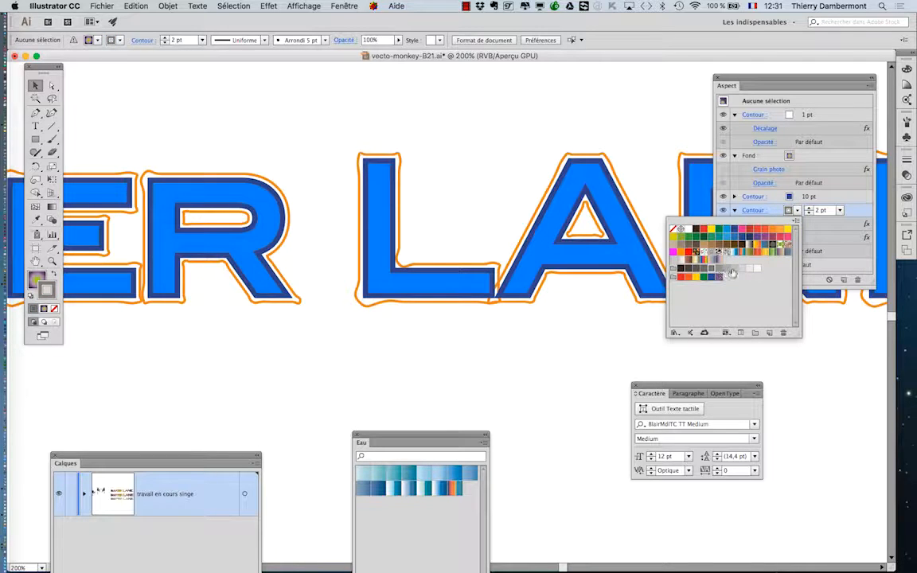
click(518, 303)
Step: Reselect the lower BISTER LANE text and recolour its orange outer stroke with a medium grey swatch
click(521, 302)
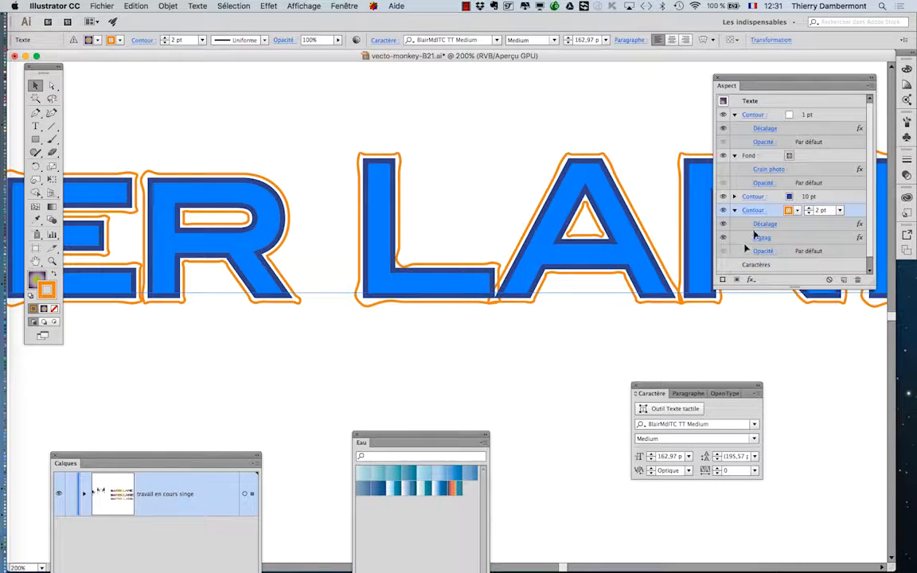
click(799, 213)
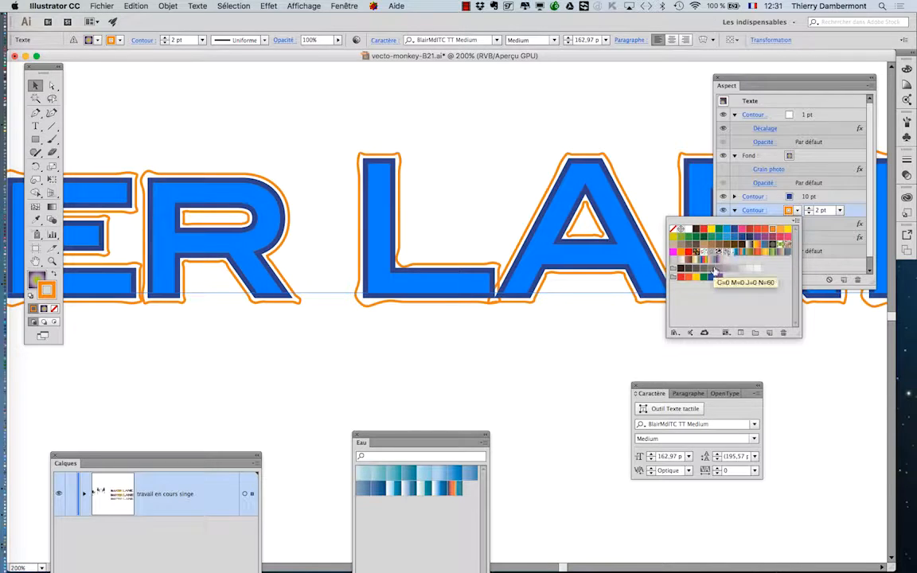
click(719, 269)
click(565, 360)
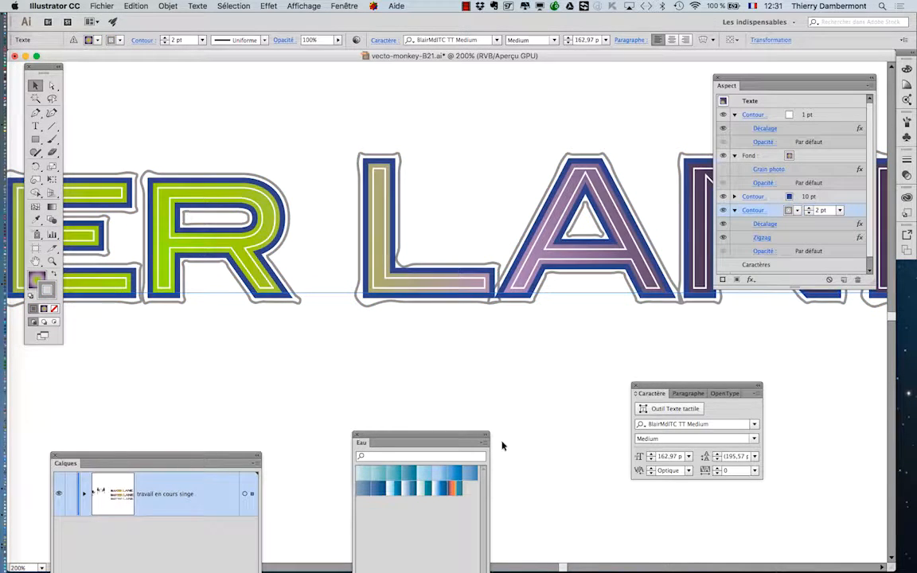
Step: Duplicate the lower BISTER LANE text straight down into the empty area beneath it and deselect the copy
scroll(503, 446, down, 2)
scroll(502, 446, down, 1)
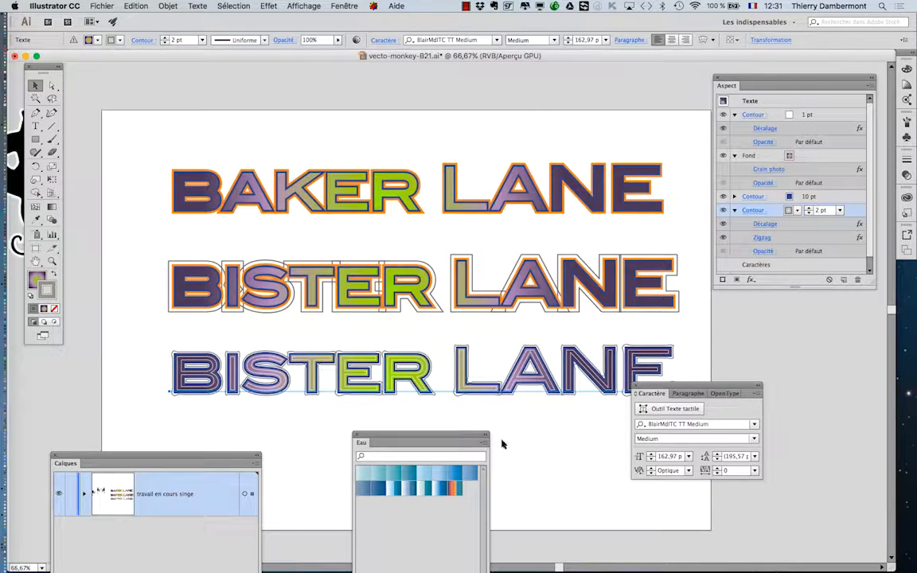
drag(388, 317, 395, 165)
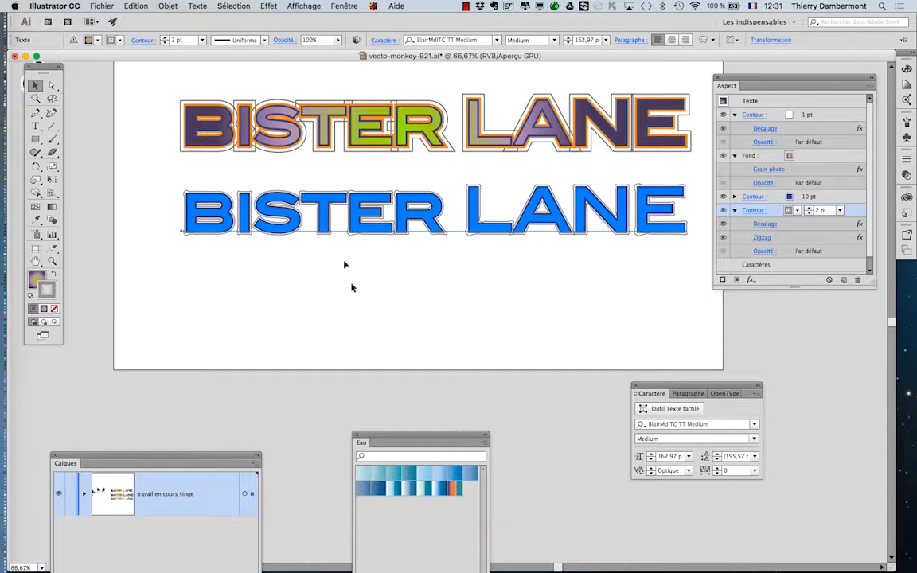
click(360, 336)
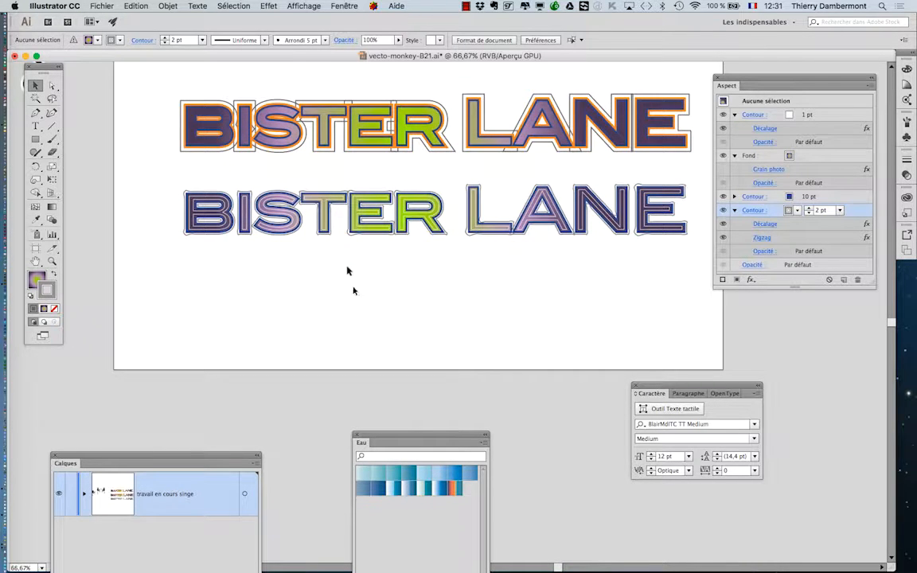
click(348, 235)
drag(354, 238, 354, 321)
click(355, 347)
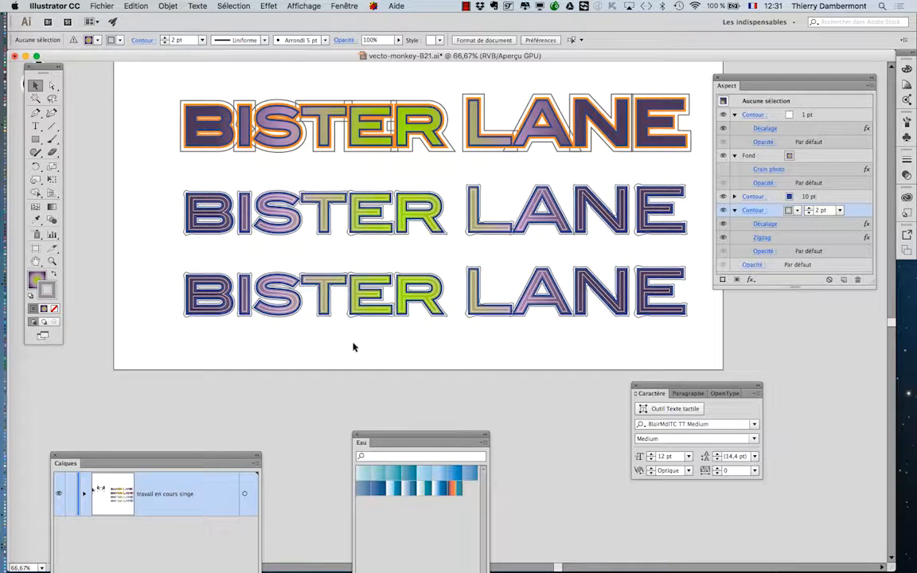
Step: Save the document as vecto-monkey-B22.ai in Illustrator CC format, keeping the default save options
click(102, 7)
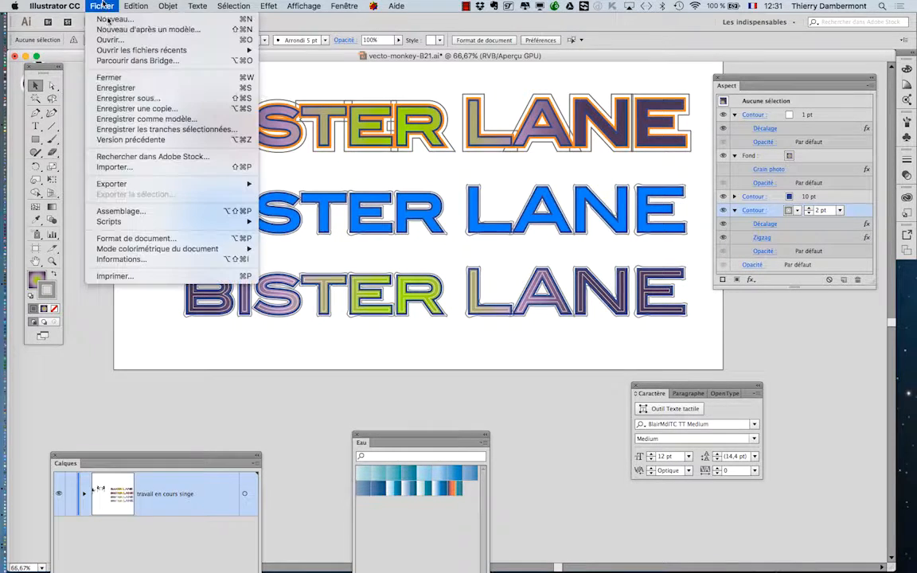
click(131, 98)
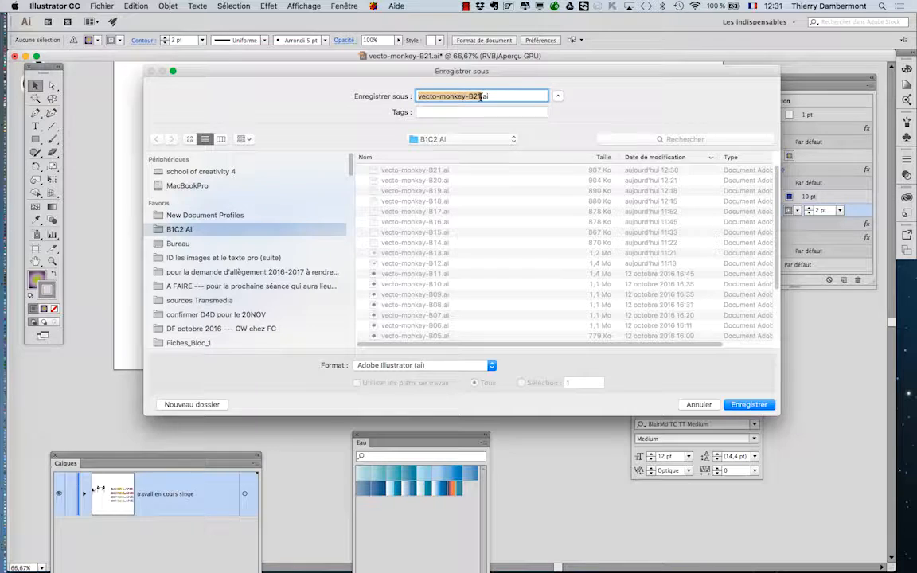
click(480, 96)
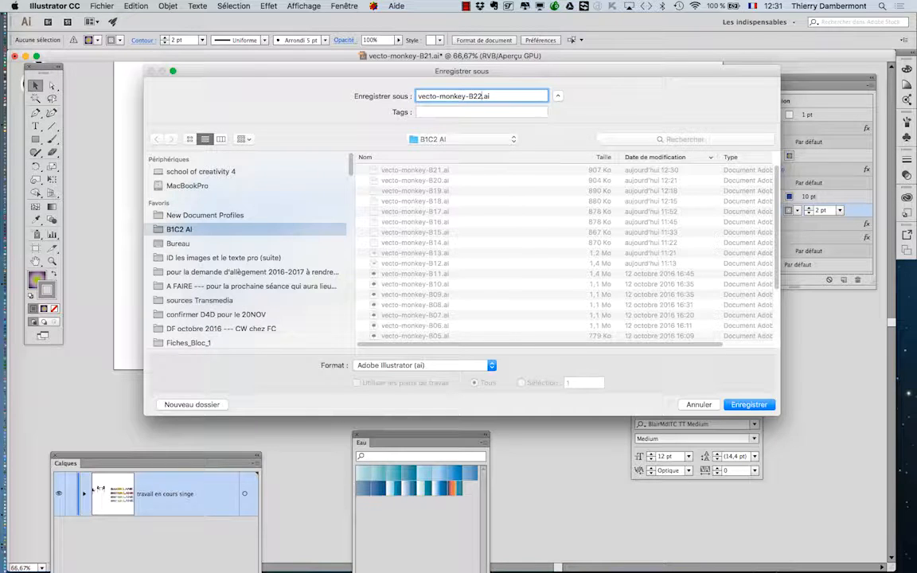
click(748, 404)
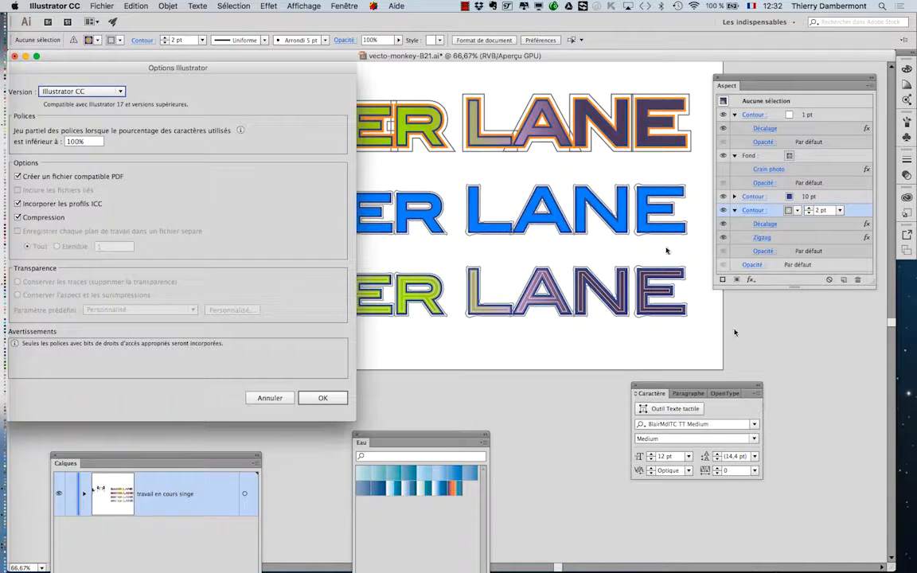
key(Return)
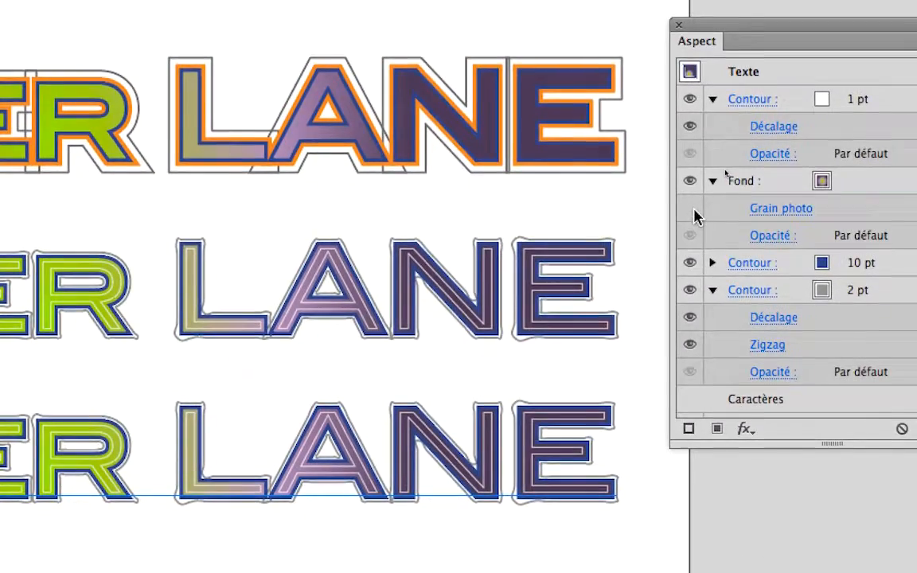
Step: Turn the Grain photo effect on for the fill of the bottom BISTER LANE text and inspect the grain up close
click(694, 211)
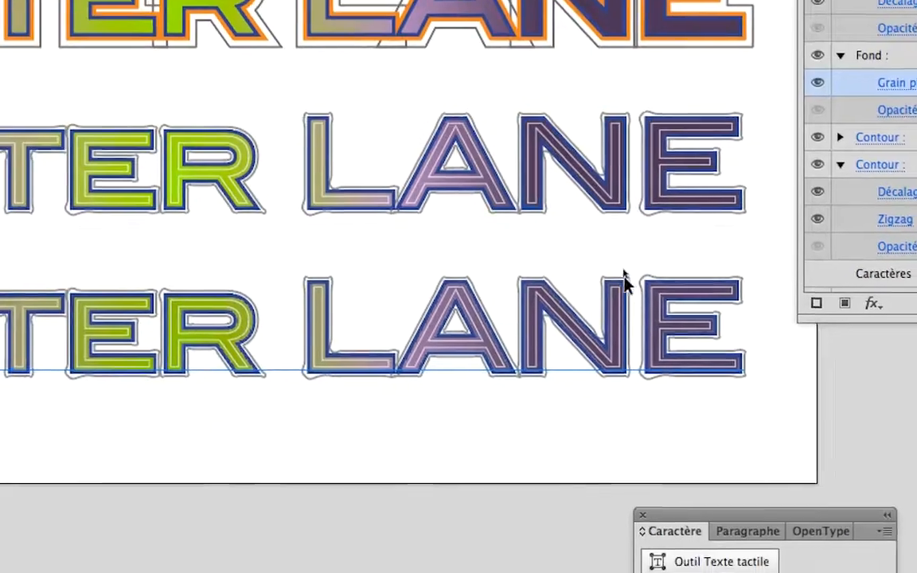
drag(483, 424, 484, 425)
scroll(617, 290, up, 2)
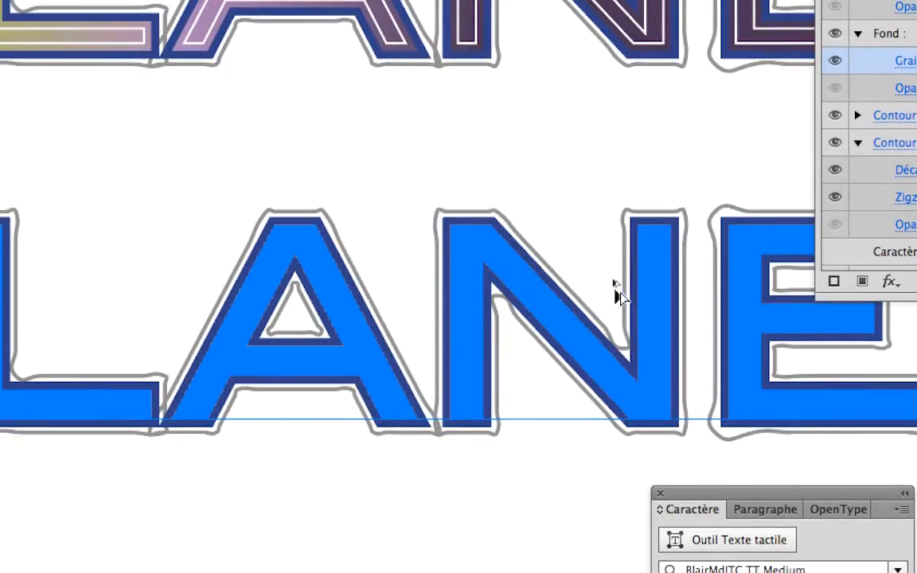
scroll(602, 231, up, 1)
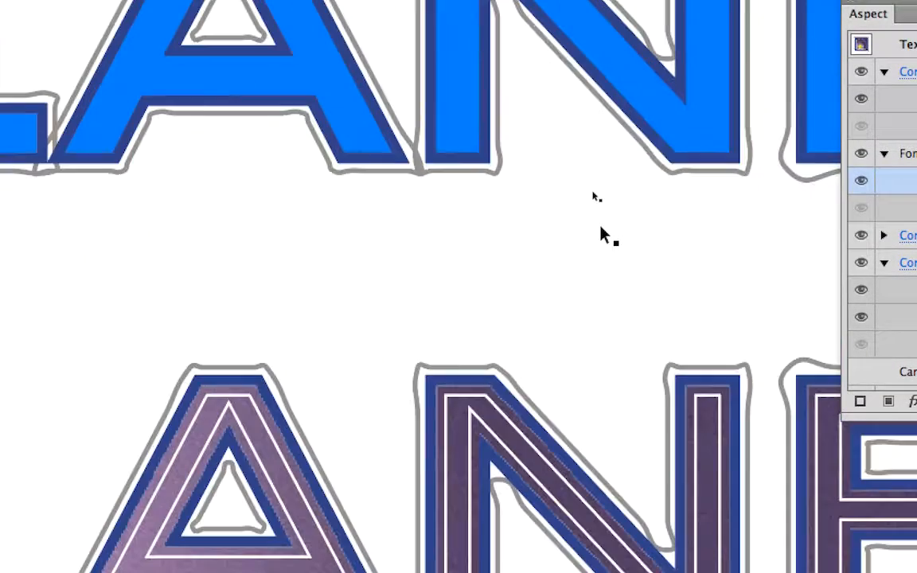
scroll(601, 235, up, 1)
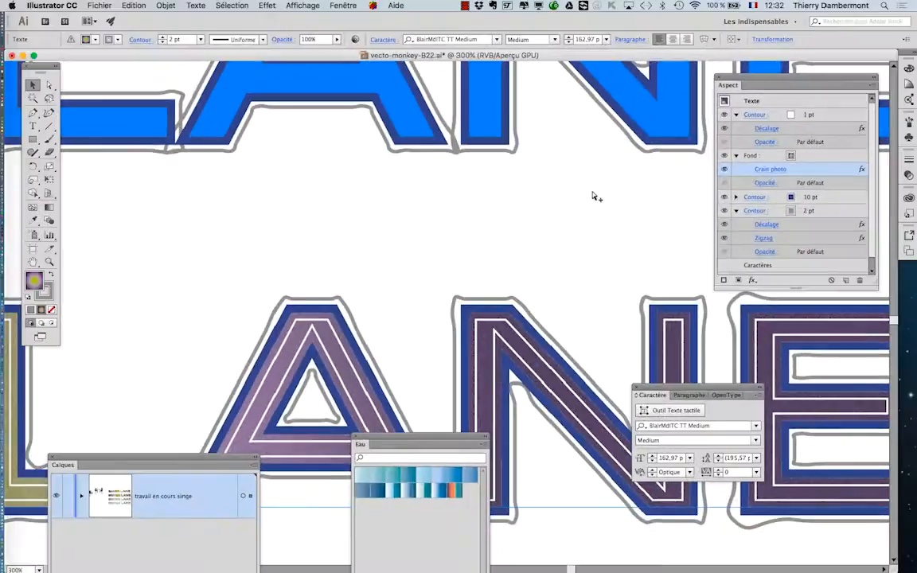
scroll(544, 224, down, 4)
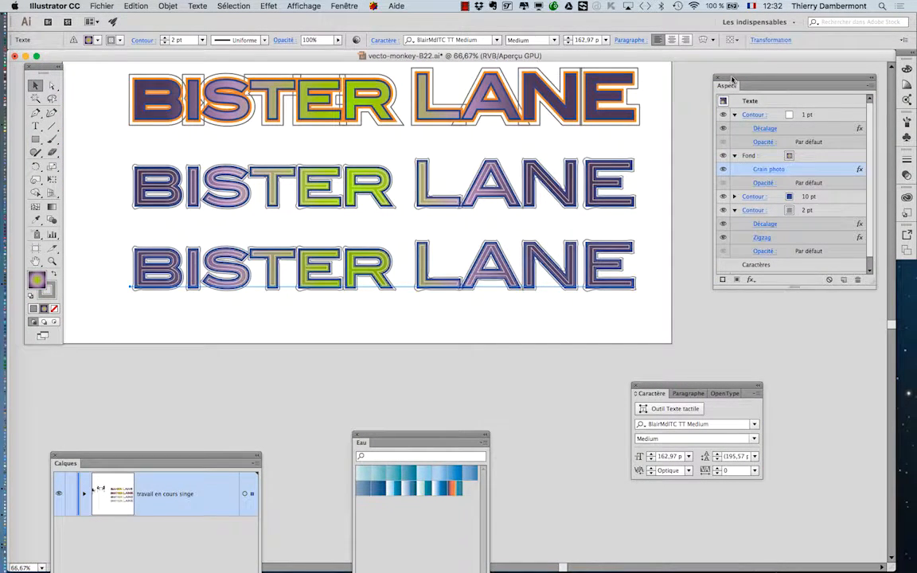
Step: Enlarge the Aspect panel to show the bottom text's full appearance, and save that appearance as a new graphic style
drag(732, 79, 700, 76)
drag(842, 277, 850, 344)
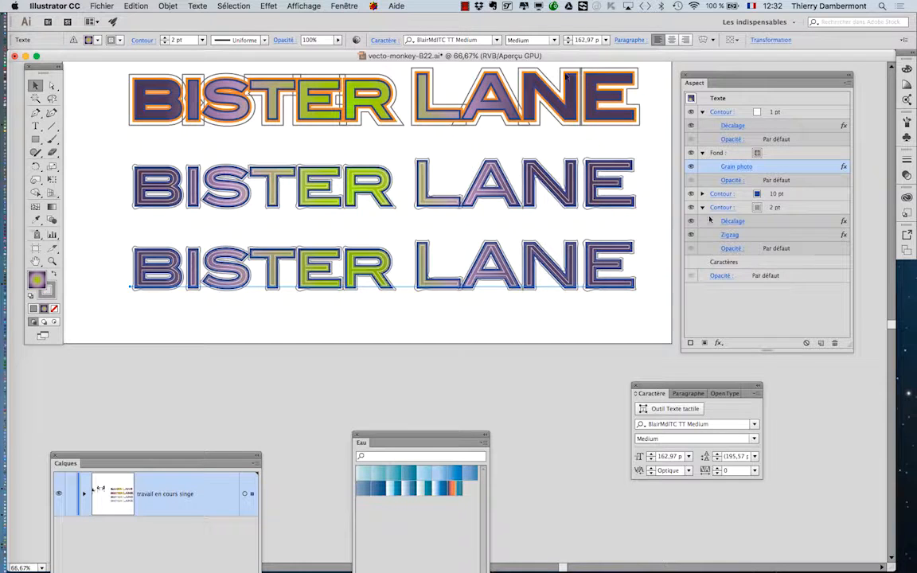
click(343, 6)
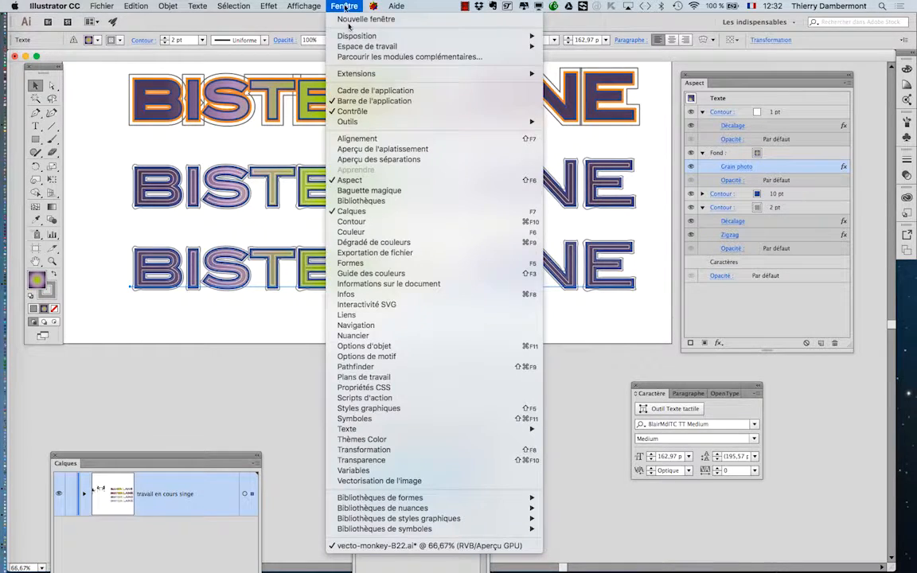
click(378, 411)
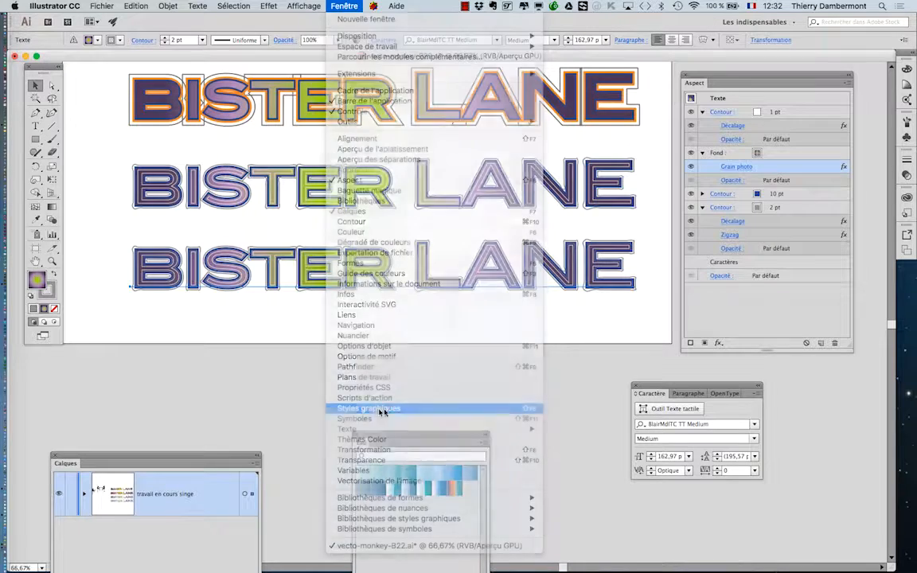
drag(824, 194, 231, 327)
click(877, 187)
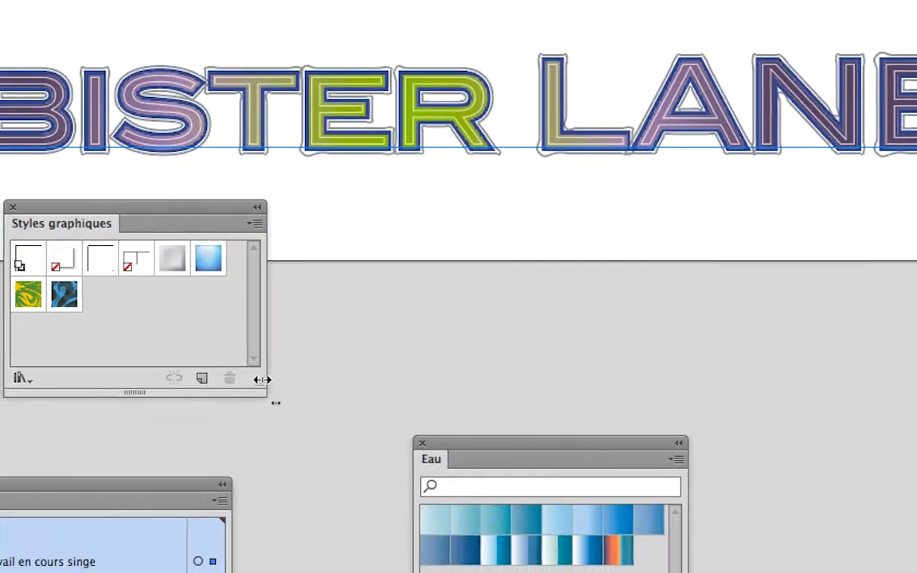
drag(273, 404, 272, 419)
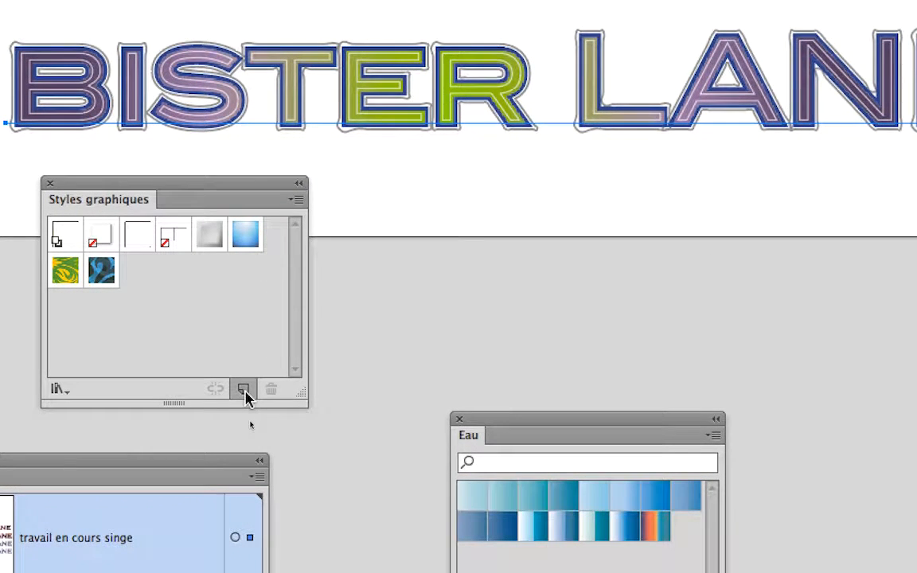
click(245, 391)
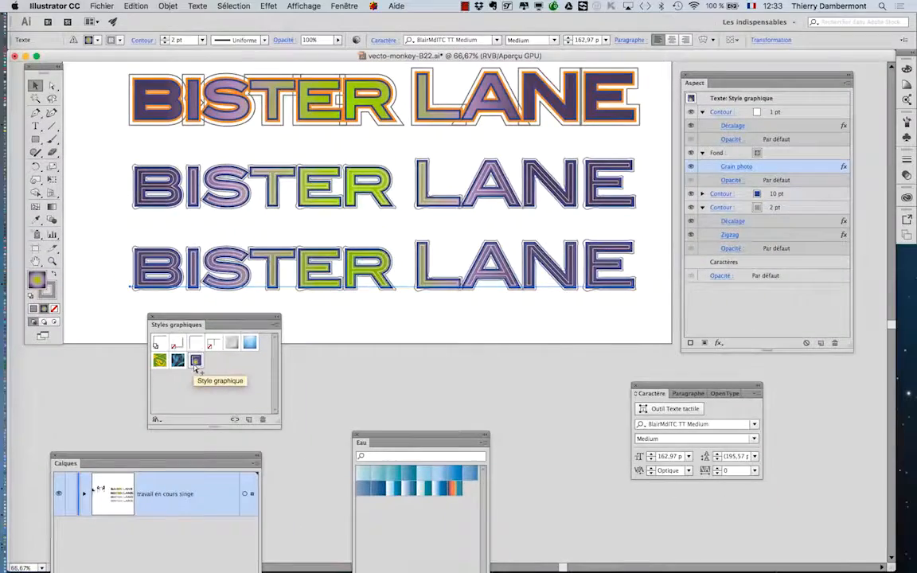
Step: Move the nearest black monkey silhouette to the empty area right of the artboard and apply the new graphic style to it
scroll(251, 253, down, 1)
scroll(250, 253, down, 1)
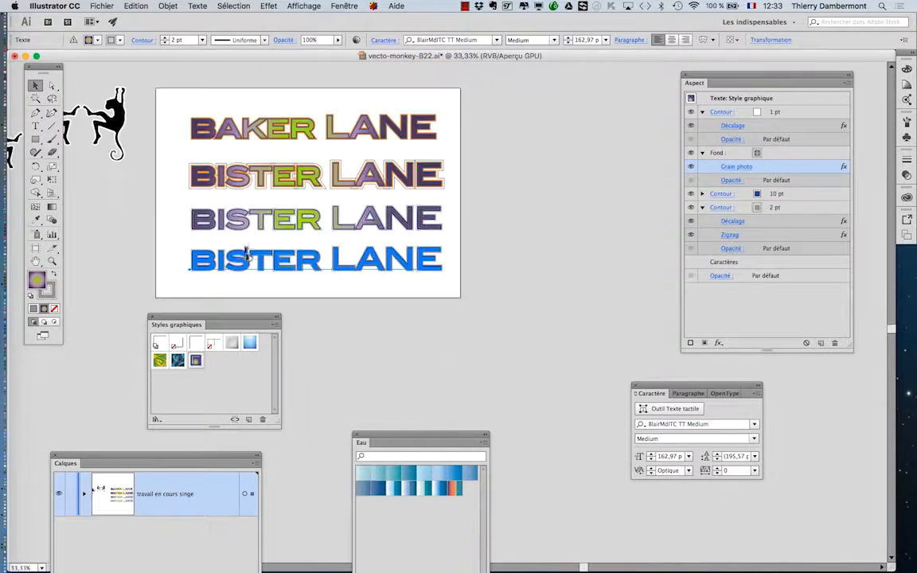
drag(116, 121, 521, 210)
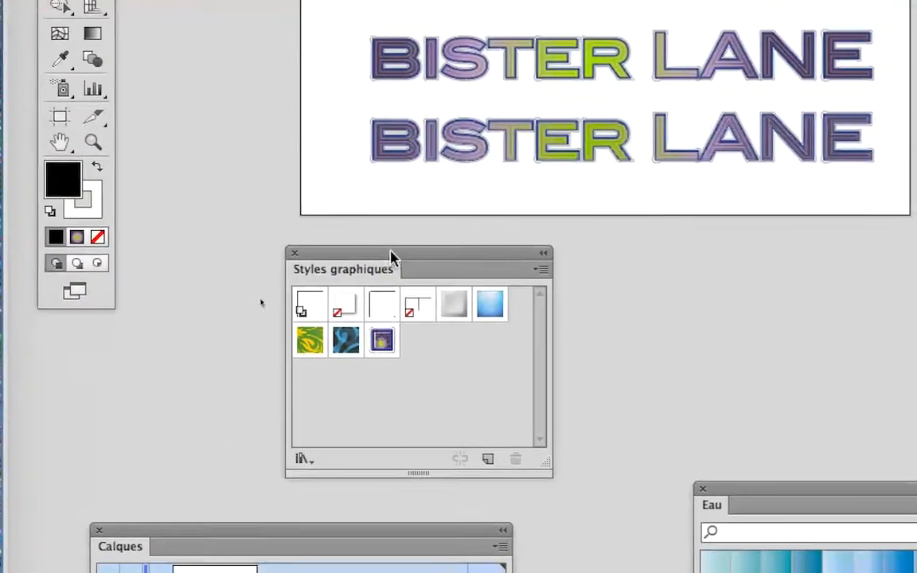
drag(390, 253, 525, 103)
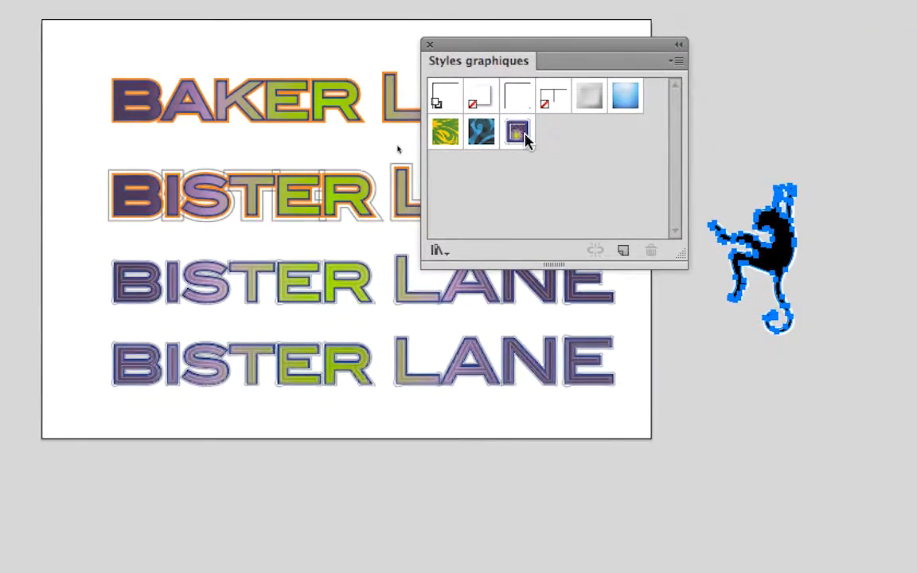
click(527, 137)
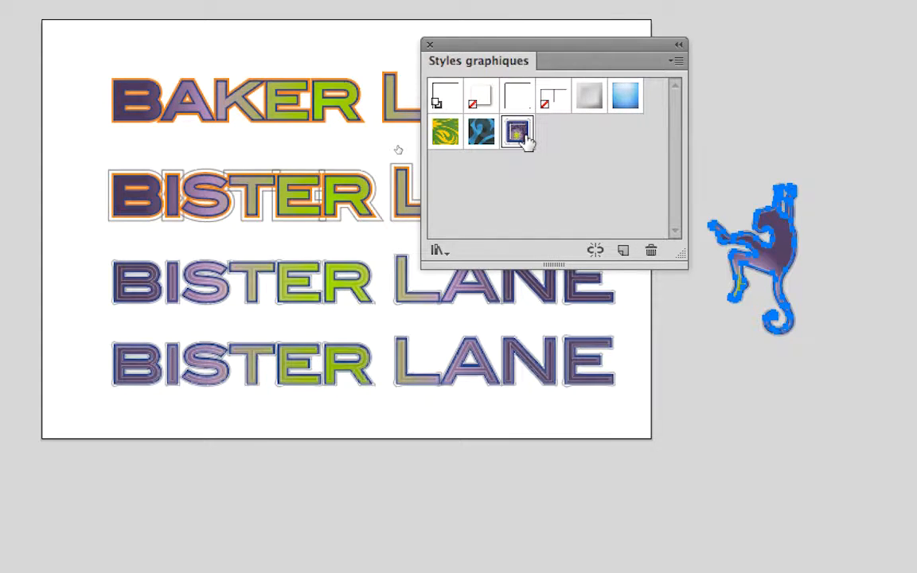
Step: Move the styled monkey beneath the bottom BISTER LANE text and extend the artboard downward around it, to about 570 mm high
click(763, 171)
drag(608, 231, 298, 465)
drag(502, 261, 501, 261)
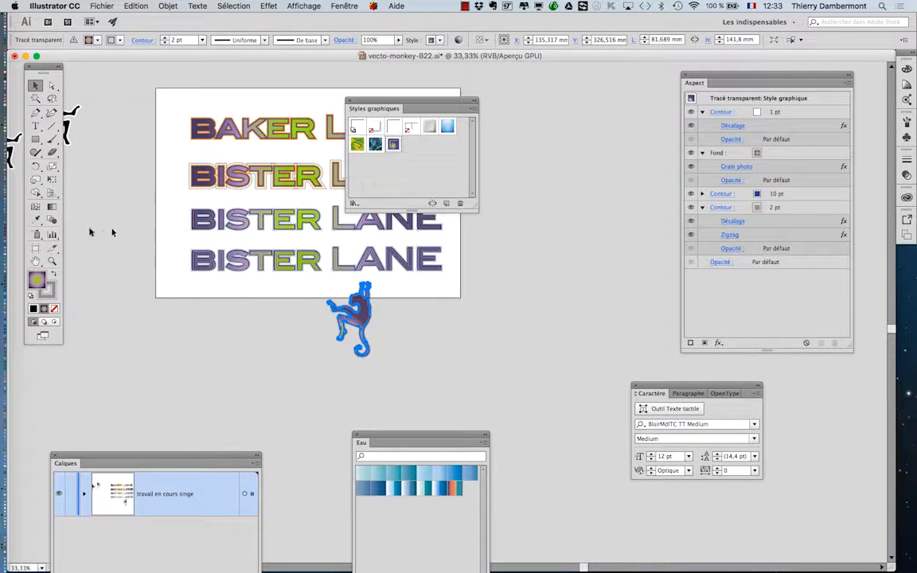
click(36, 249)
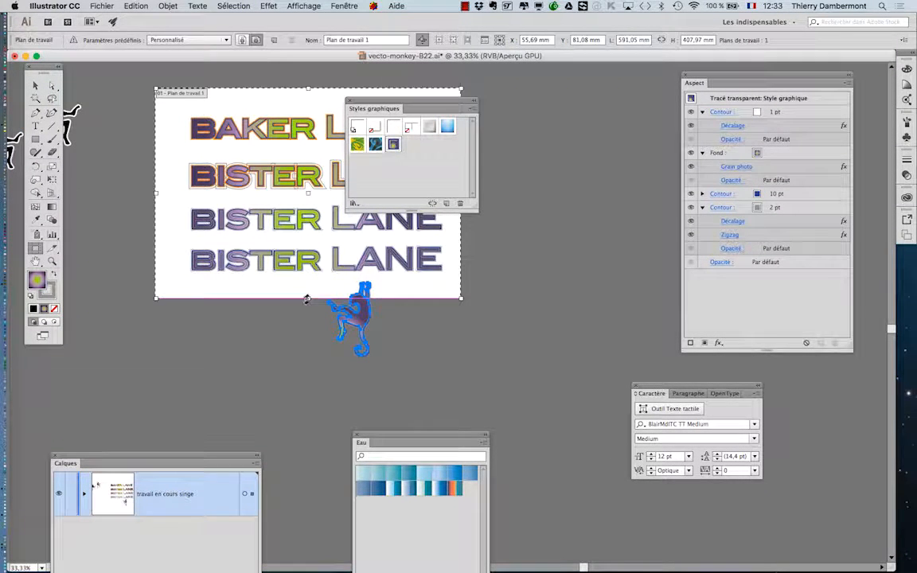
drag(307, 301, 308, 382)
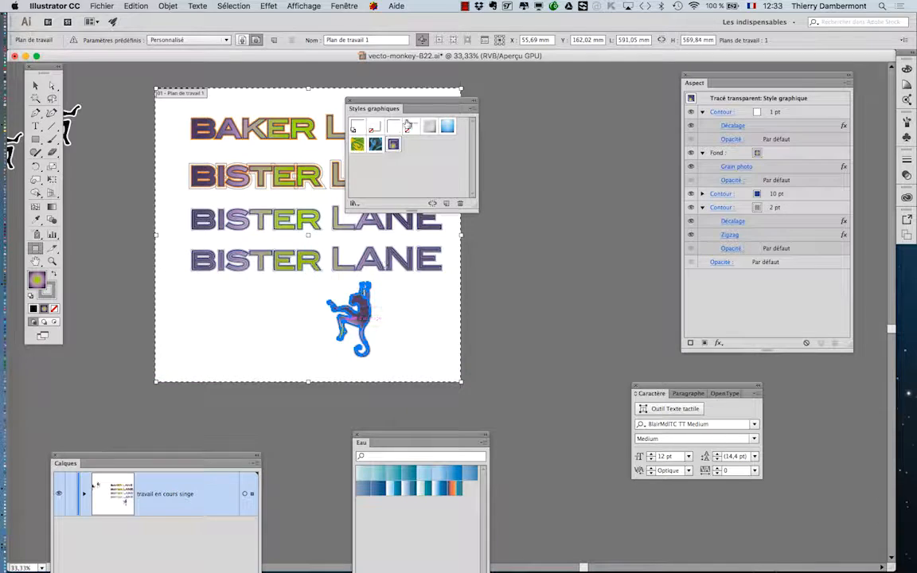
drag(403, 106, 572, 125)
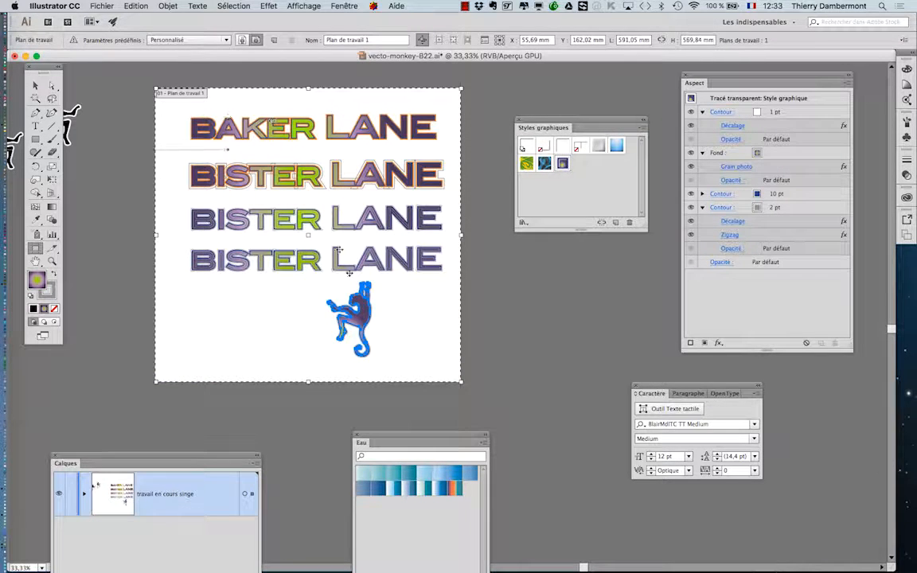
Step: Move the styled monkey up so its hands hang from the bottom text between the A and N of LANE, and deselect it
scroll(365, 315, up, 2)
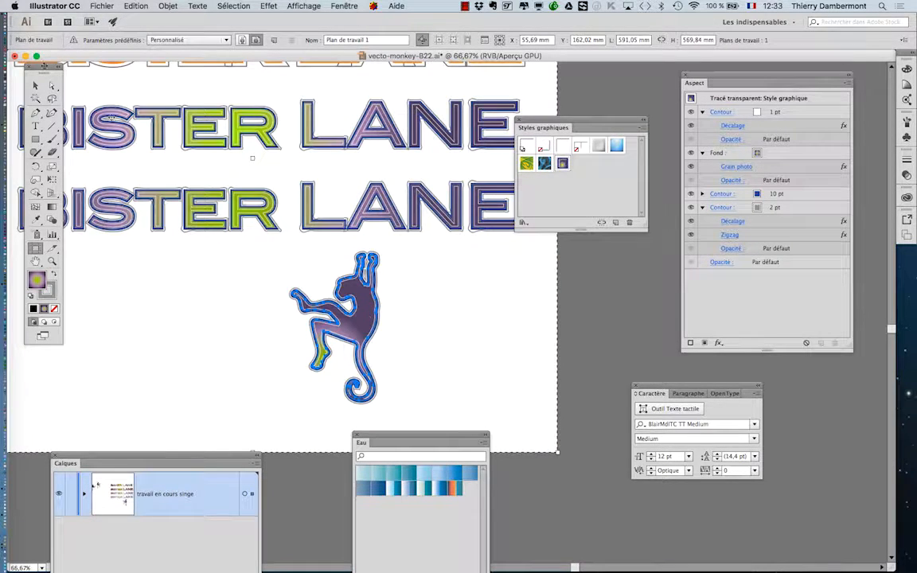
click(34, 86)
drag(371, 309, 405, 241)
scroll(406, 239, up, 1)
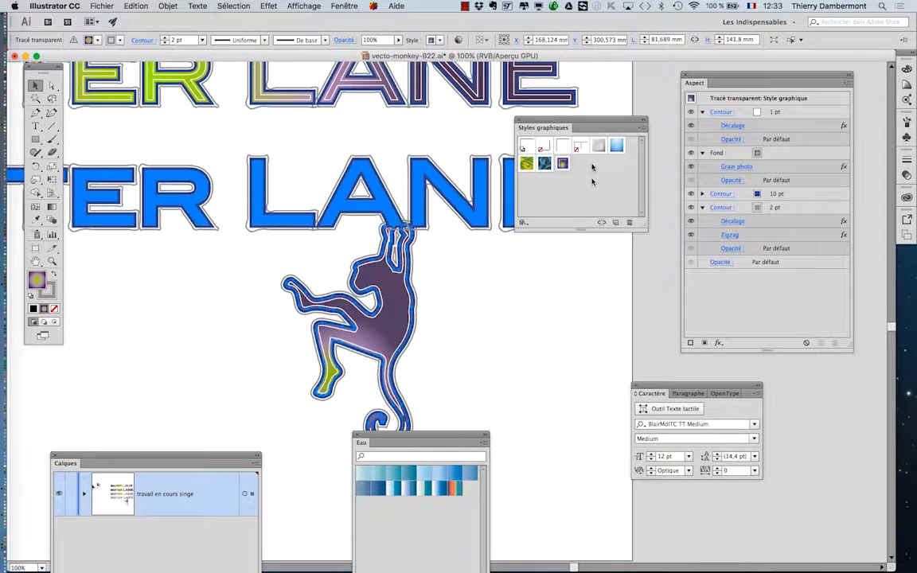
click(497, 323)
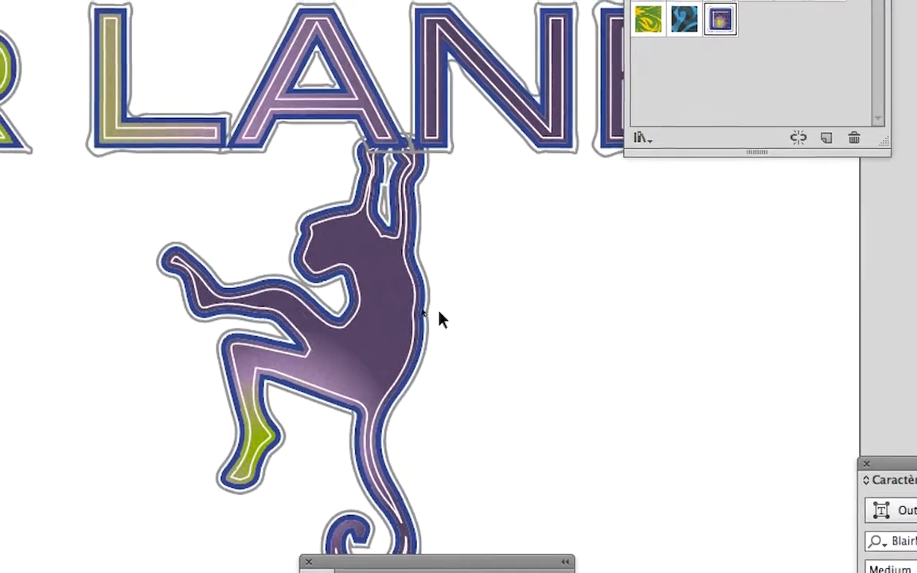
click(424, 312)
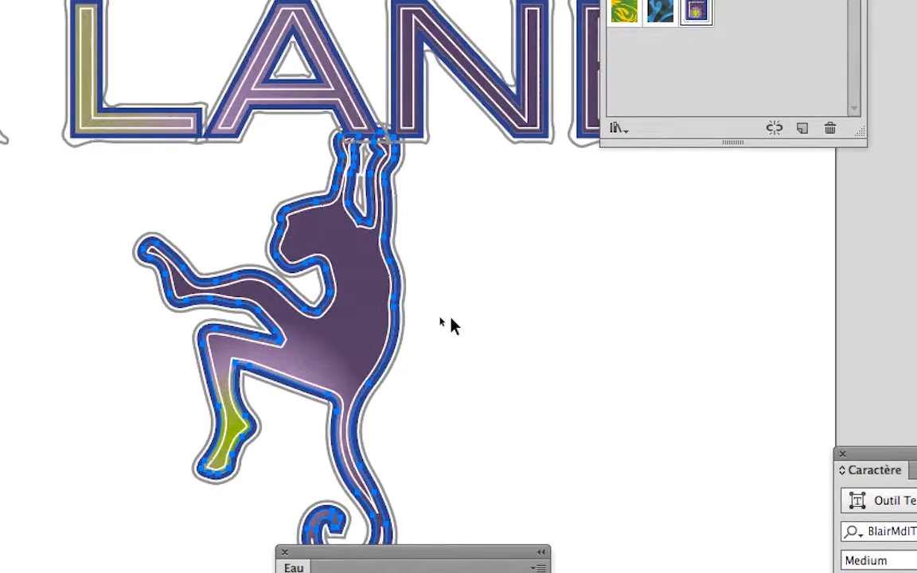
click(450, 325)
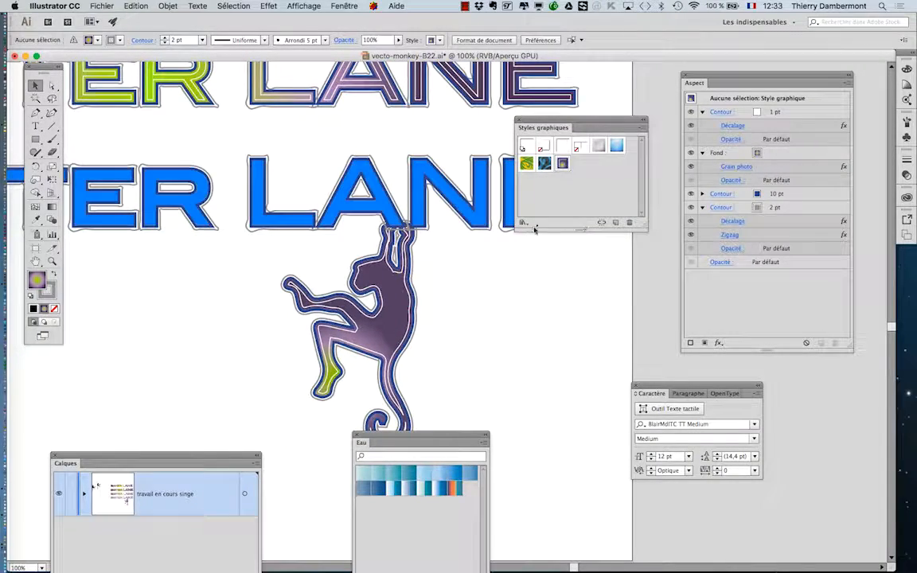
Step: Open the Effets artistiques graphic style library and enlarge it until all its styles show
click(523, 223)
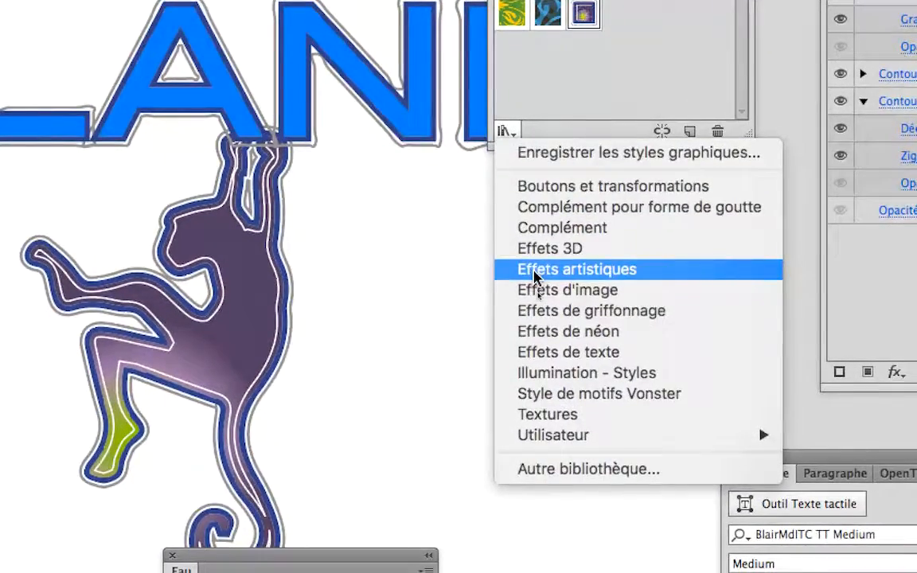
click(533, 271)
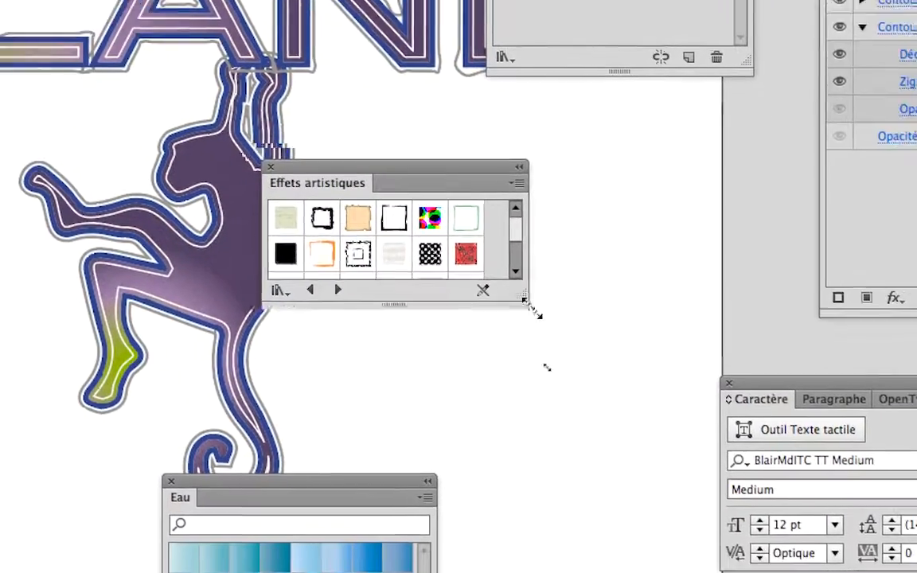
drag(519, 342, 597, 514)
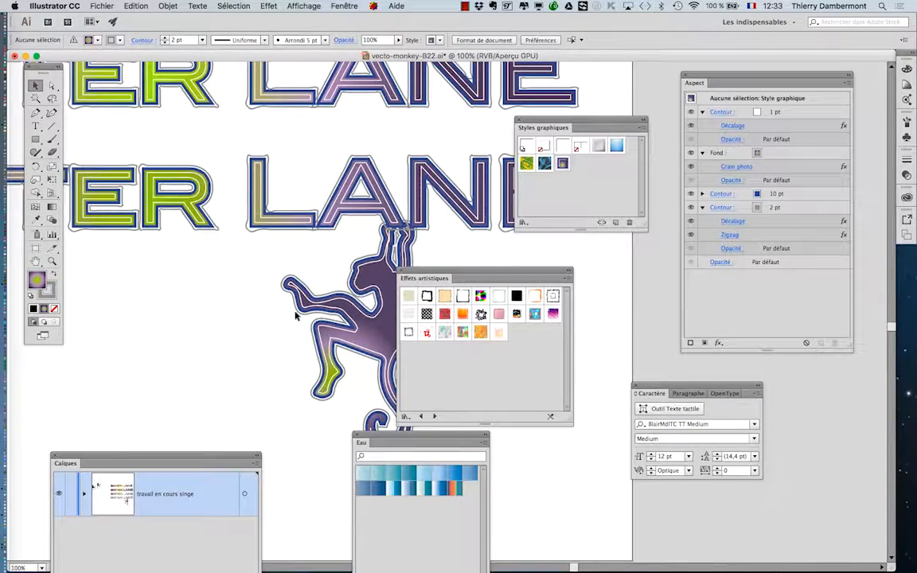
Step: Bring a second black monkey onto the artboard, clear the style library aside, and hang the monkey beneath the S of the bottom BISTER text
scroll(295, 316, down, 2)
drag(127, 260, 390, 291)
drag(131, 100, 352, 385)
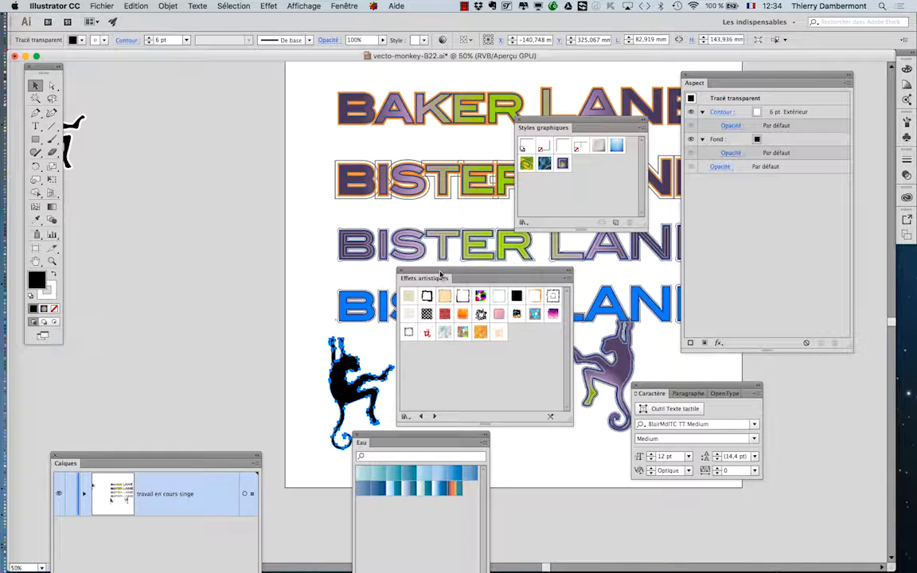
drag(440, 275, 175, 185)
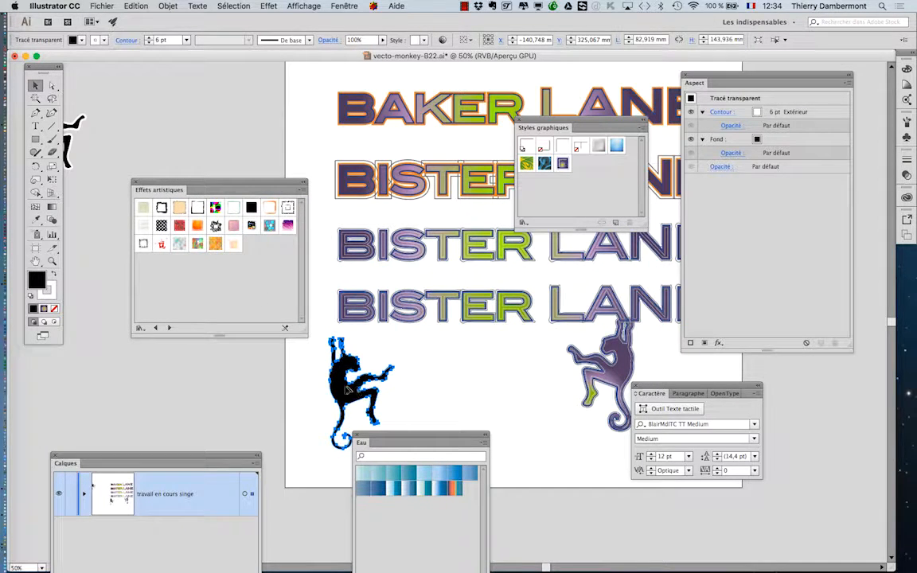
drag(348, 391, 402, 373)
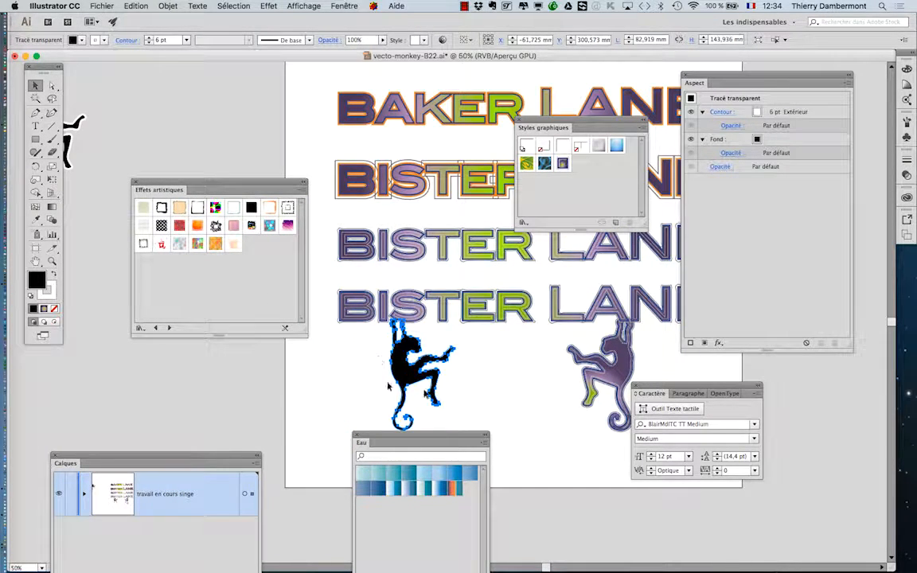
Step: Try Carton à gratter RVB, the blue mosaic style and Crayon de couleur rouge RVB in turn on the monkey under BISTER
scroll(388, 386, down, 5)
scroll(431, 296, up, 1)
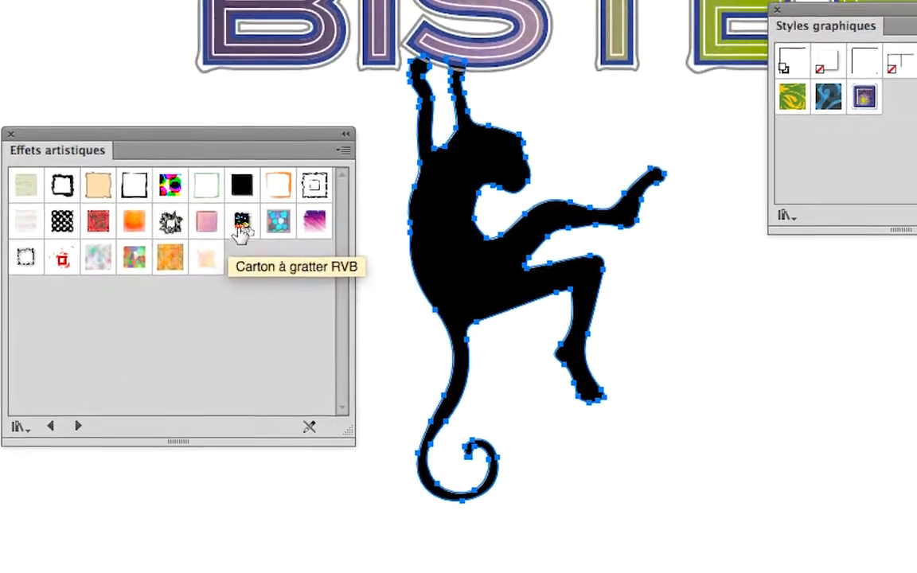
click(241, 226)
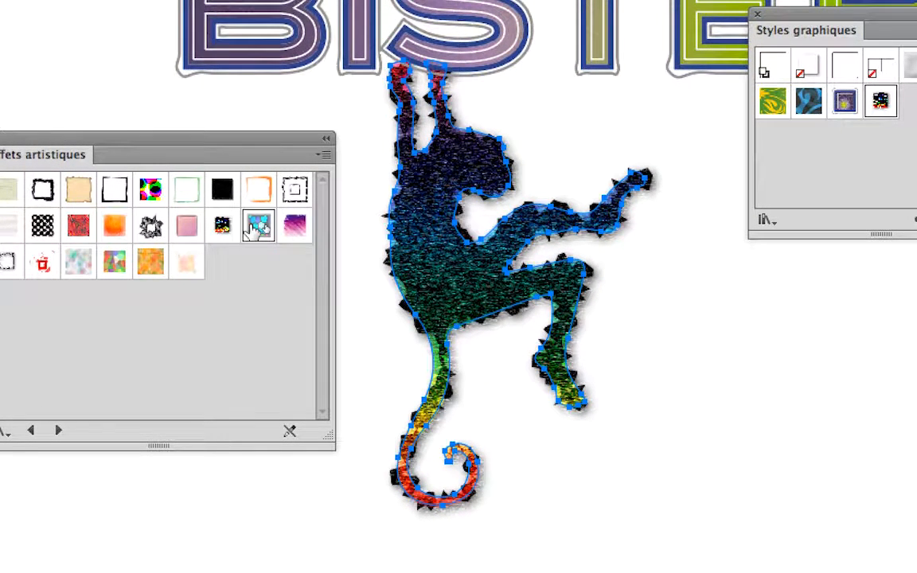
click(257, 226)
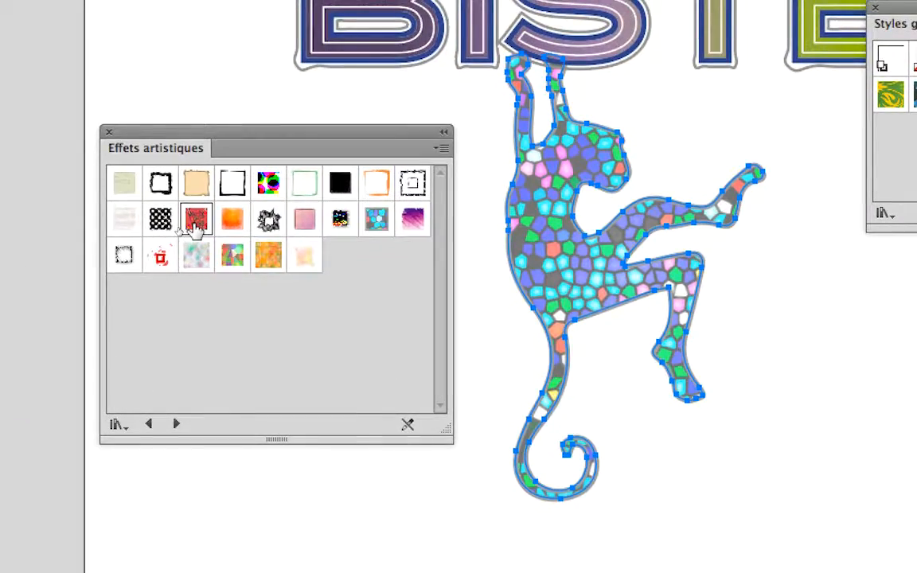
click(195, 224)
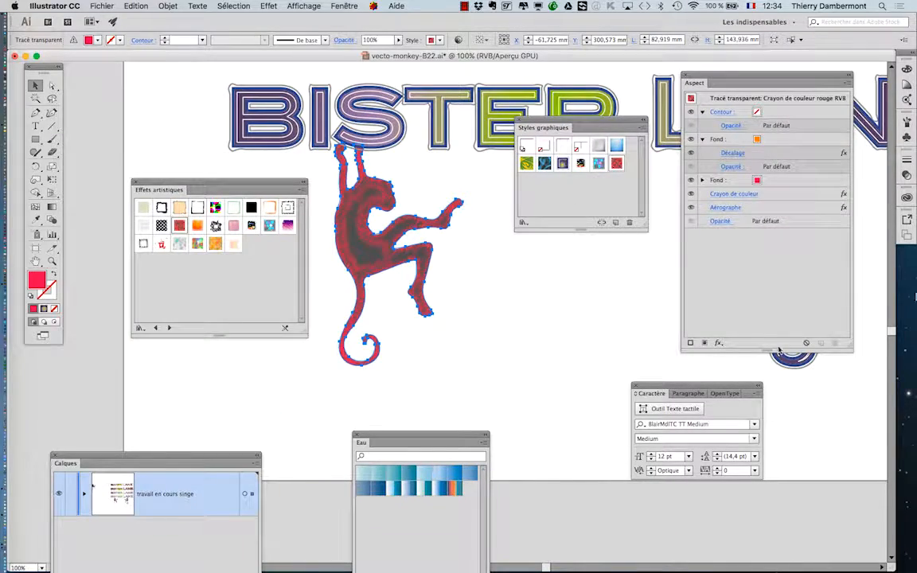
Step: Show the document's colour, gradient and pattern swatches beside the monkey, and close them again
click(344, 6)
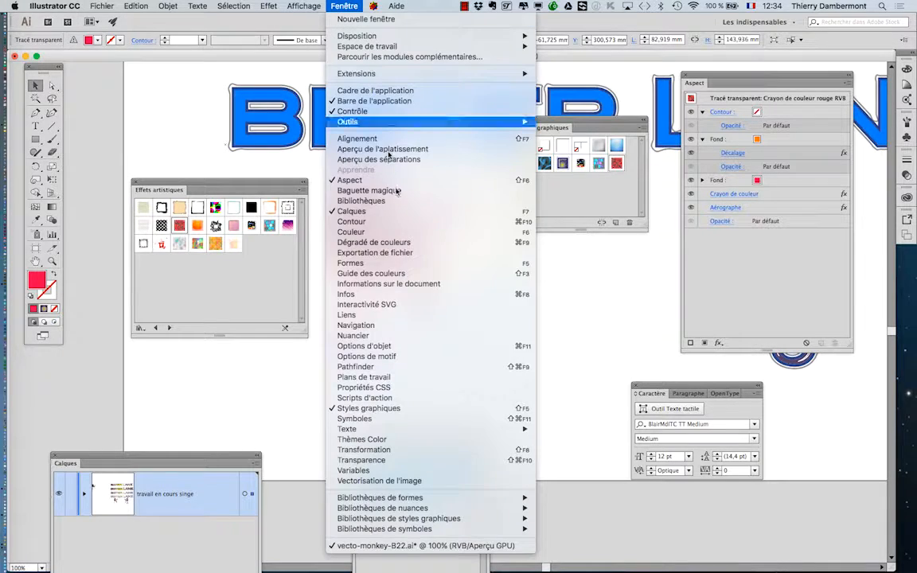
click(446, 336)
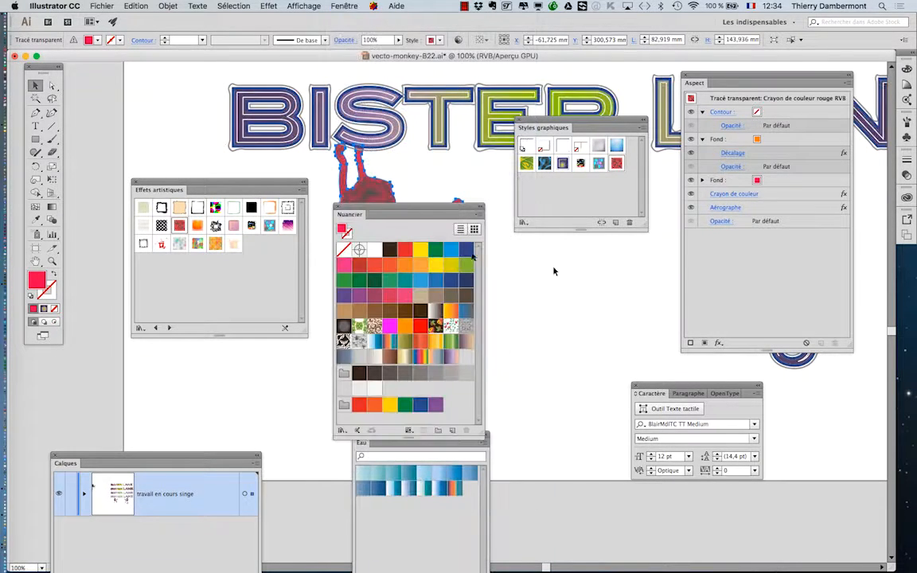
drag(400, 211, 603, 58)
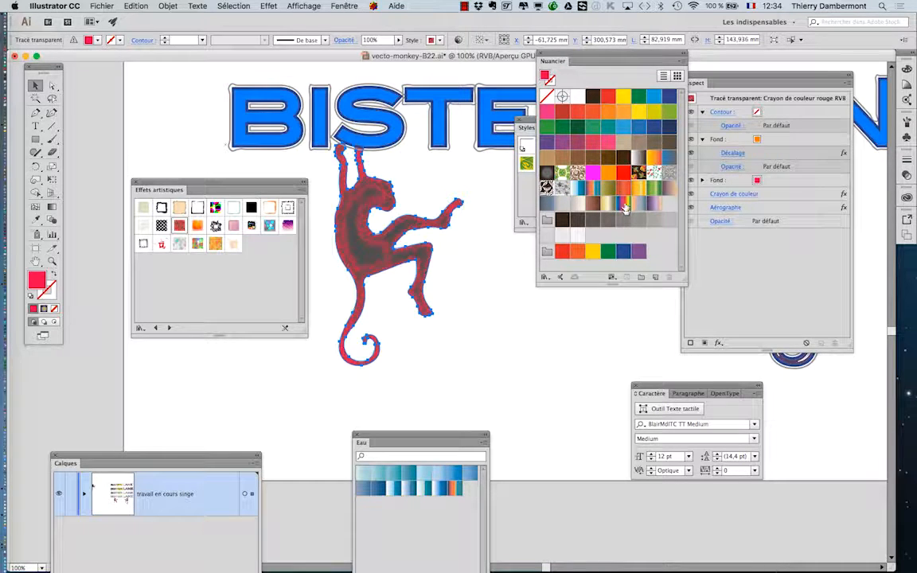
click(543, 55)
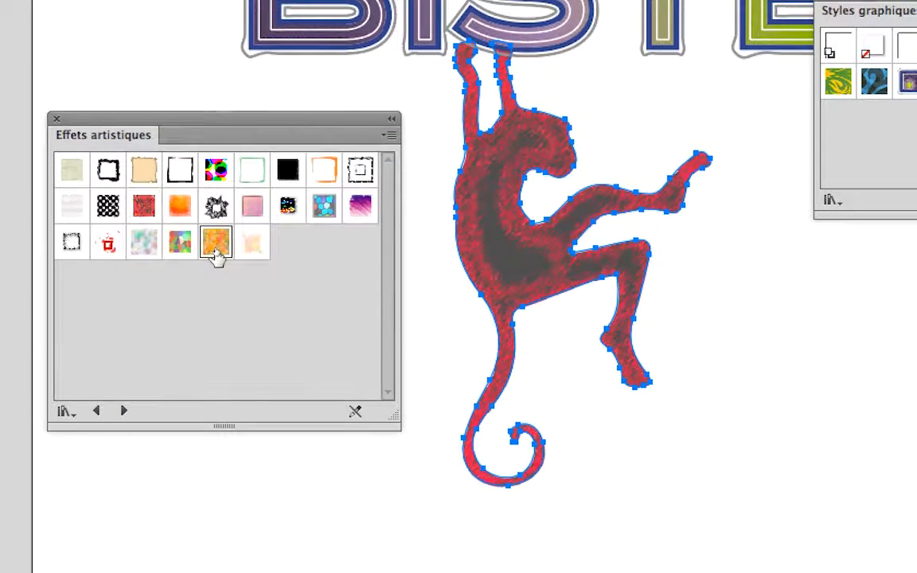
Step: Try the orange circle-patterned style on the monkey, and browse the following style libraries up to Effets de néon before returning to Effets artistiques
click(216, 247)
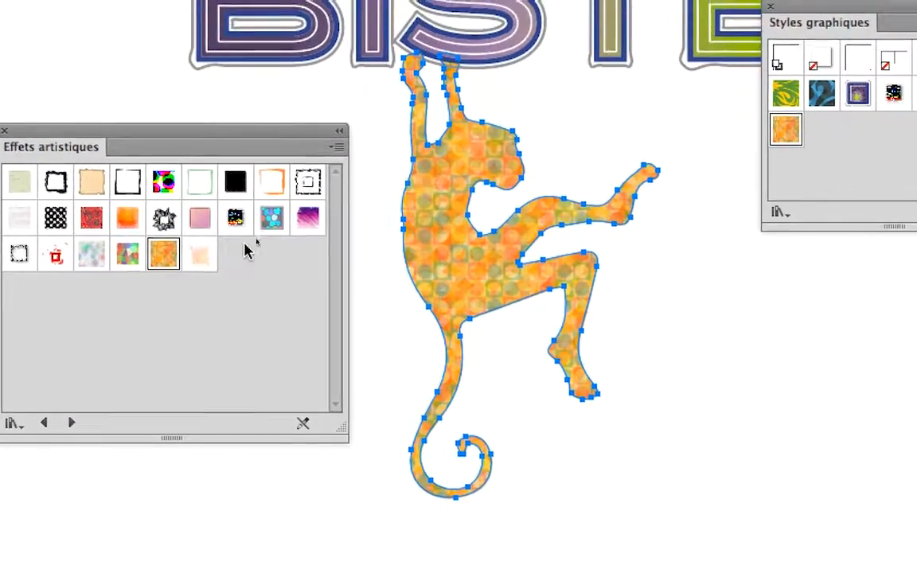
click(71, 423)
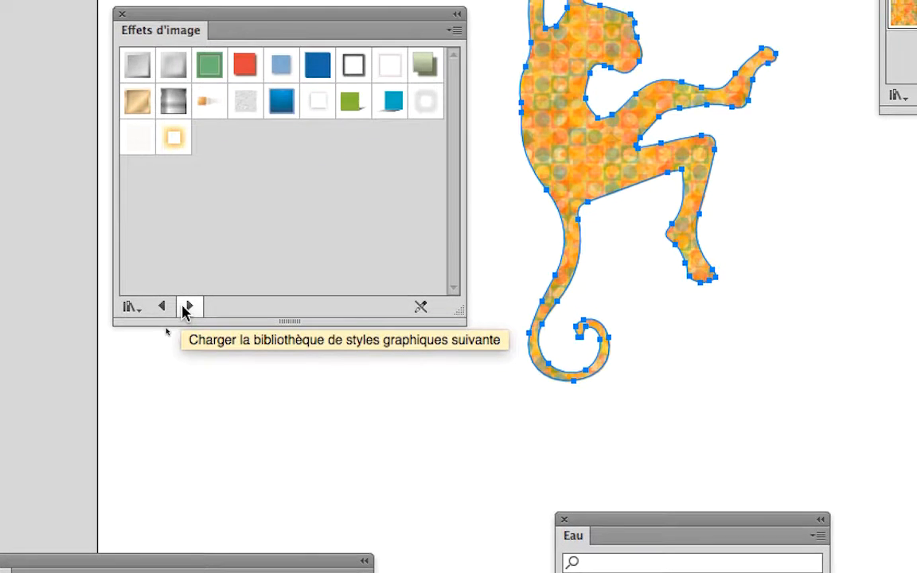
click(185, 307)
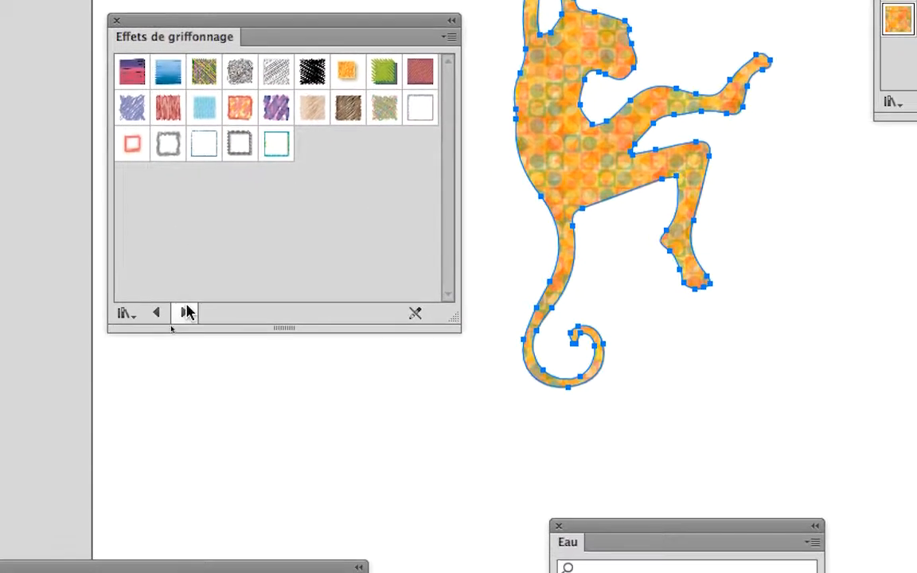
click(187, 313)
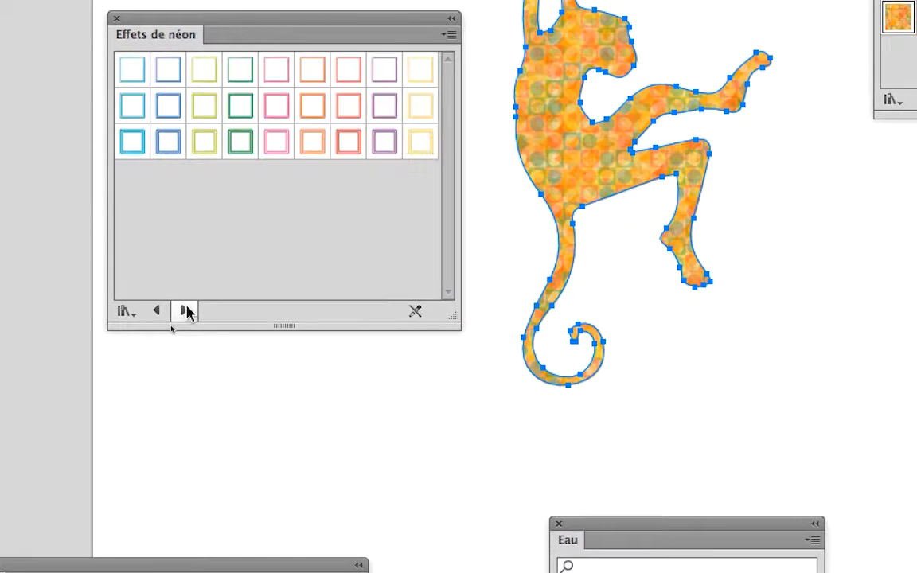
click(187, 312)
click(159, 313)
click(173, 310)
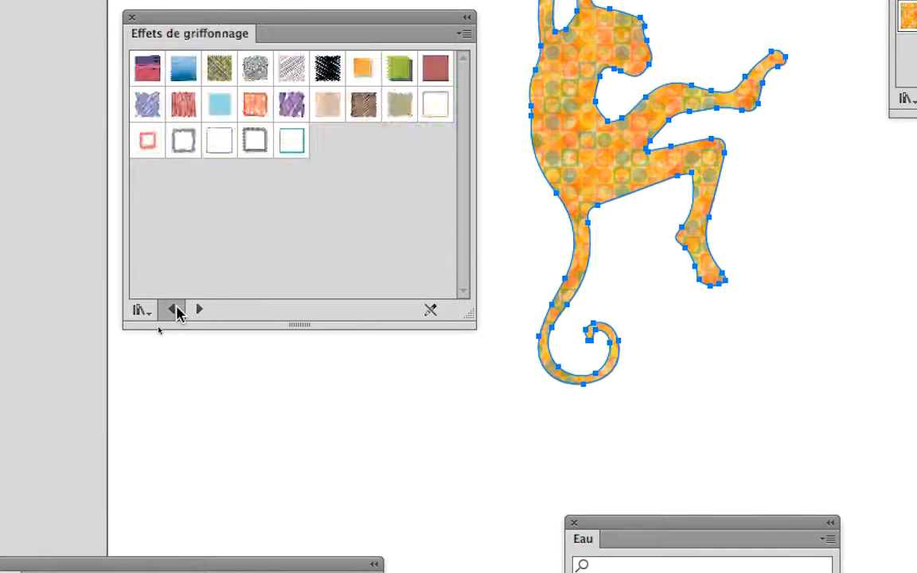
click(174, 310)
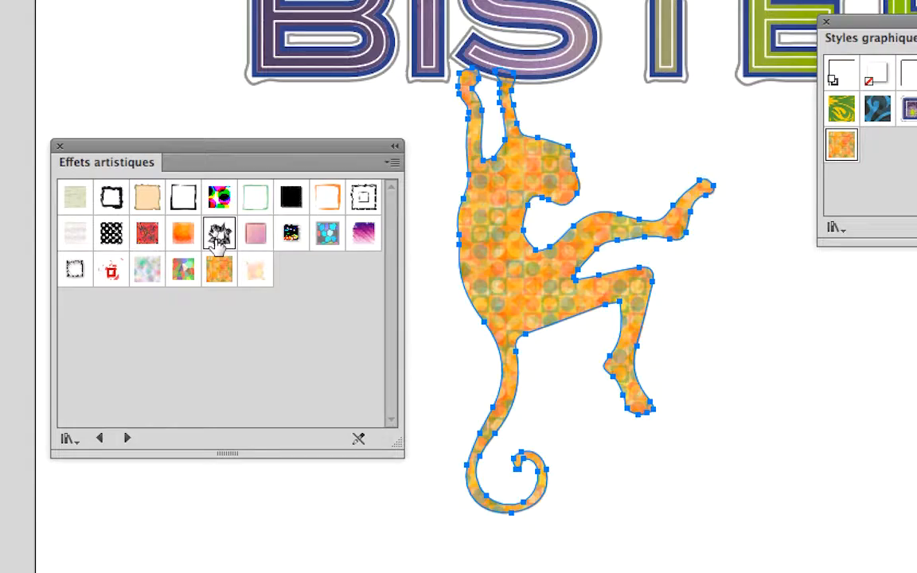
Step: Try the jagged black scribble style and the red box style from the Effets 3D library on the monkey
click(219, 235)
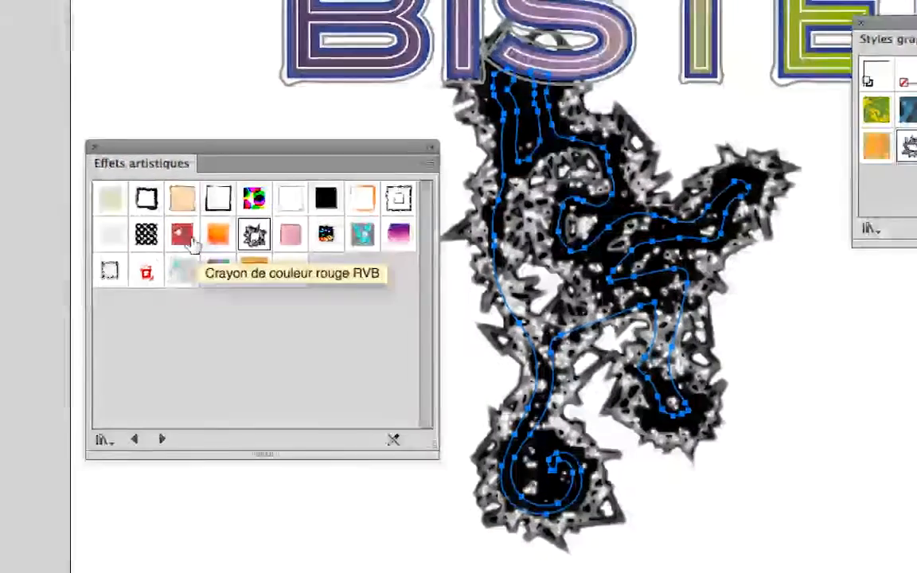
click(135, 439)
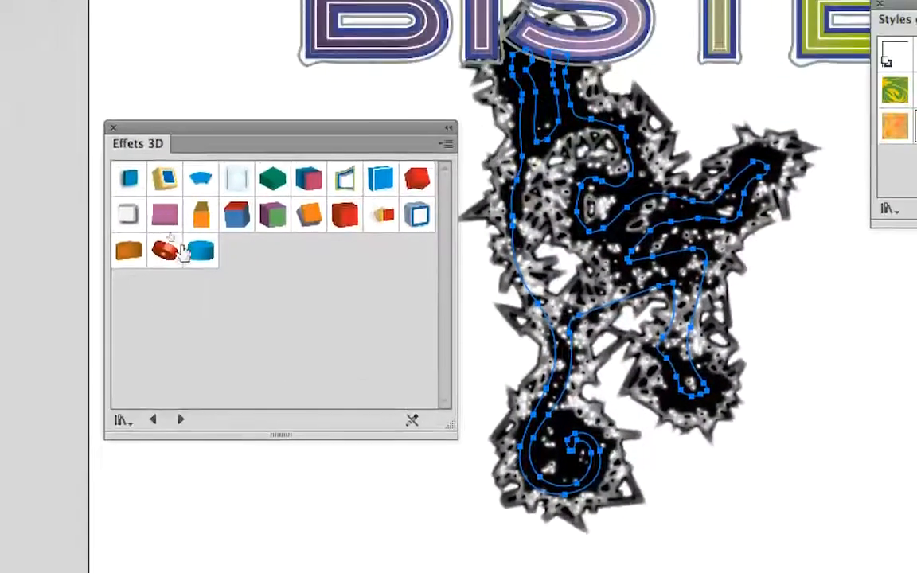
click(348, 217)
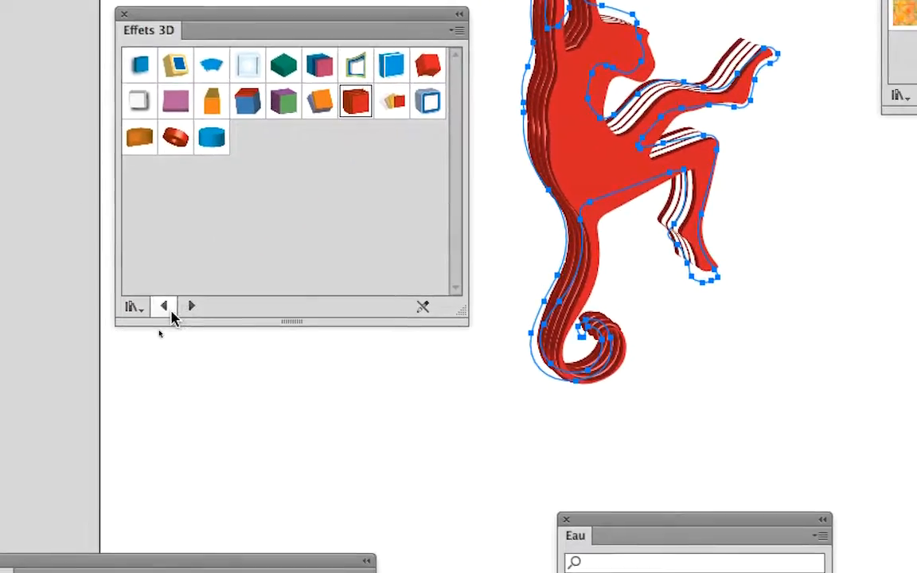
Step: Load the Boutons et transformations style library, apply its dark red style with the metallic border to the monkey, and deselect the monkey
click(106, 438)
click(160, 340)
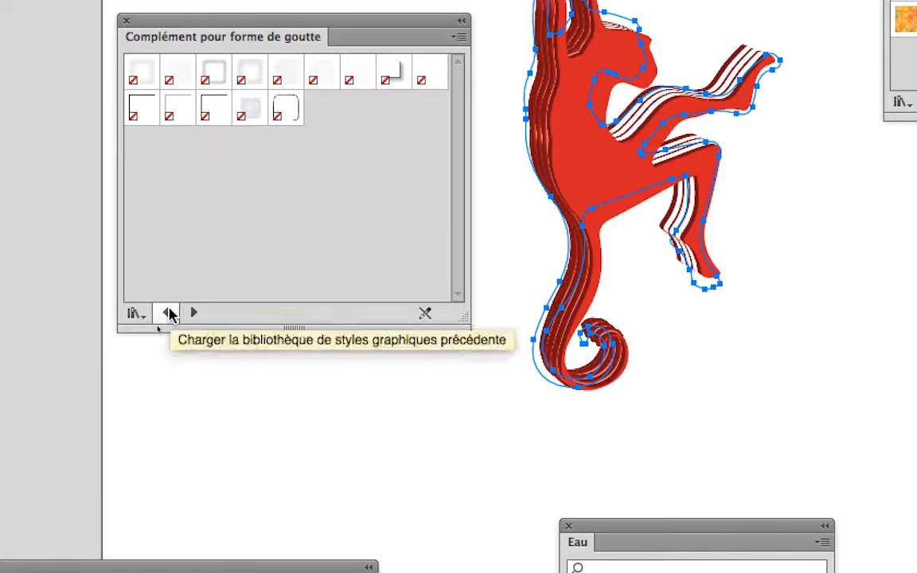
click(160, 339)
click(188, 340)
click(178, 311)
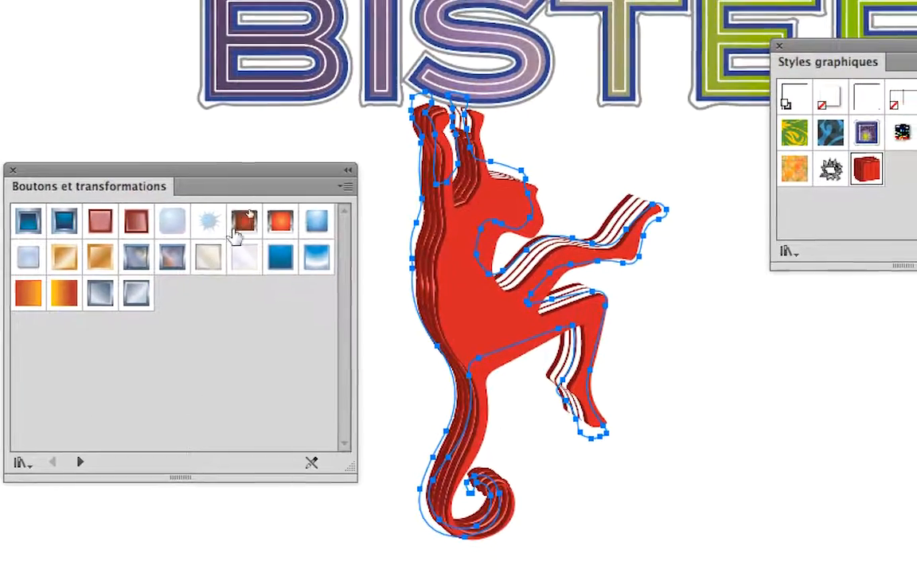
click(266, 197)
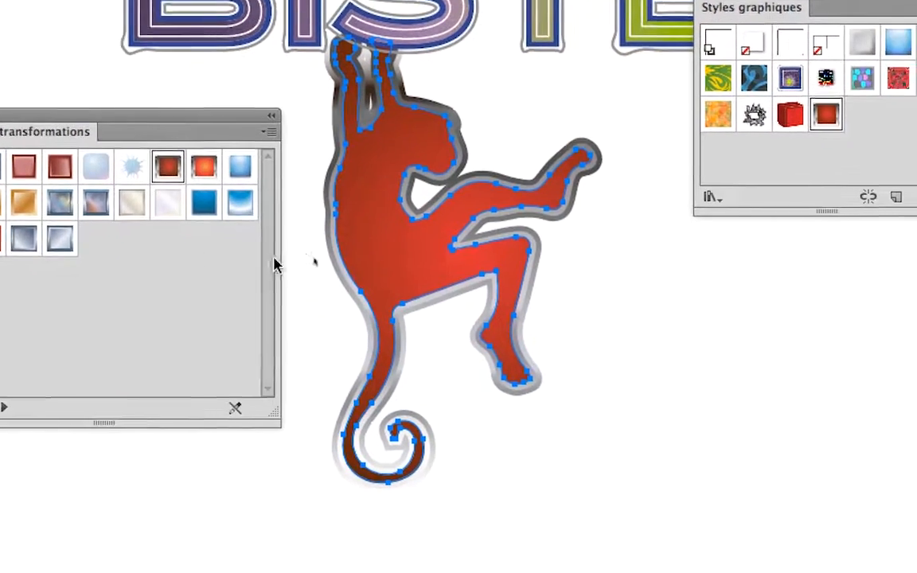
click(391, 324)
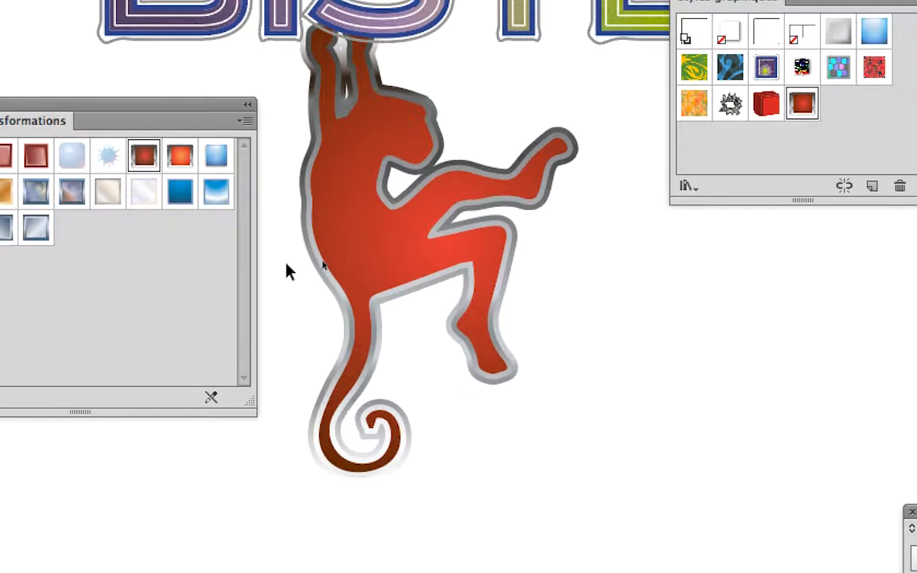